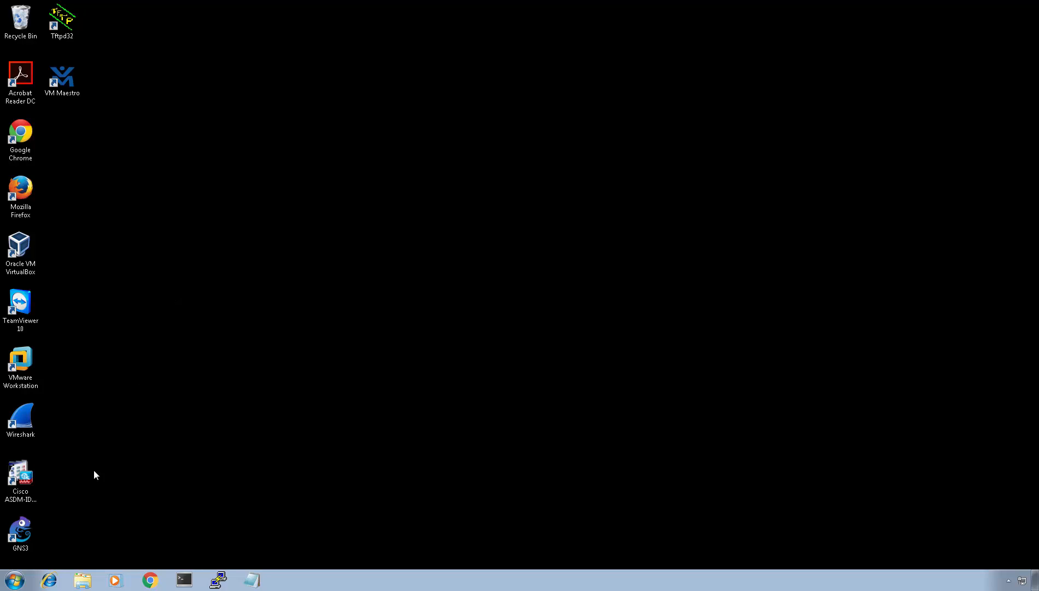
- Launch GNS3 and dismiss its startup windows, ticking Don't show this again on the welcome screen
double_click(22, 526)
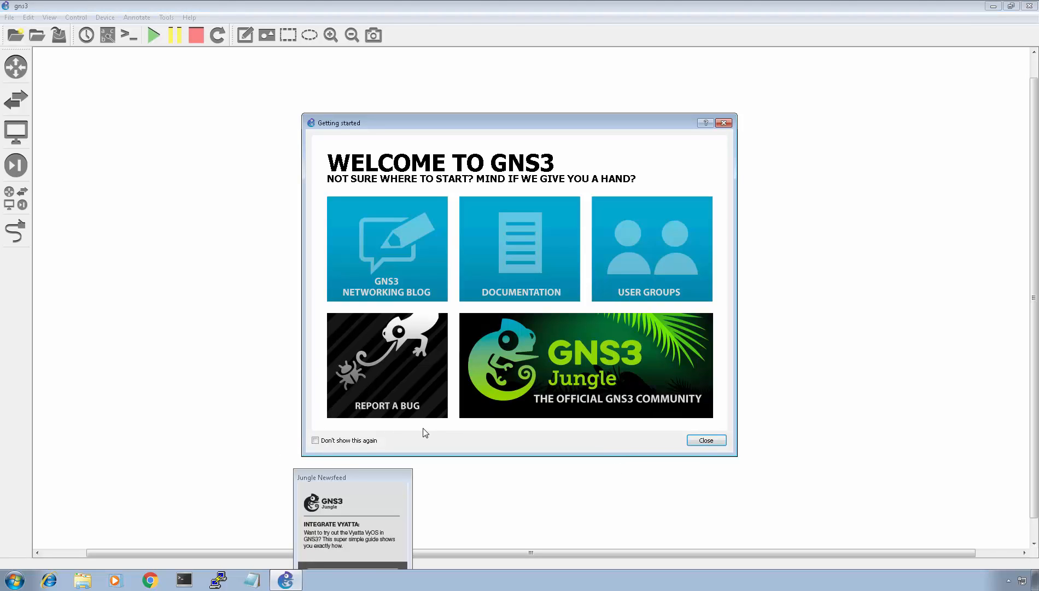
left_click(352, 442)
left_click(710, 442)
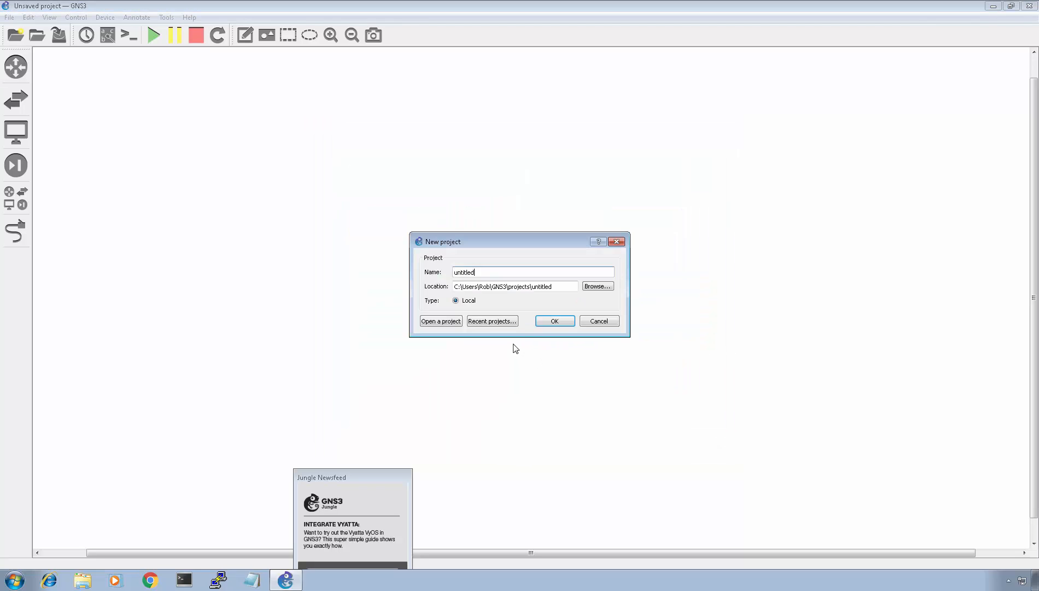
left_click(585, 322)
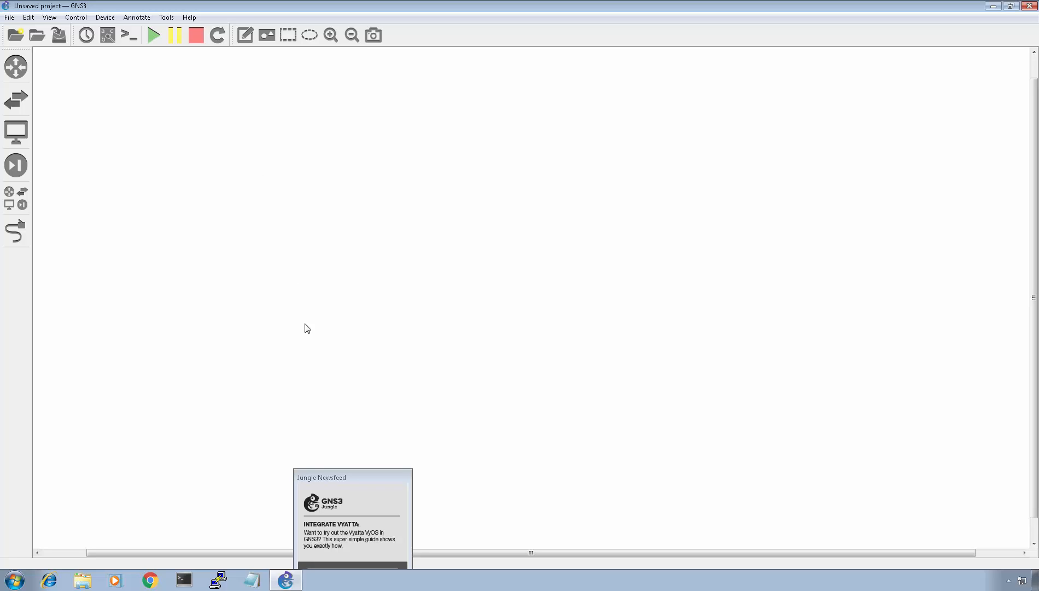
- Move the Jungle Newsfeed popup out of the way of the workspace
left_click_drag(347, 474, 377, 580)
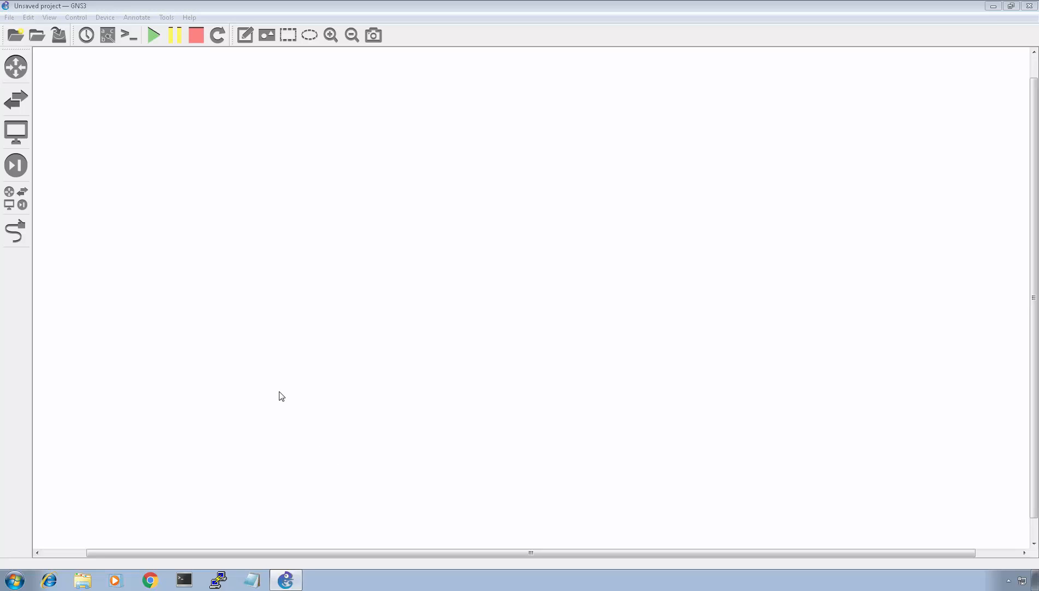
left_click(272, 377)
- Open the Documents library in Explorer and copy the iosxrv-demo-5.3.0 disk image file
left_click(83, 581)
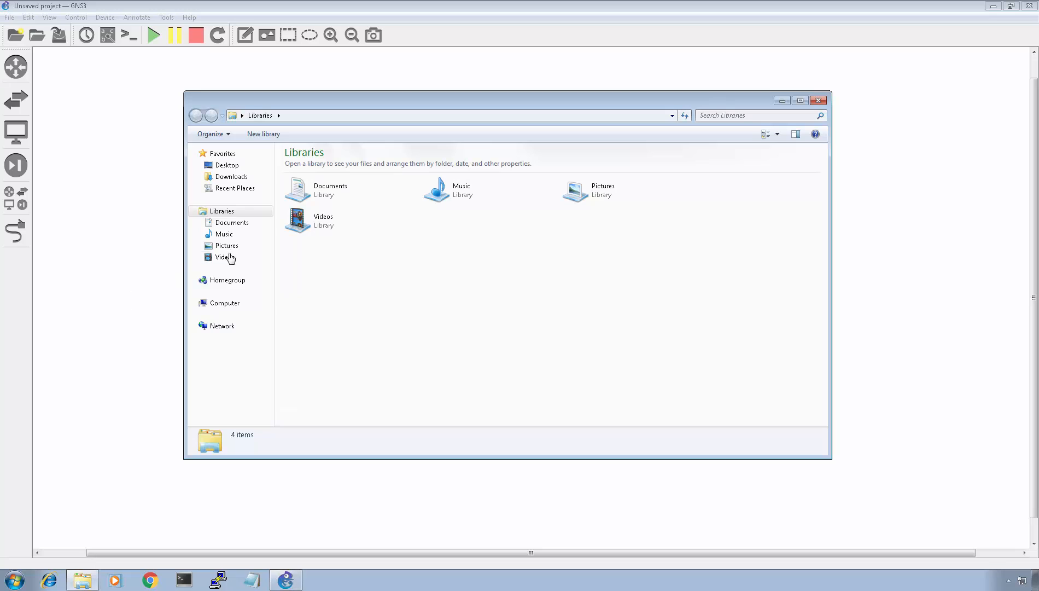
left_click(239, 228)
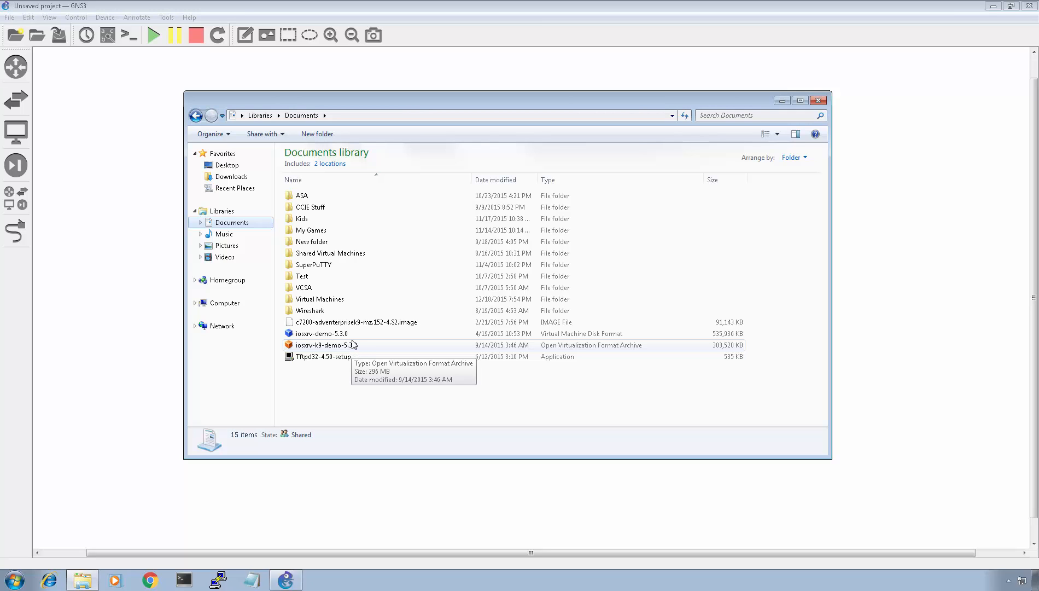
left_click(352, 337)
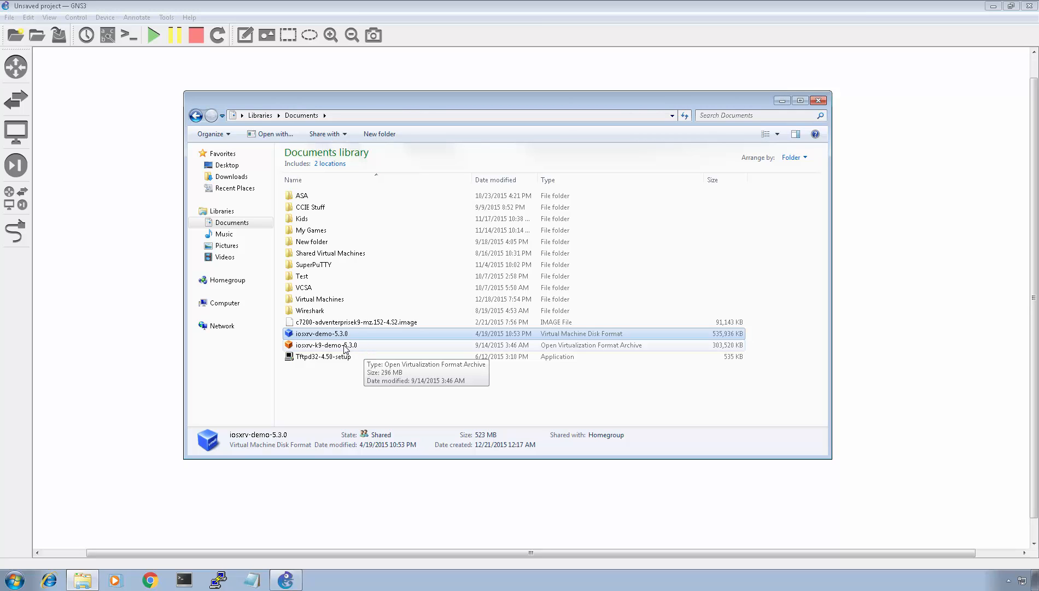
right_click(325, 334)
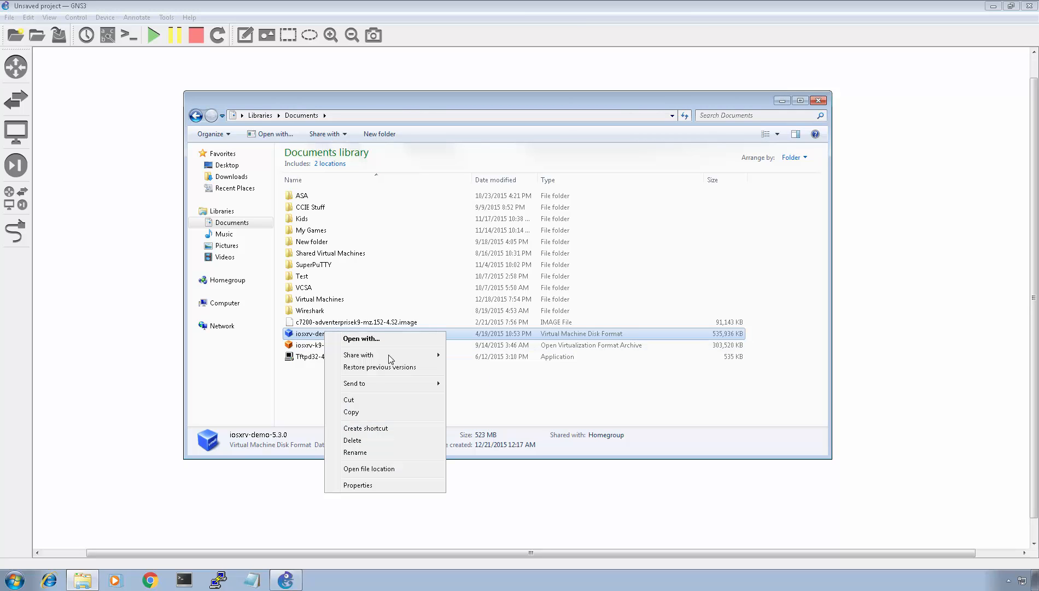
left_click(356, 413)
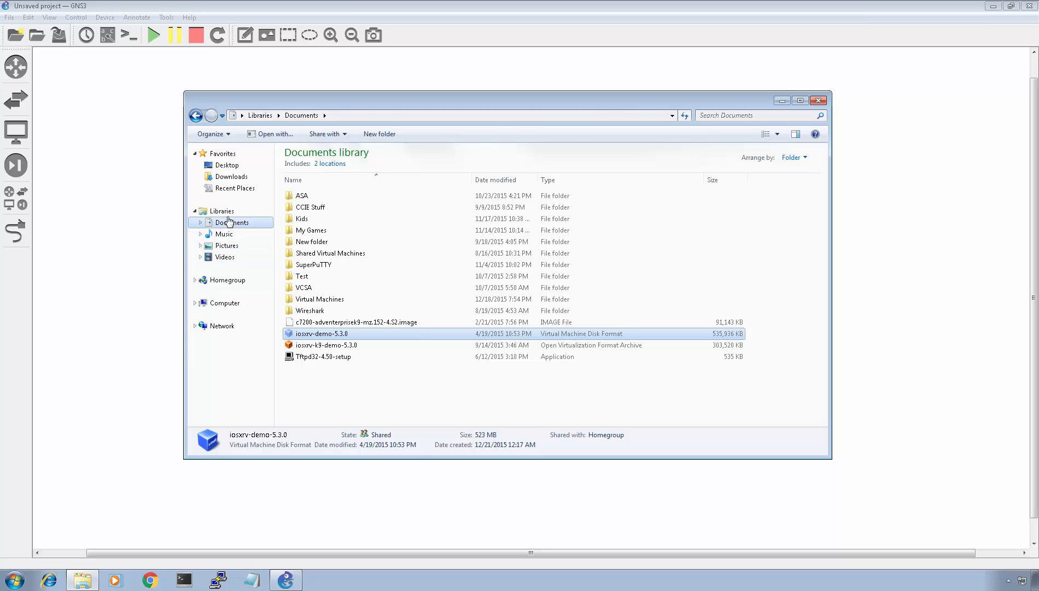
- Browse the C:\Users\Rob\GNS3\Images folder and its IOS subfolder, then return to Documents and close Explorer
left_click(224, 304)
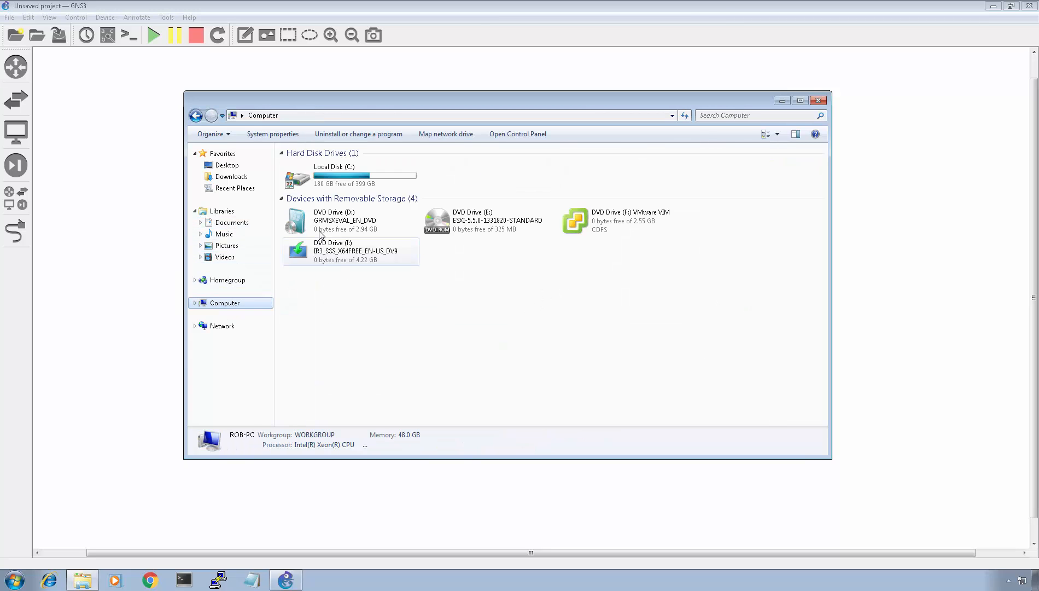
double_click(329, 176)
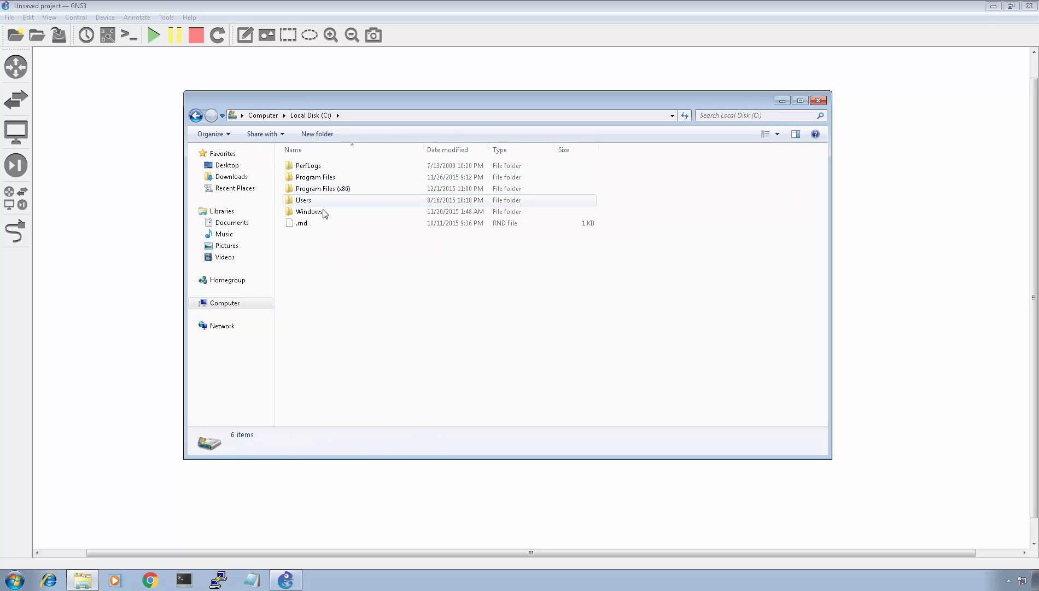
left_click(323, 210)
double_click(322, 201)
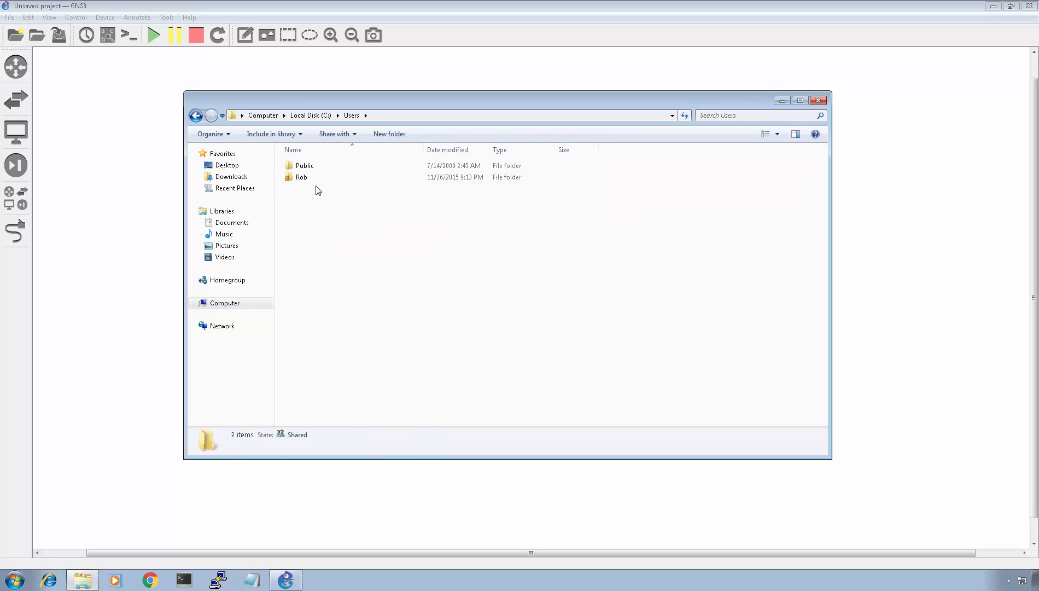
double_click(312, 178)
double_click(309, 246)
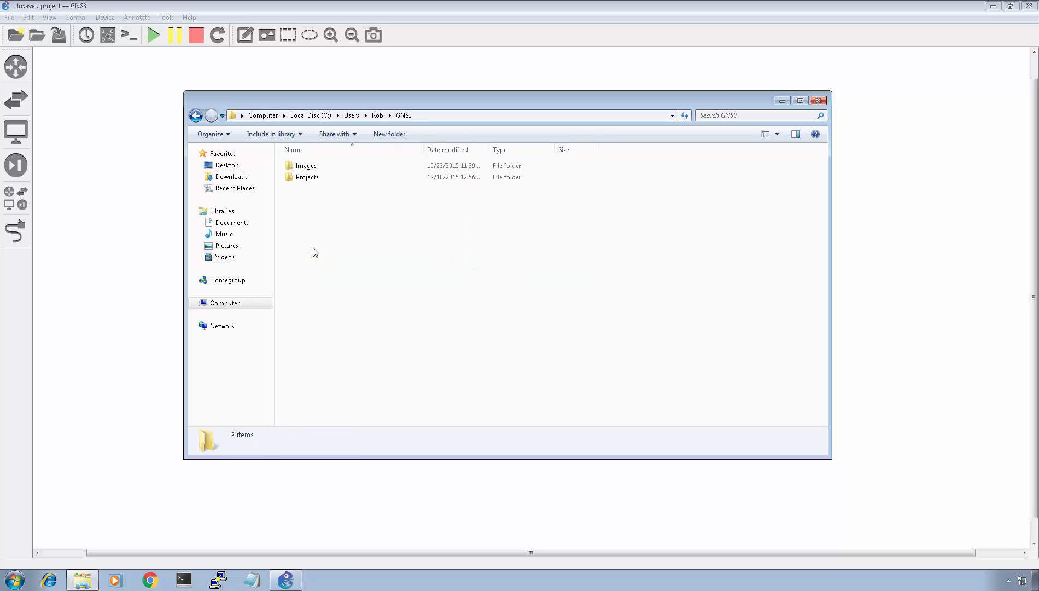
left_click(308, 167)
double_click(309, 166)
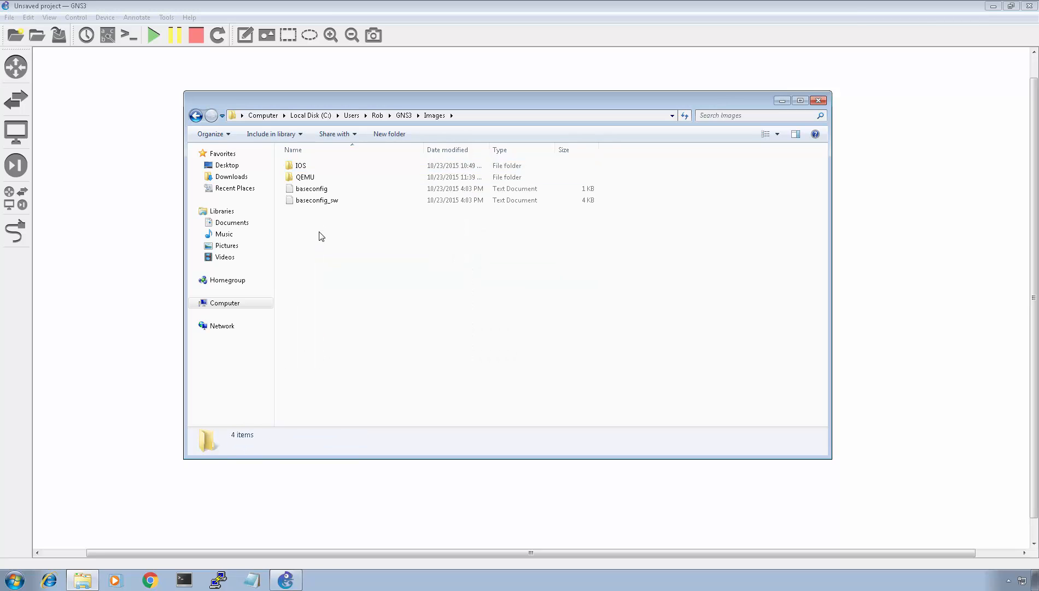
double_click(302, 166)
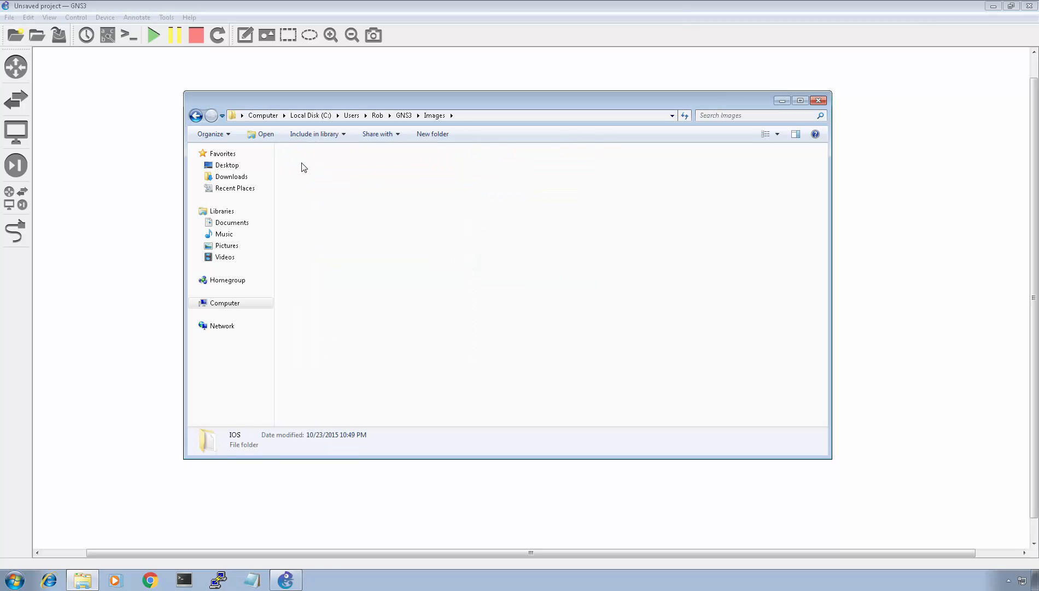
left_click(196, 116)
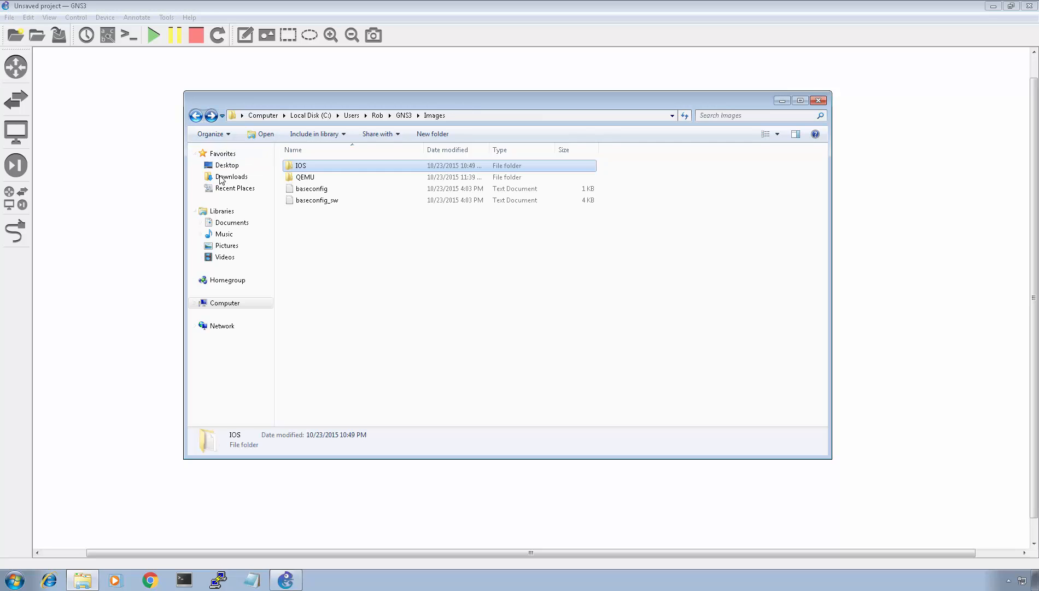
left_click(232, 222)
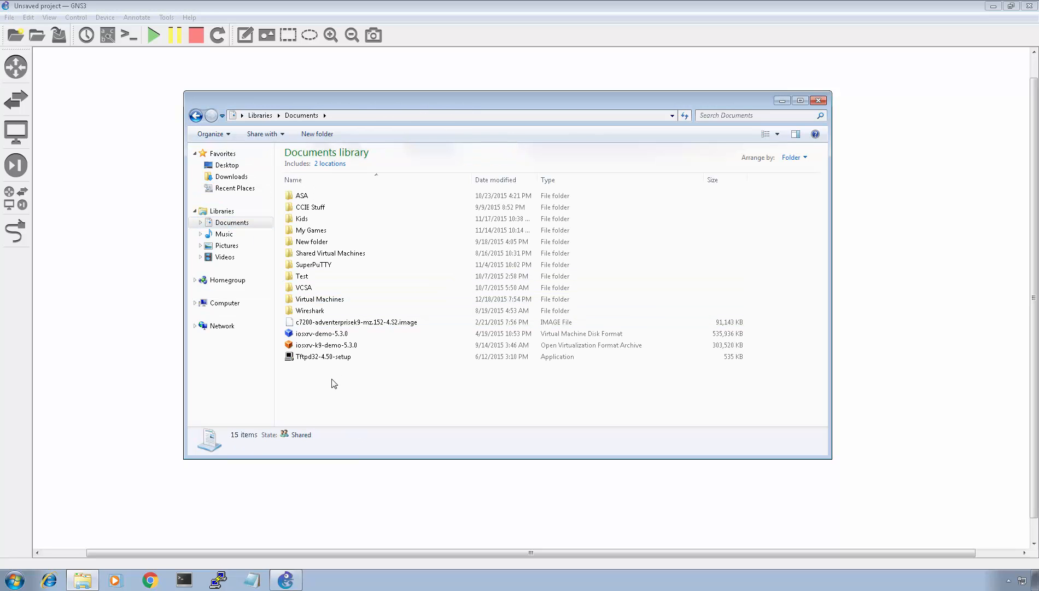
left_click(819, 102)
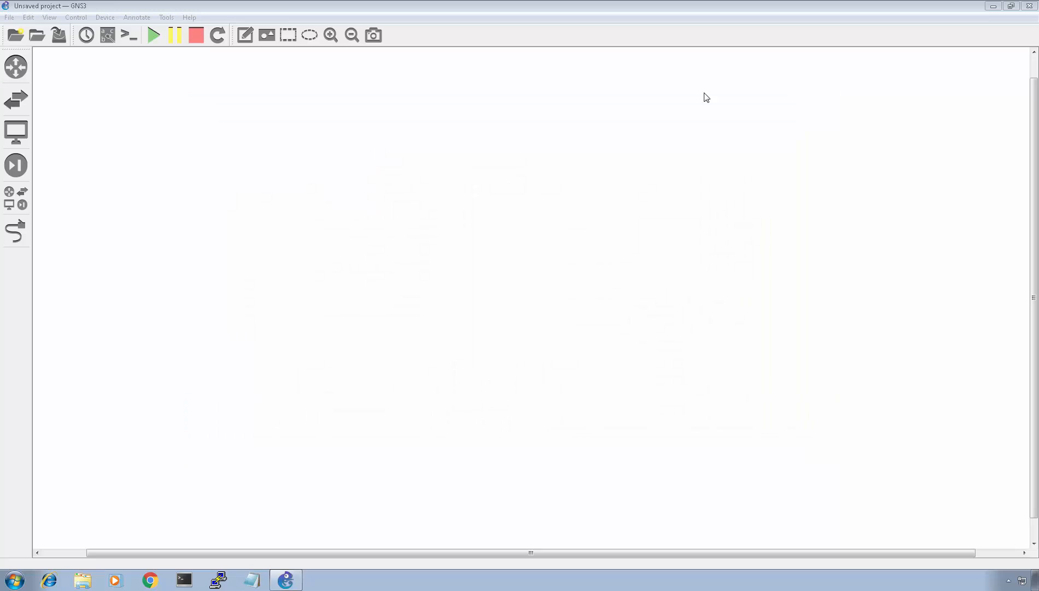
- Open GNS3 Preferences at the QEMU VMs templates page
left_click(28, 17)
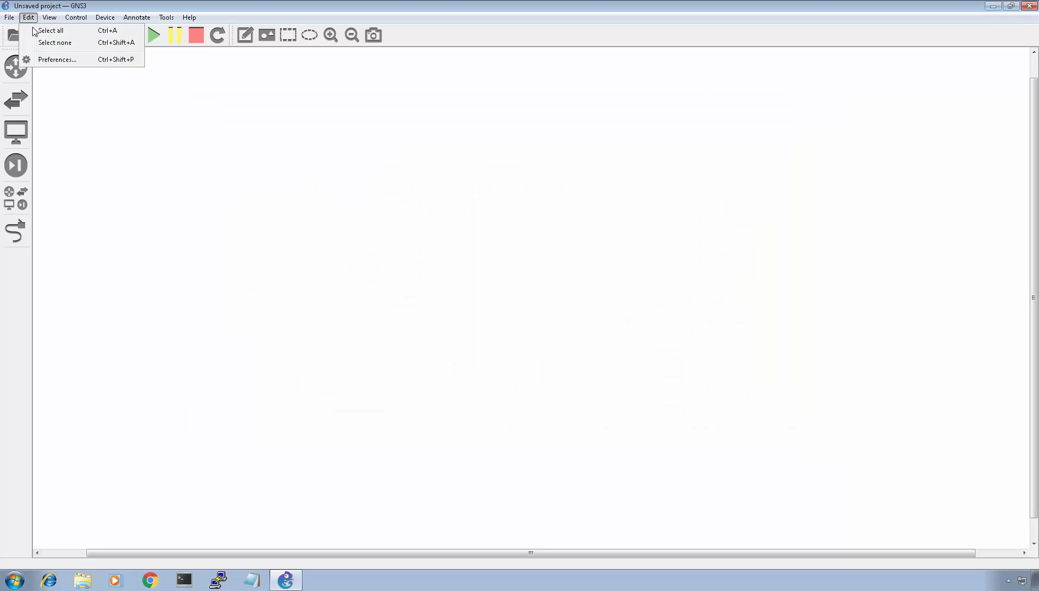
left_click(57, 60)
left_click(389, 268)
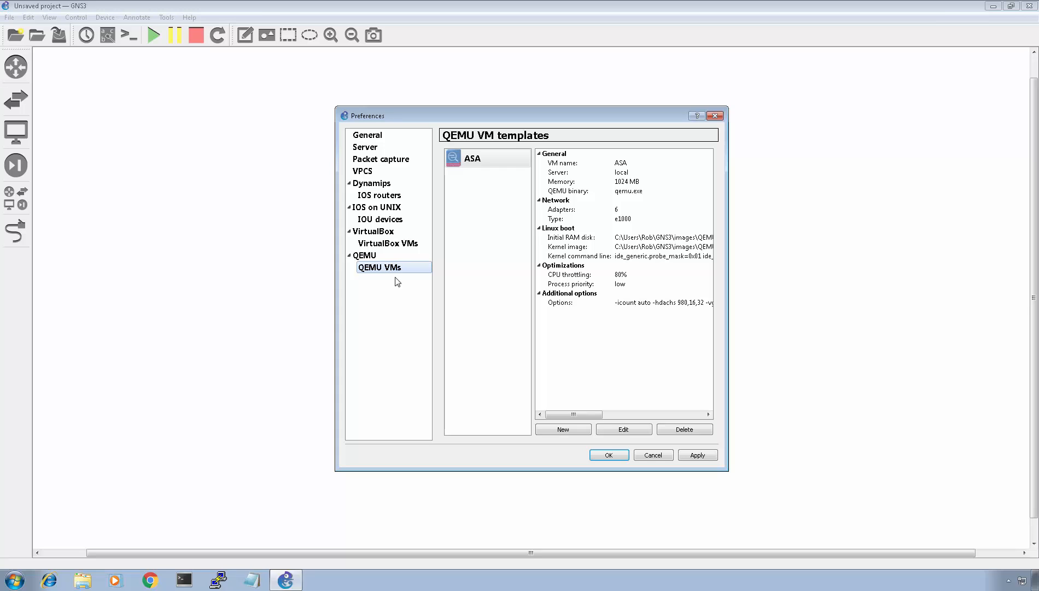
- Start a new QEMU VM template of Default type and name it IOS-XRv
left_click(577, 431)
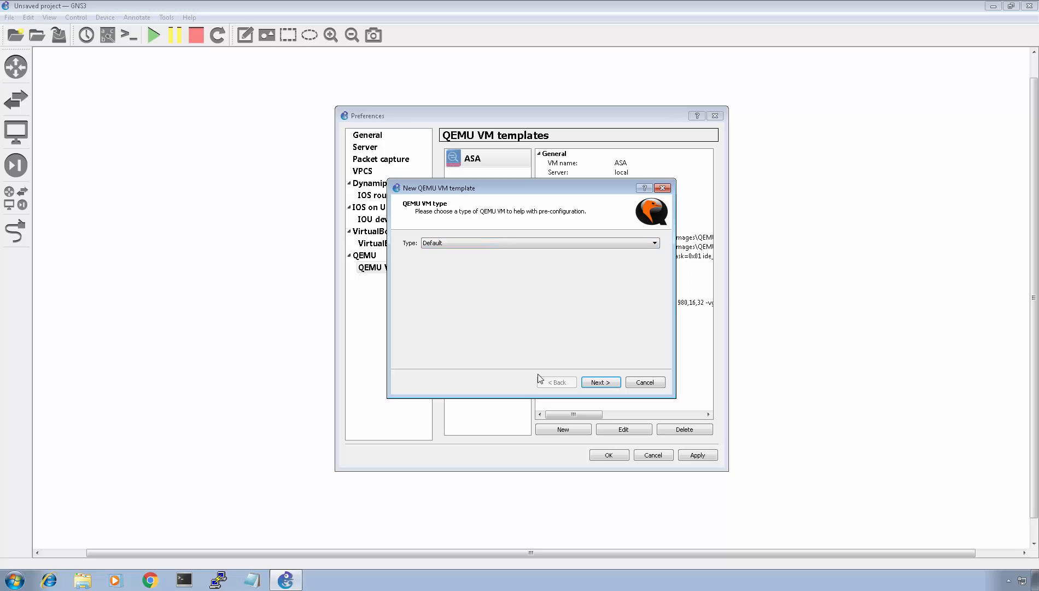
left_click(598, 384)
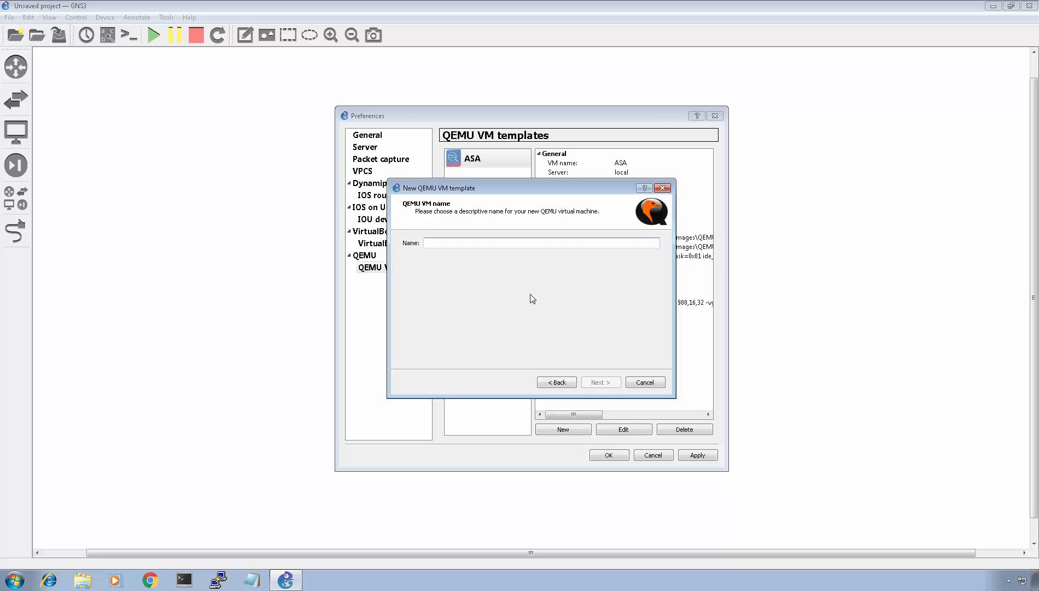
type("IOS-XRv")
left_click(600, 382)
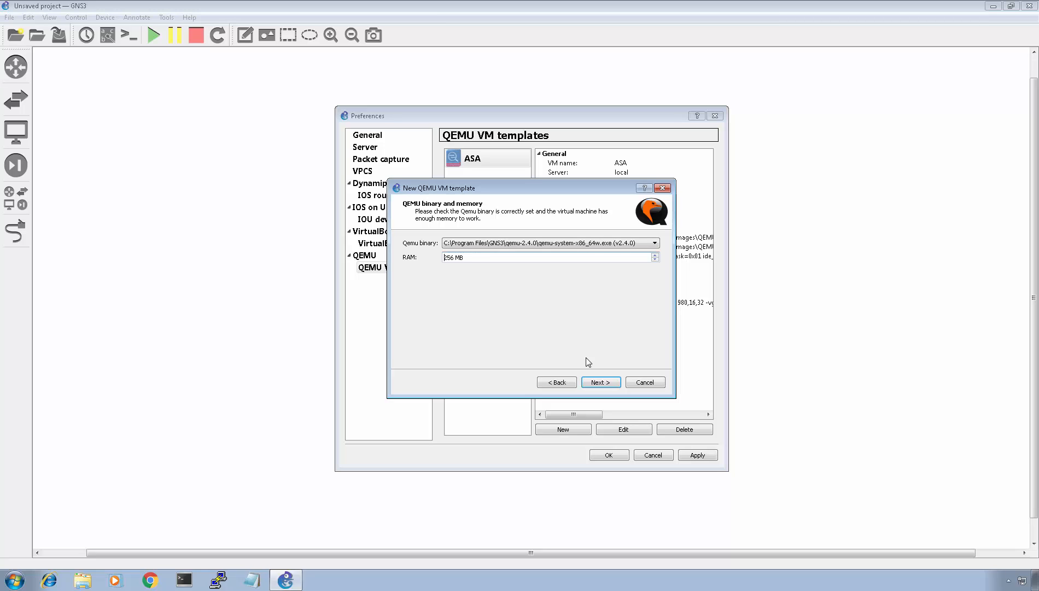
- Choose the qemu-system-i386w.exe (v2.4.0) binary and set the RAM to 1920 MB
left_click(655, 243)
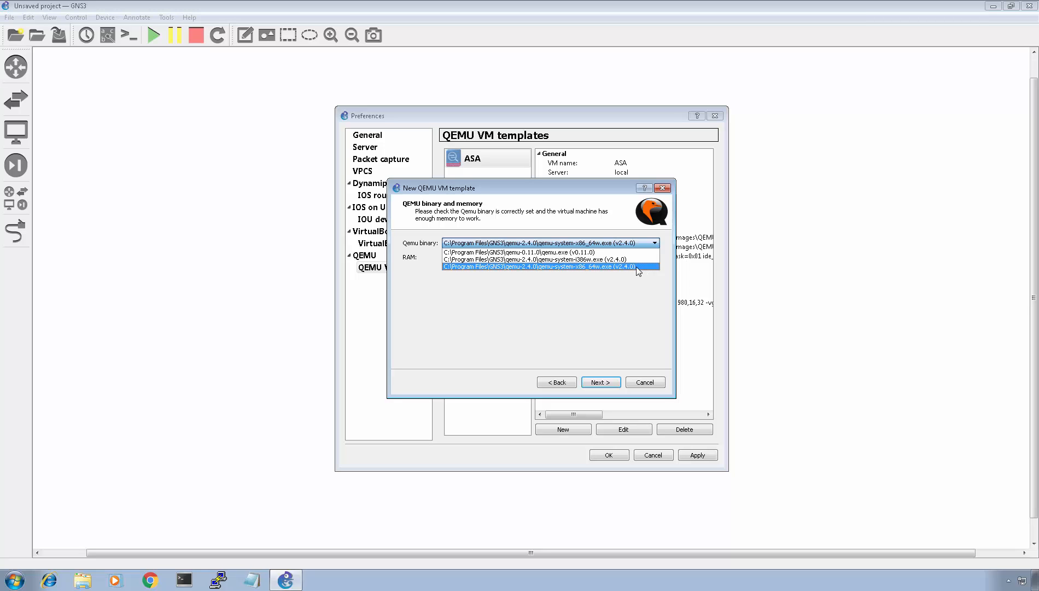
left_click(591, 260)
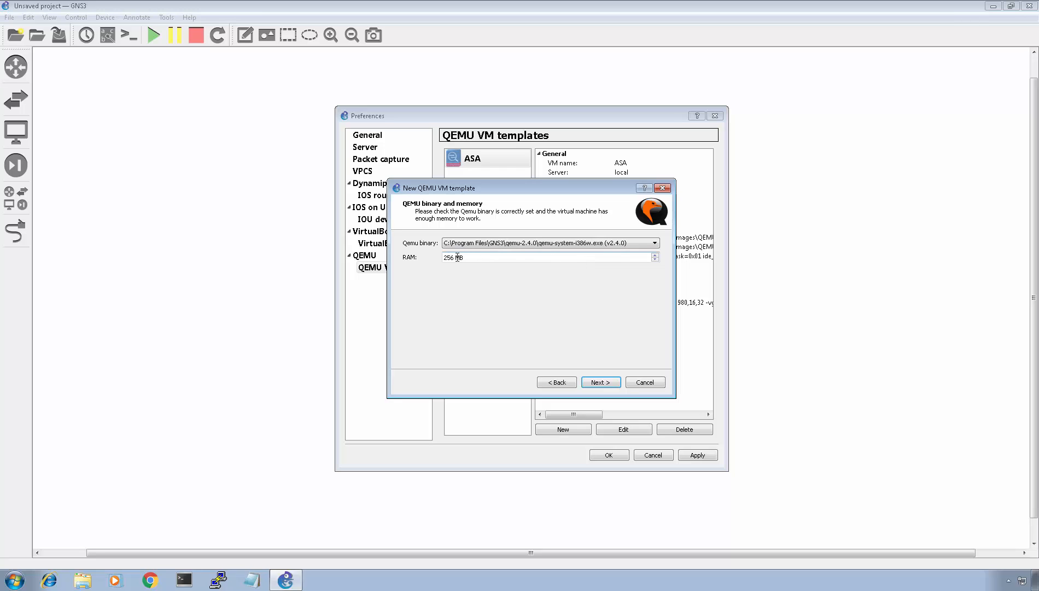
left_click_drag(451, 258, 403, 265)
key("Delete")
key("Delete")
type("1920")
left_click(600, 385)
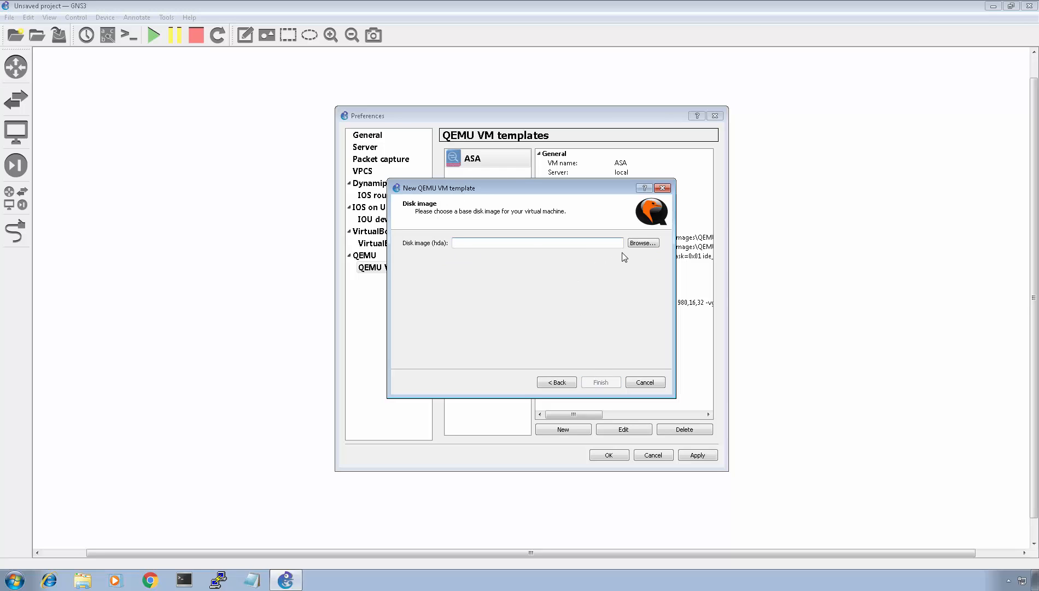
- Set the hda disk image to iosxrv-demo-5.3.0 from Documents, copying it to the default images directory, and finish the template
left_click(642, 244)
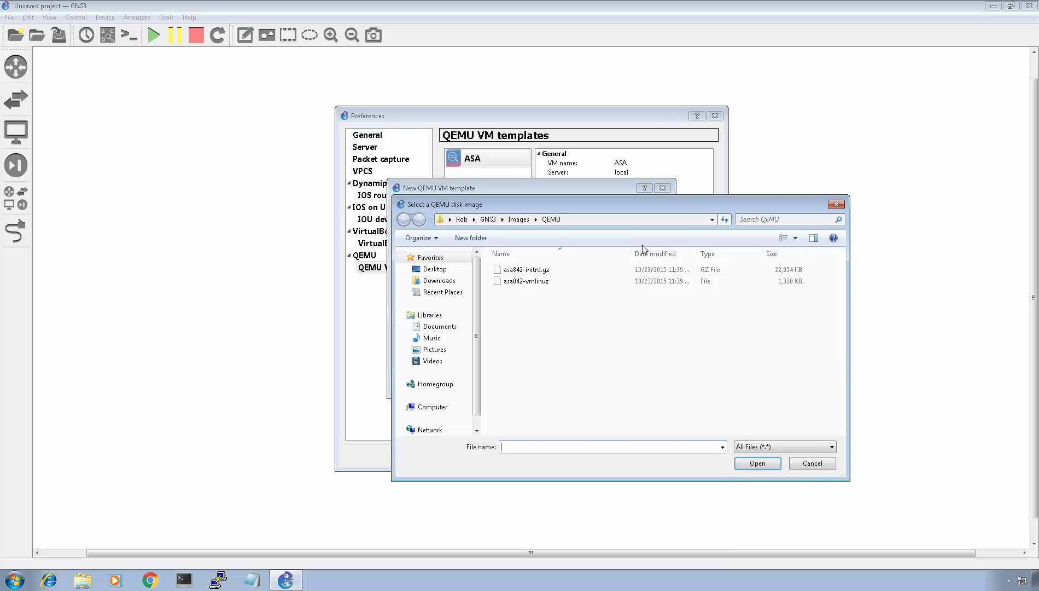
left_click(437, 326)
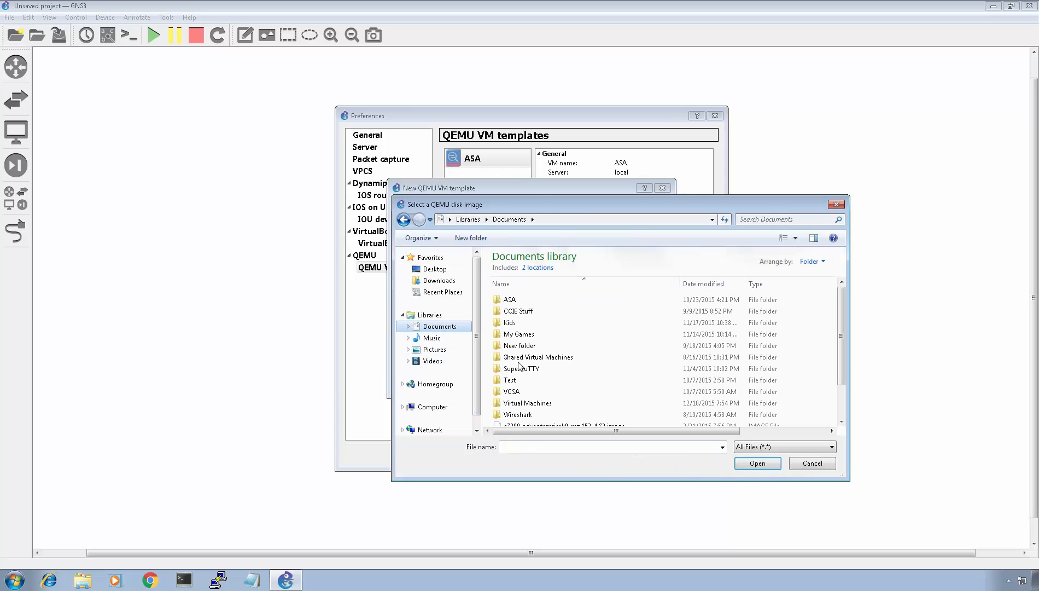
scroll(581, 392, "down", 2)
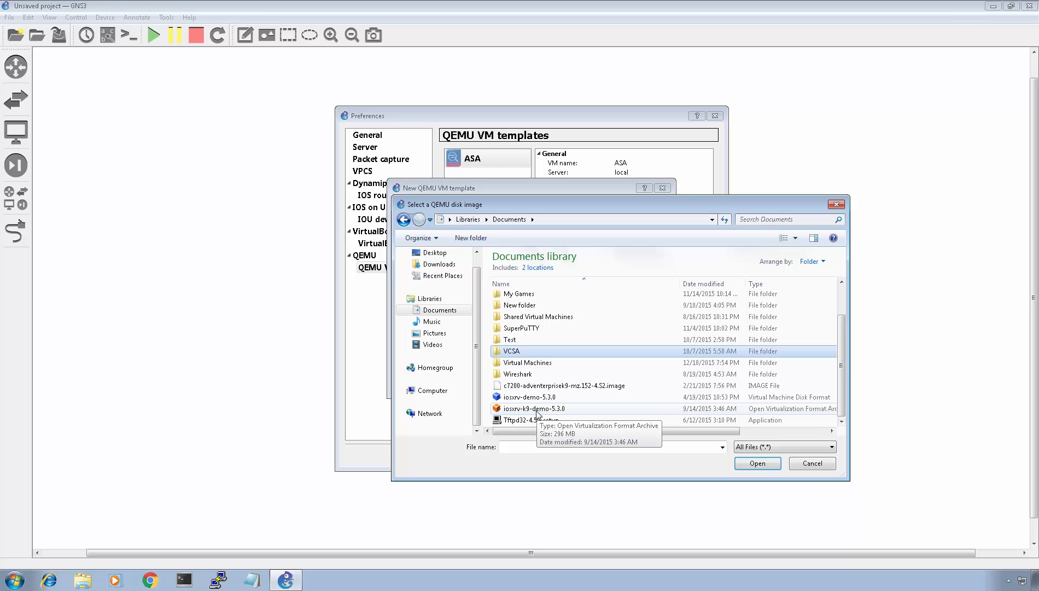
left_click(535, 398)
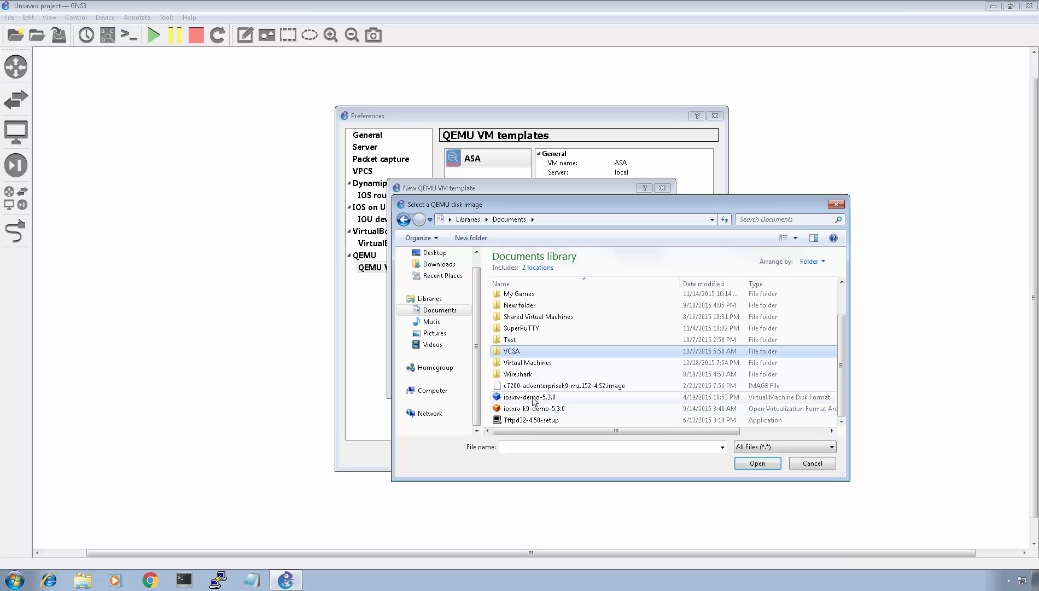
left_click(759, 465)
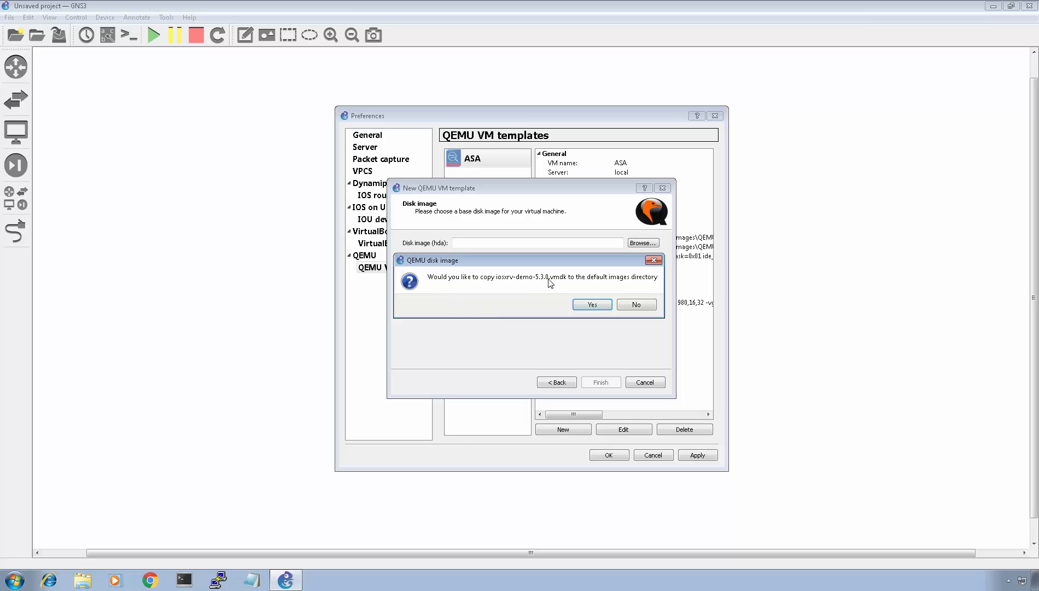
left_click(590, 305)
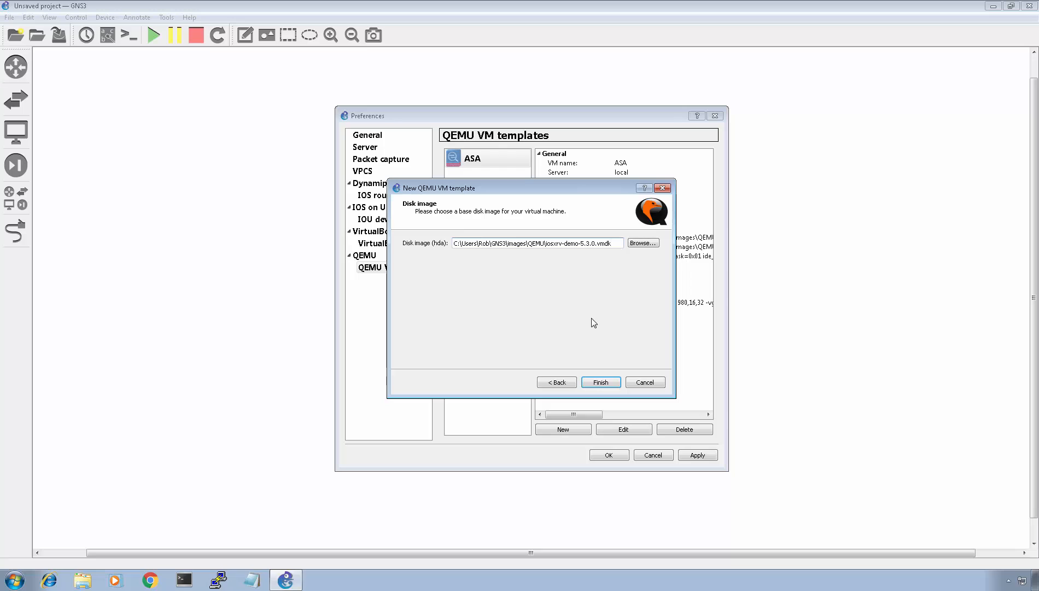
left_click(600, 382)
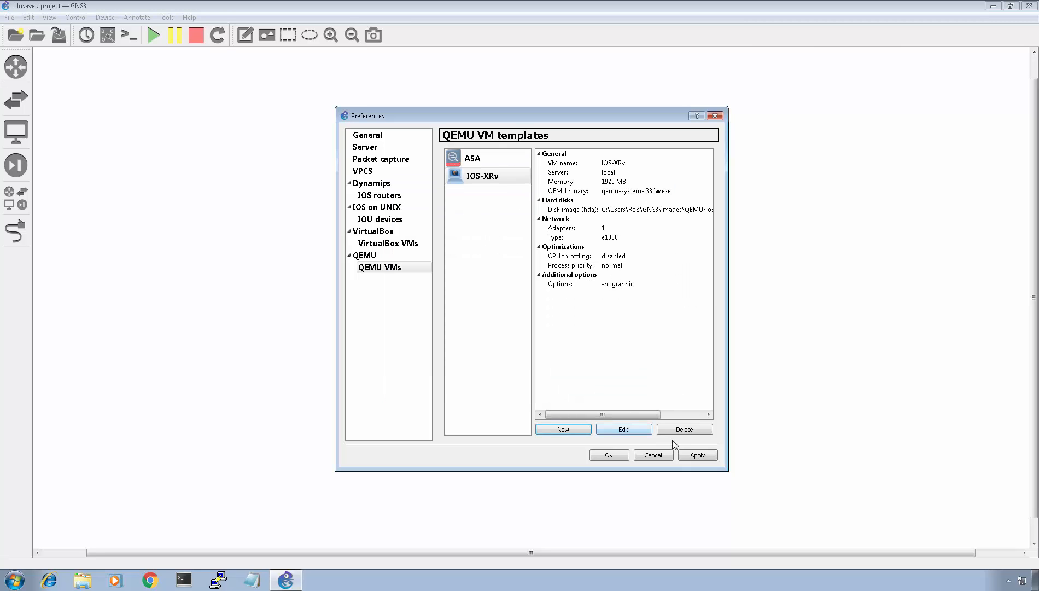
- Apply and save the Preferences
left_click(699, 455)
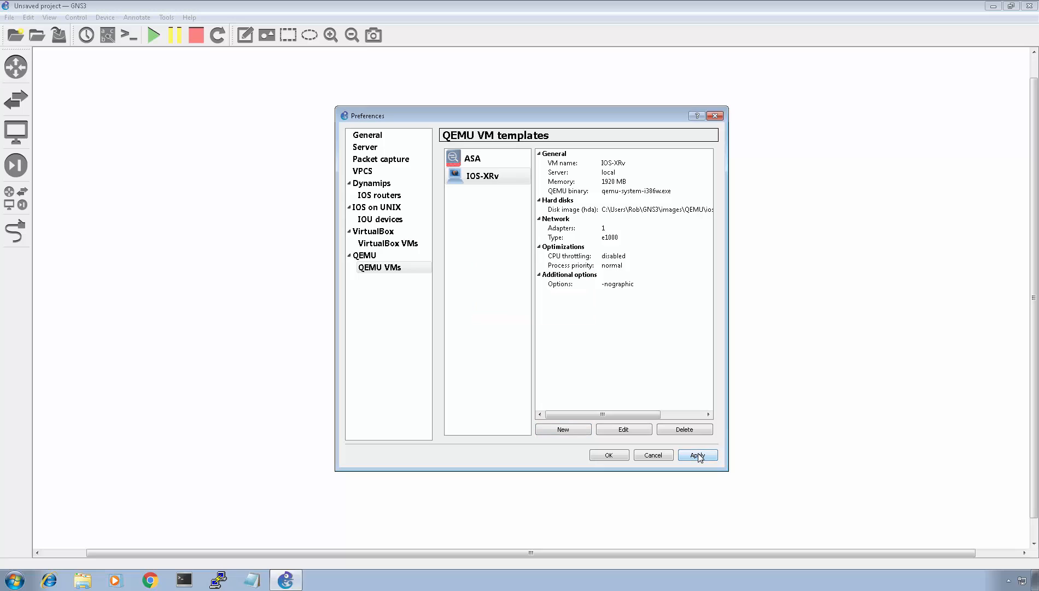
left_click(622, 457)
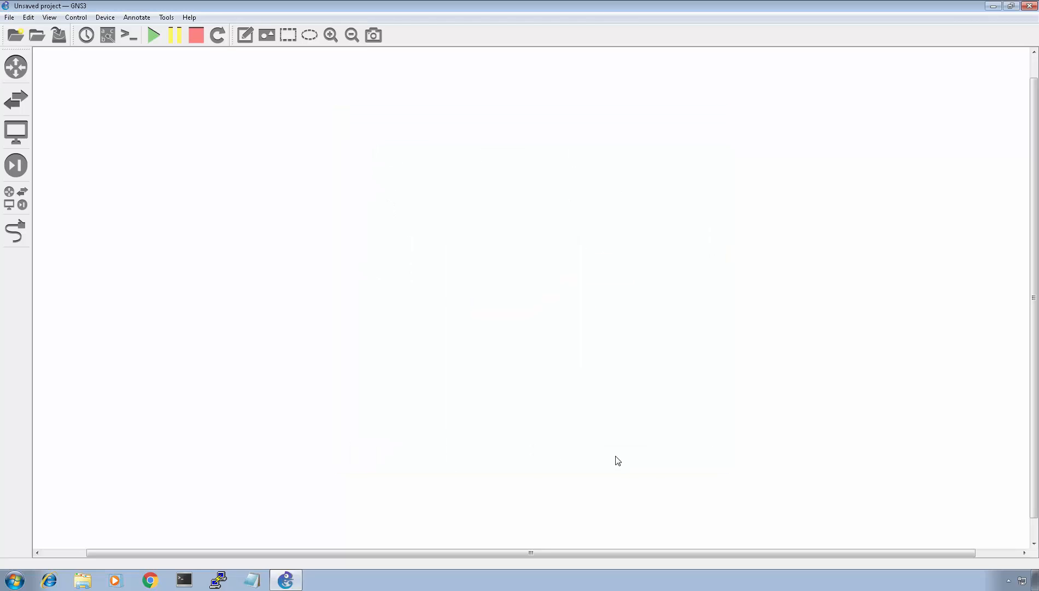
- Open the routers device browser
left_click(16, 67)
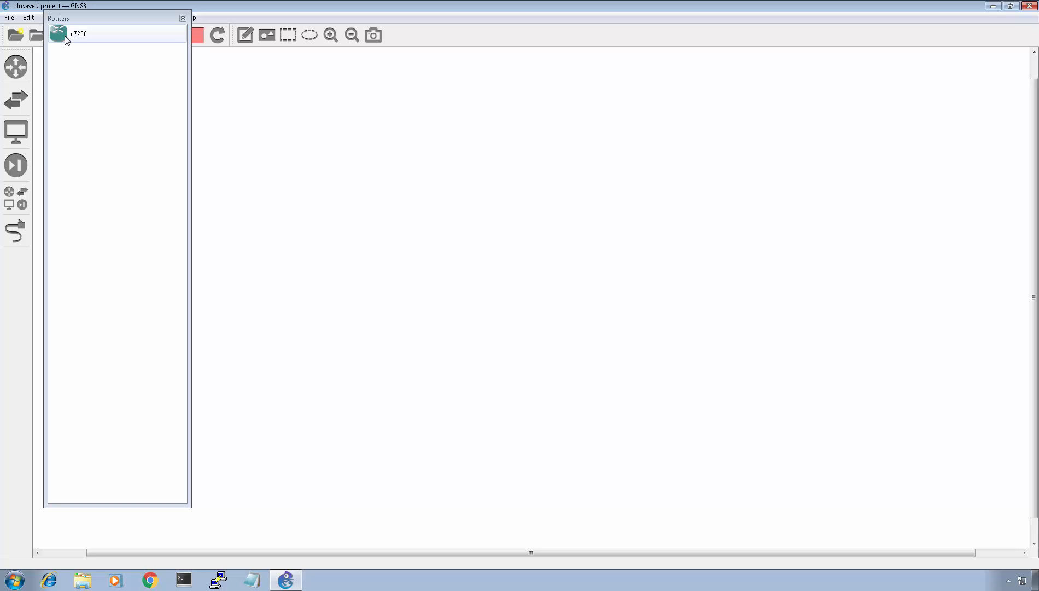
- Place 16 c7200 routers on the canvas
left_click_drag(67, 40, 345, 214)
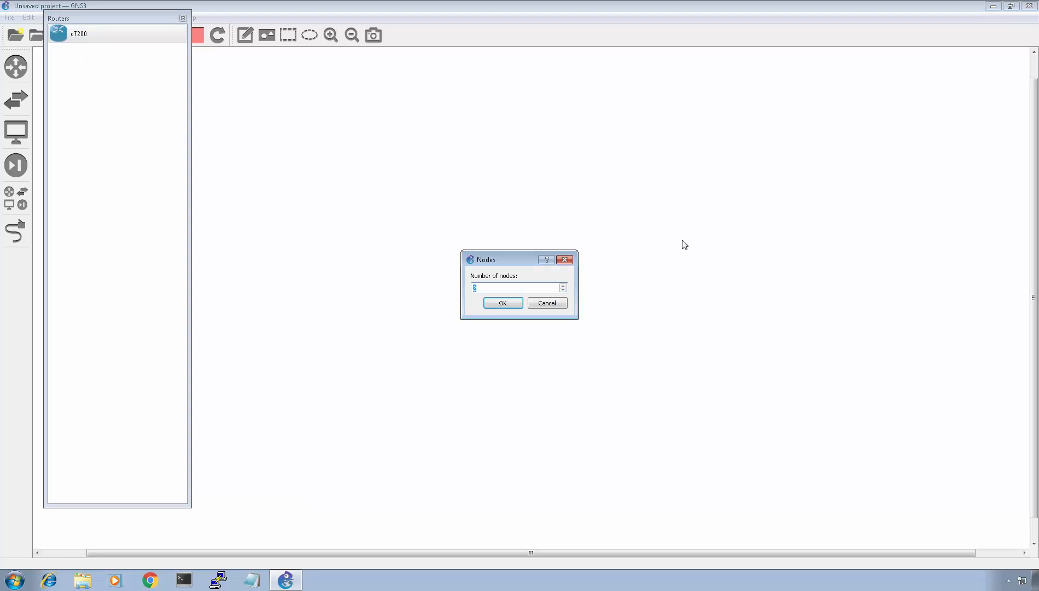
key("BackSpace")
type("16")
left_click(501, 305)
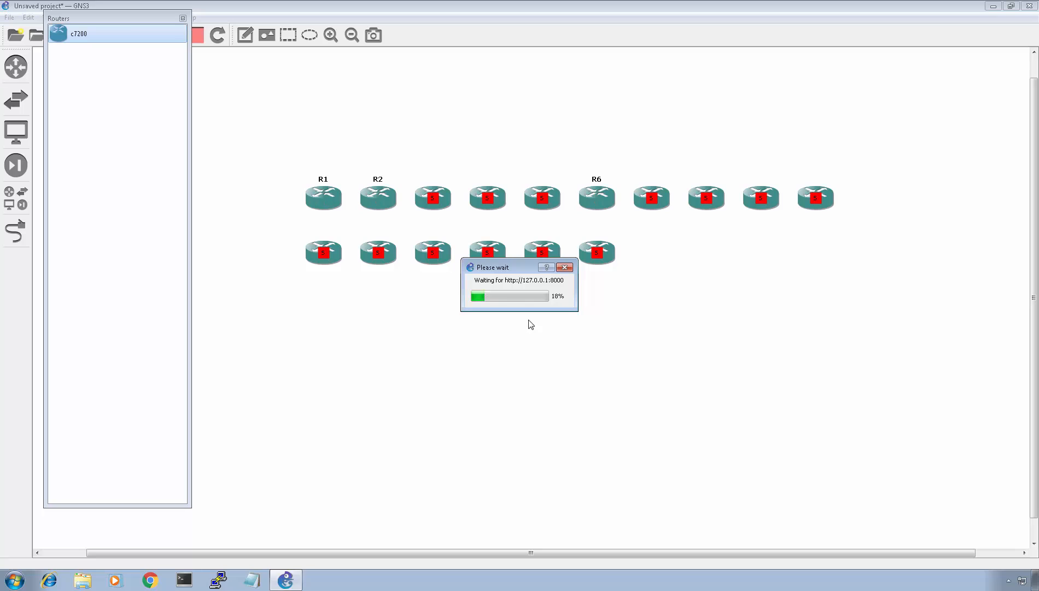
left_click(183, 19)
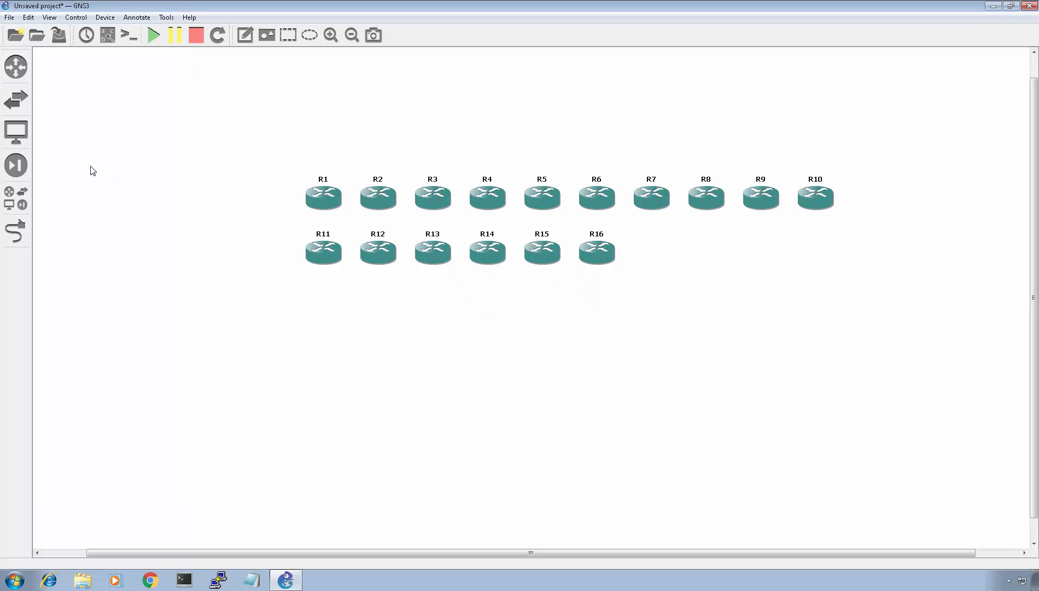
- Add four IOS-XRv nodes to the canvas beside the second row of routers
left_click(18, 199)
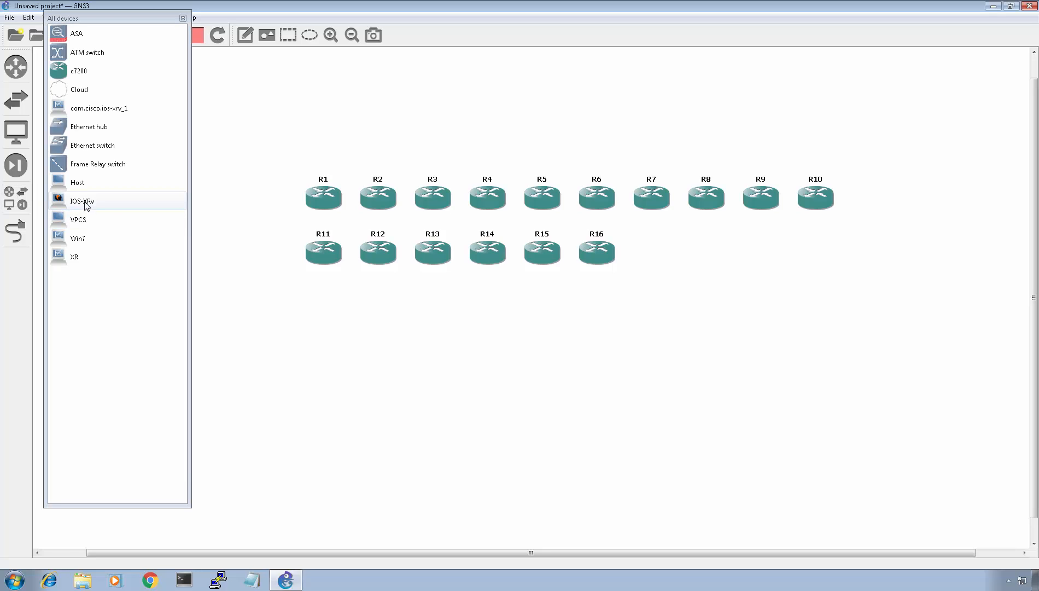
left_click_drag(86, 206, 705, 309)
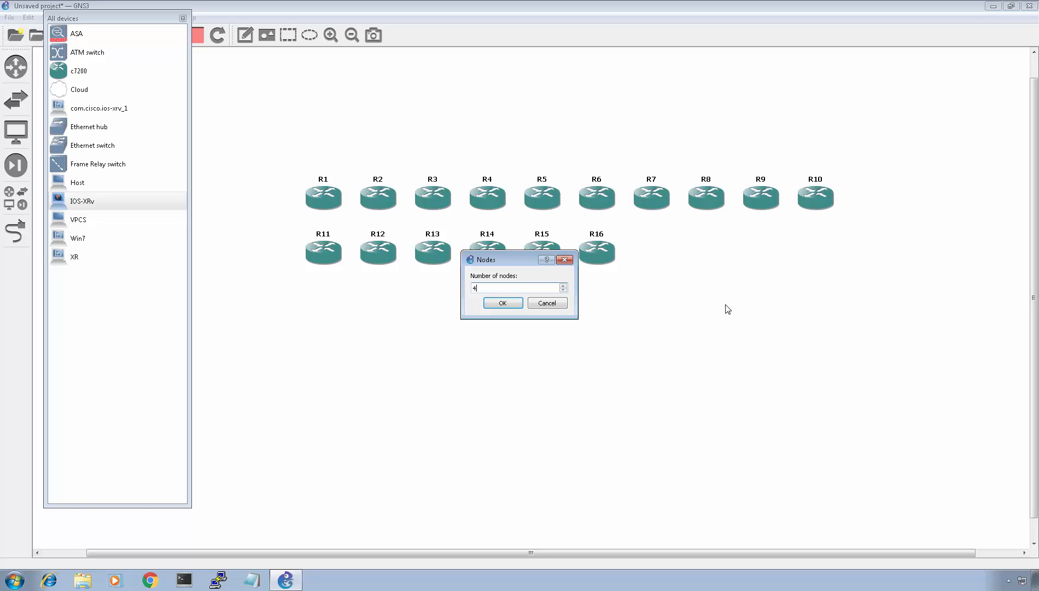
key("Return")
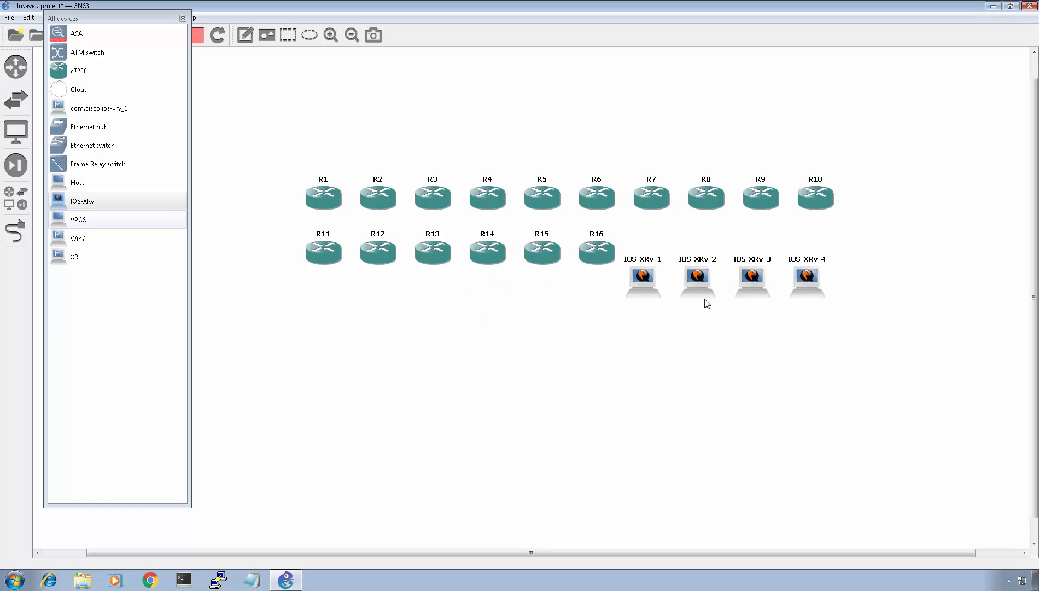
left_click(183, 19)
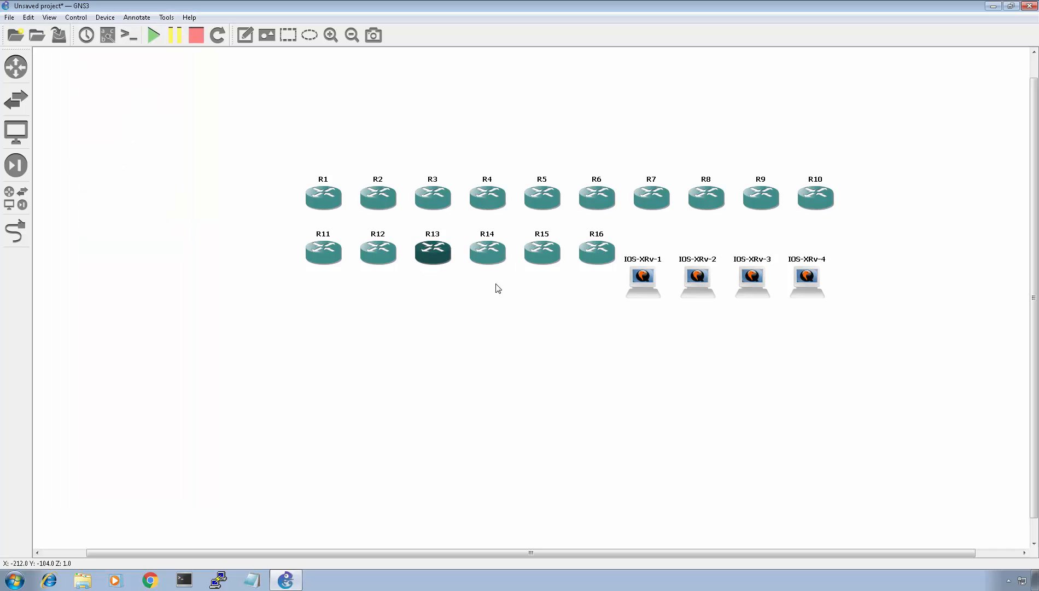
- Rearrange the nodes, moving R11–R16 and the IOS-XRv nodes down and R1–R10 up to widen the gap
left_click_drag(270, 224, 815, 397)
left_click(854, 341)
left_click_drag(890, 403, 644, 343)
left_click_drag(704, 379, 719, 353)
left_click(662, 414)
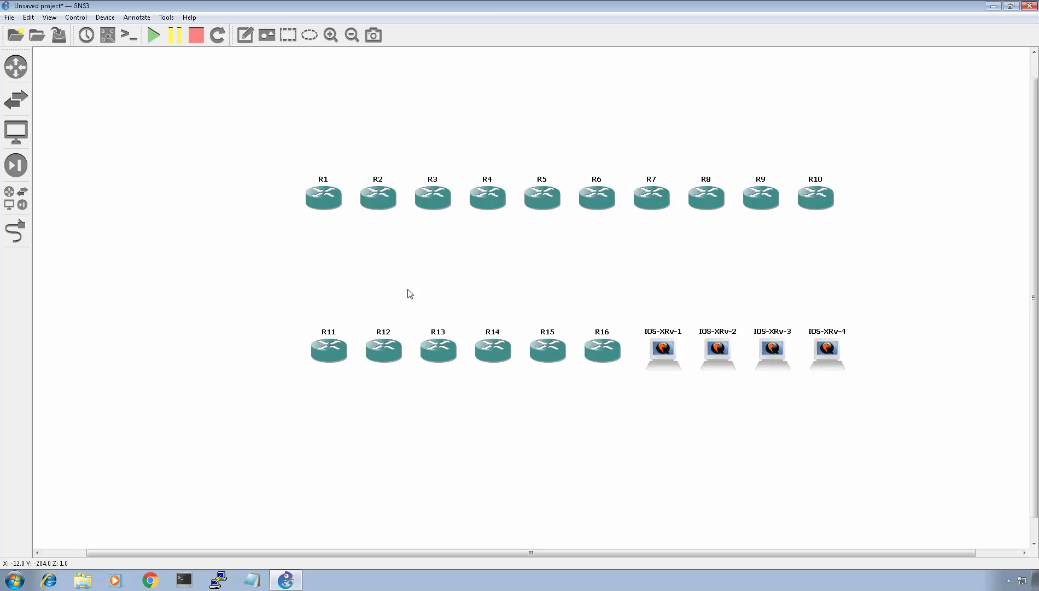
left_click_drag(215, 153, 879, 282)
left_click_drag(820, 199, 820, 148)
left_click(639, 224)
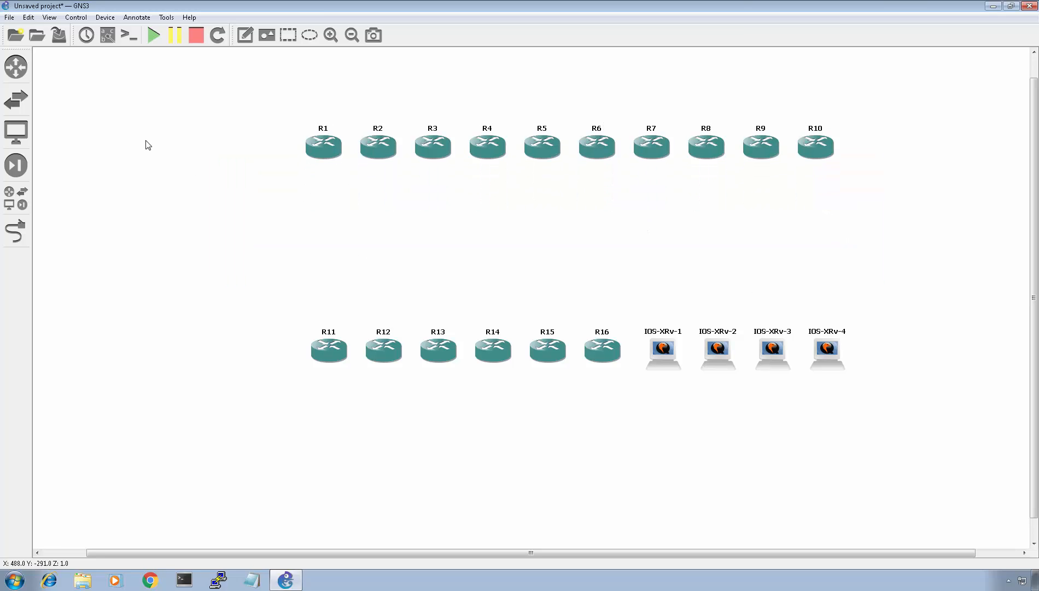
- Place an Ethernet switch in the middle between the two rows of nodes
left_click(25, 101)
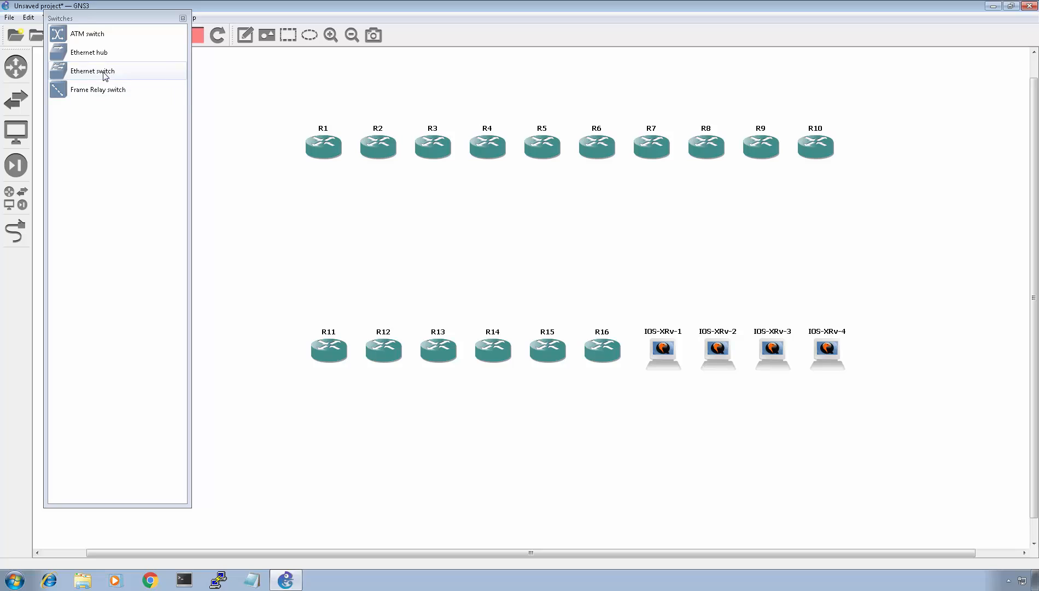
left_click_drag(110, 71, 554, 237)
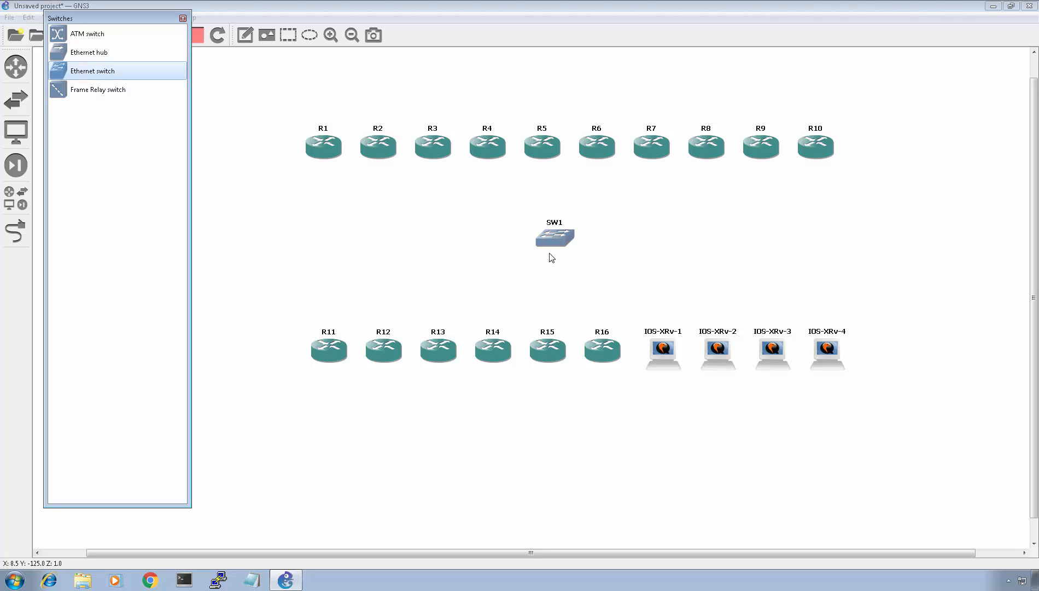
left_click(183, 19)
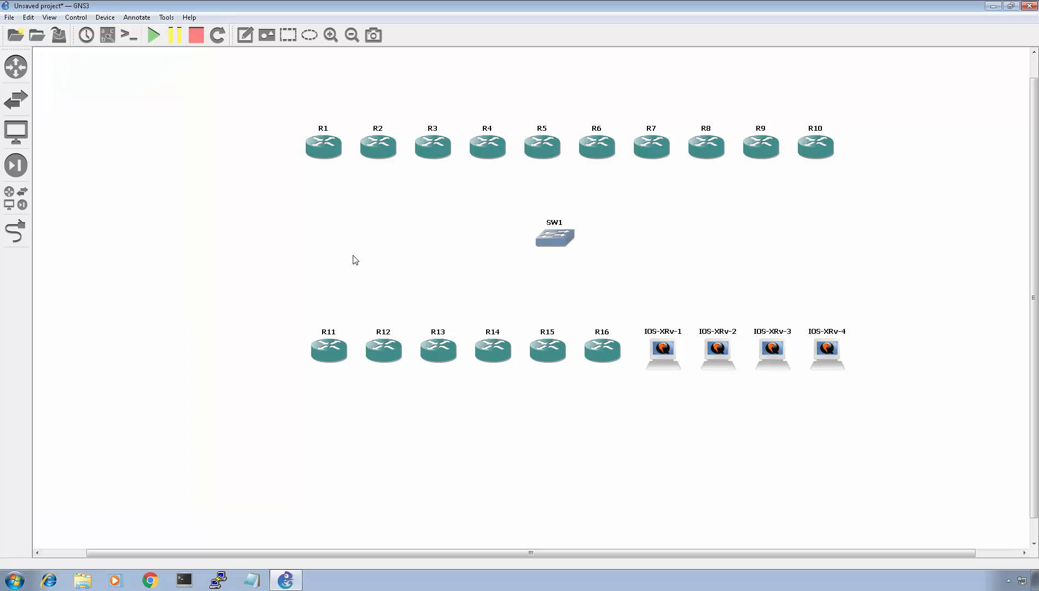
- Open SW1's configuration and delete all of its existing access ports
right_click(559, 240)
left_click(581, 242)
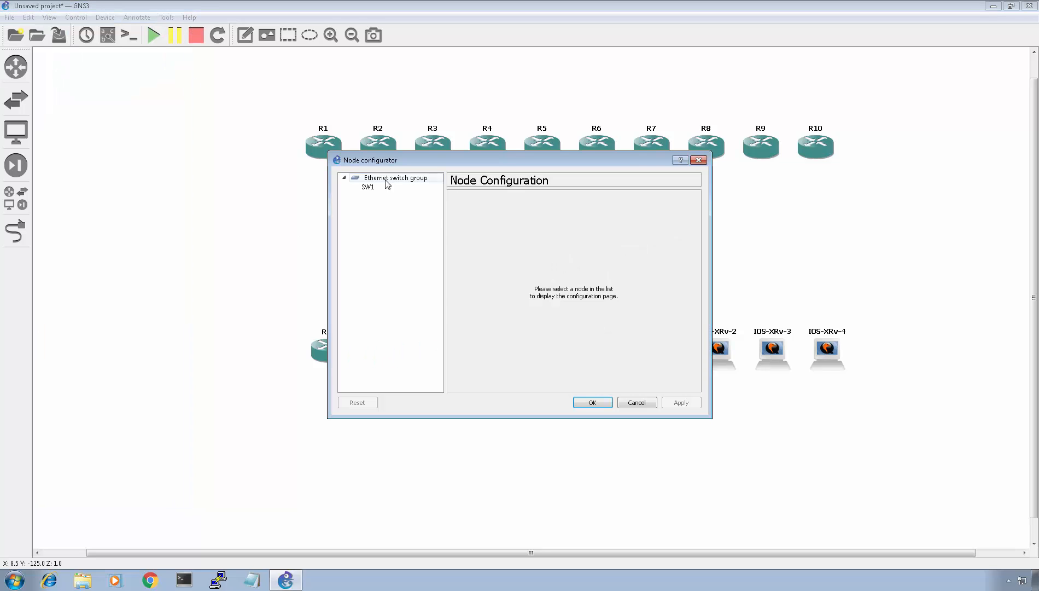
left_click(578, 290)
left_click(526, 313)
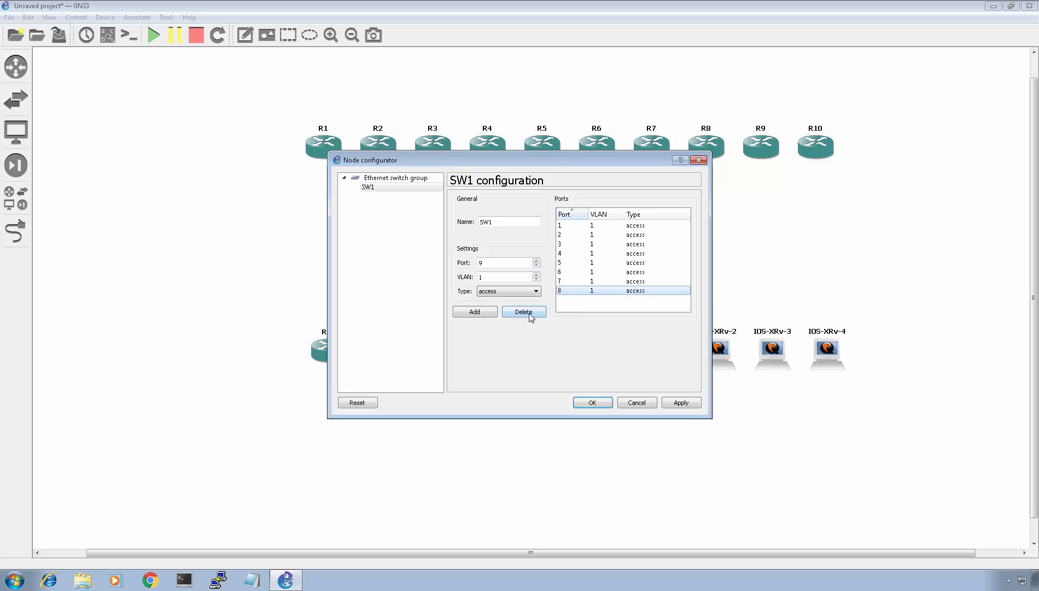
left_click(526, 313)
left_click(528, 315)
left_click(528, 315)
left_click(528, 315)
left_click(528, 315)
left_click(528, 315)
left_click(528, 315)
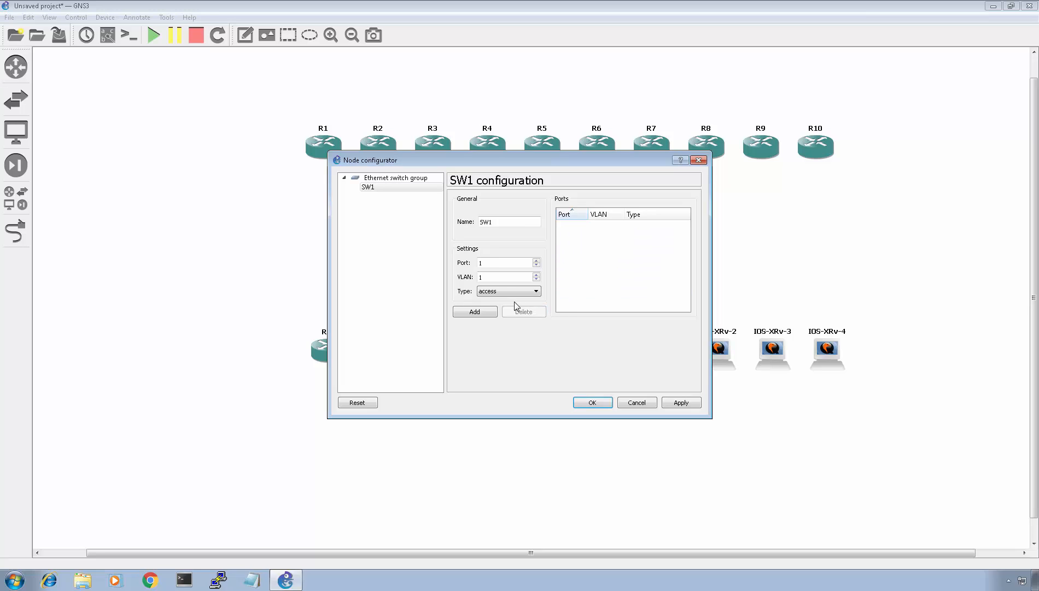
- Add 25 dot1q ports on VLAN 1 to SW1 and apply the configuration
left_click(499, 293)
left_click(502, 307)
double_click(474, 311)
double_click(475, 311)
double_click(474, 311)
double_click(475, 311)
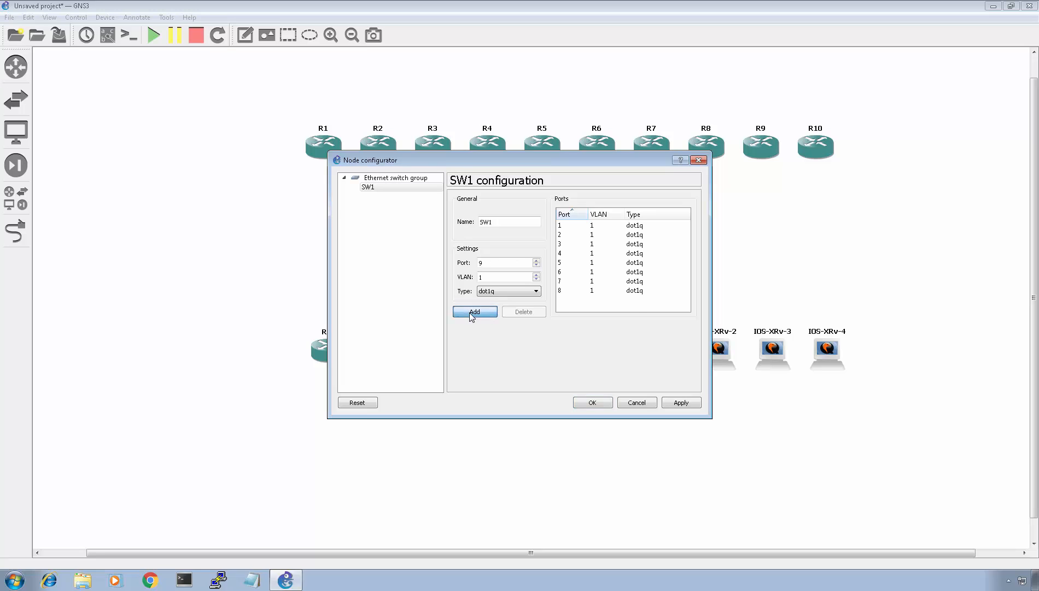
double_click(474, 311)
double_click(474, 311)
left_click(470, 313)
left_click(471, 313)
left_click(471, 313)
left_click(470, 314)
left_click(471, 314)
left_click(471, 313)
left_click(470, 314)
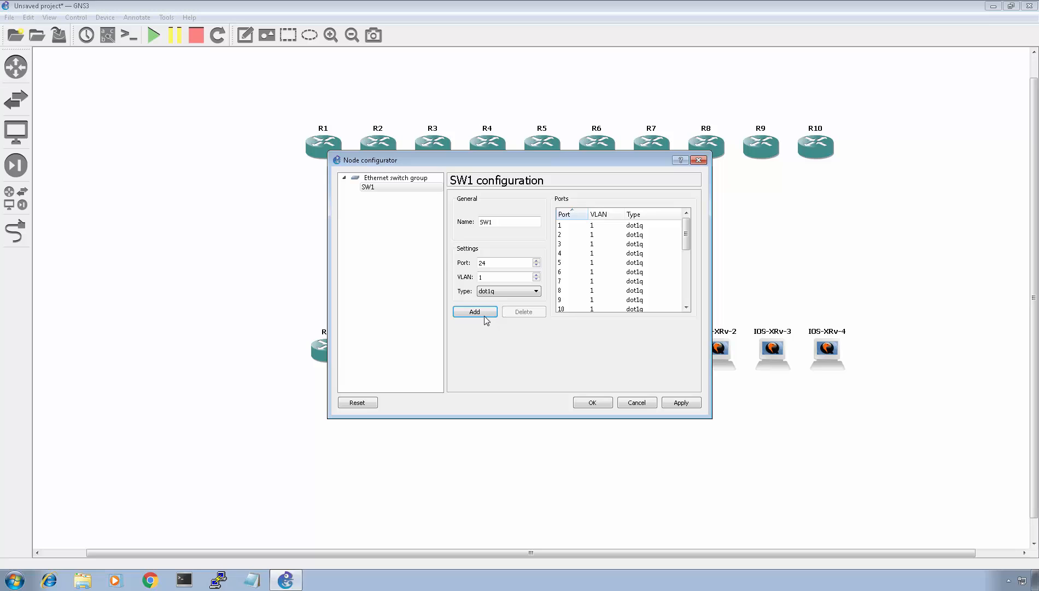
double_click(485, 318)
left_click(681, 403)
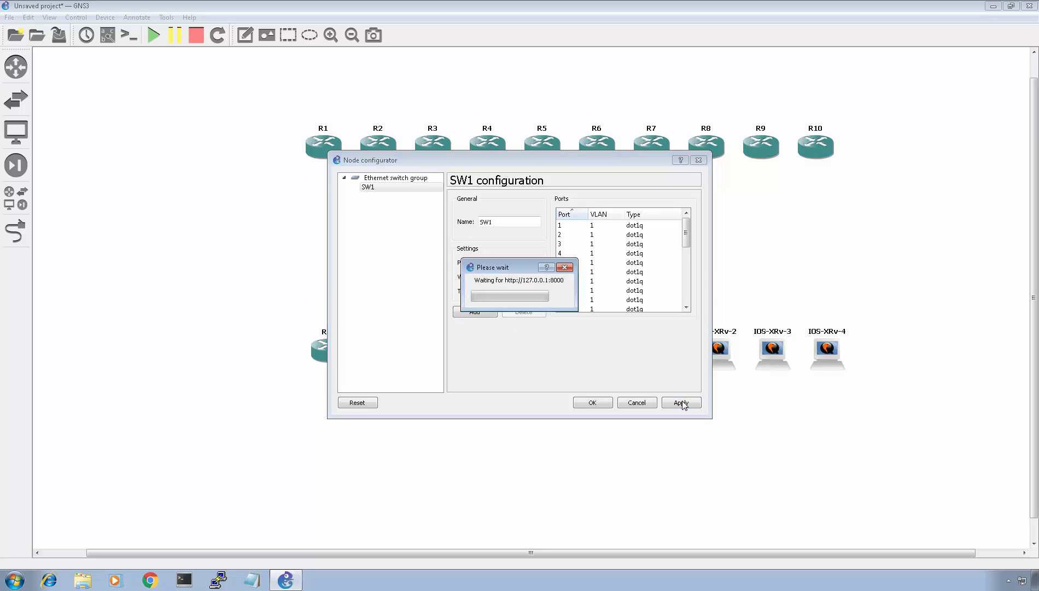
left_click(593, 405)
mouse_move(556, 236)
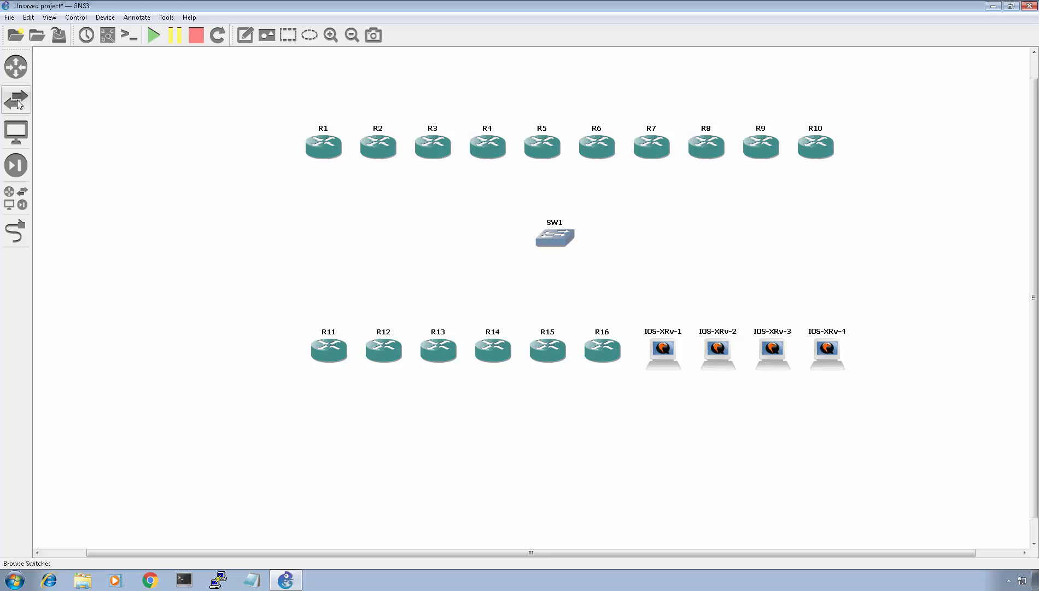
- Link R1 and R2 FastEthernet1/0 to SW1 ports 1 and 2
left_click(16, 231)
left_click(324, 151)
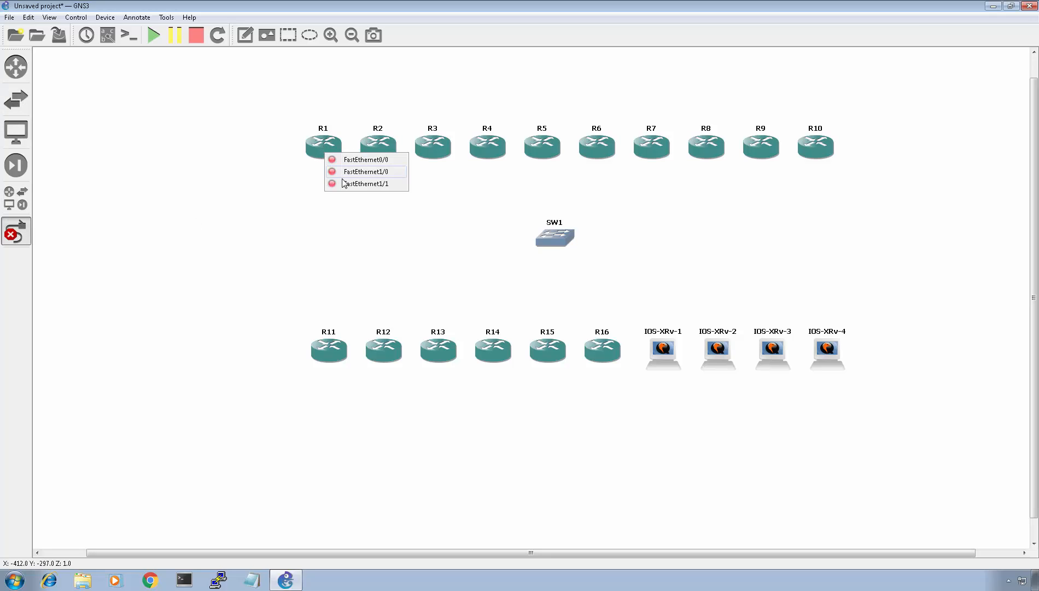
left_click(350, 174)
left_click(558, 240)
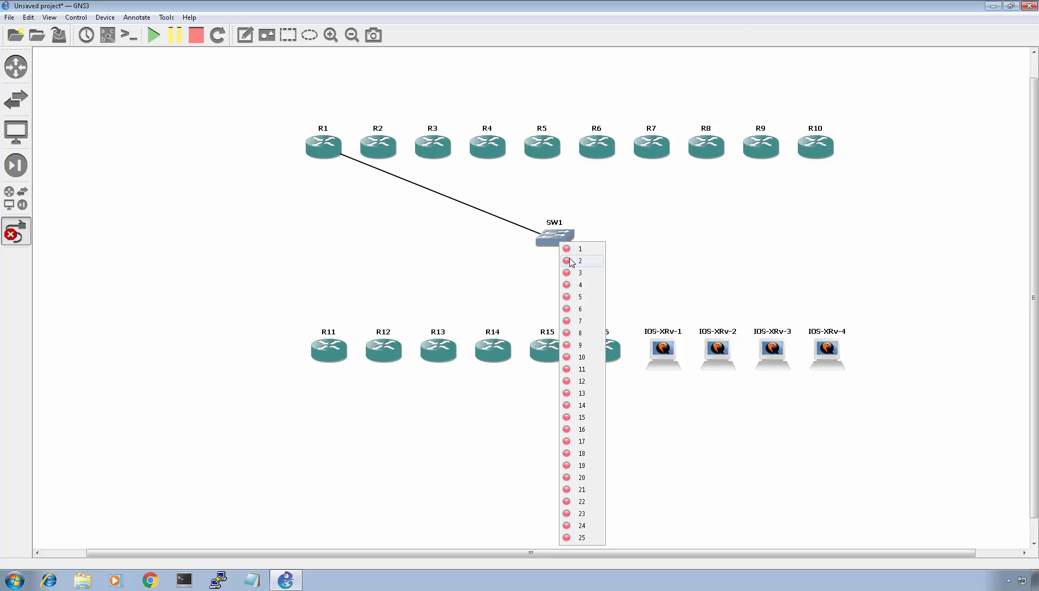
left_click(568, 249)
left_click(372, 155)
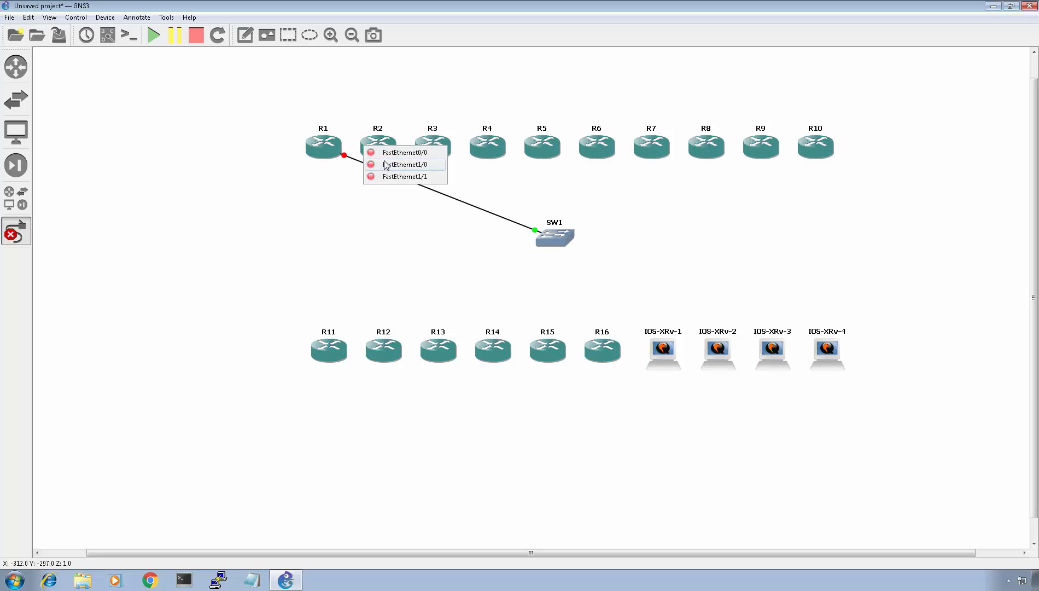
left_click(387, 164)
left_click(554, 235)
left_click(579, 253)
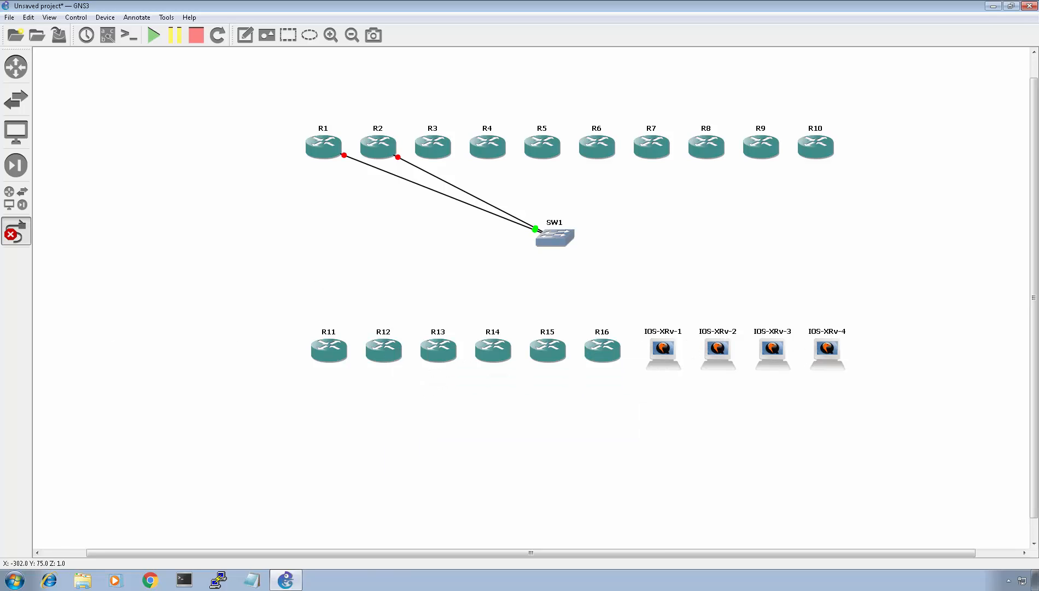
left_click(15, 230)
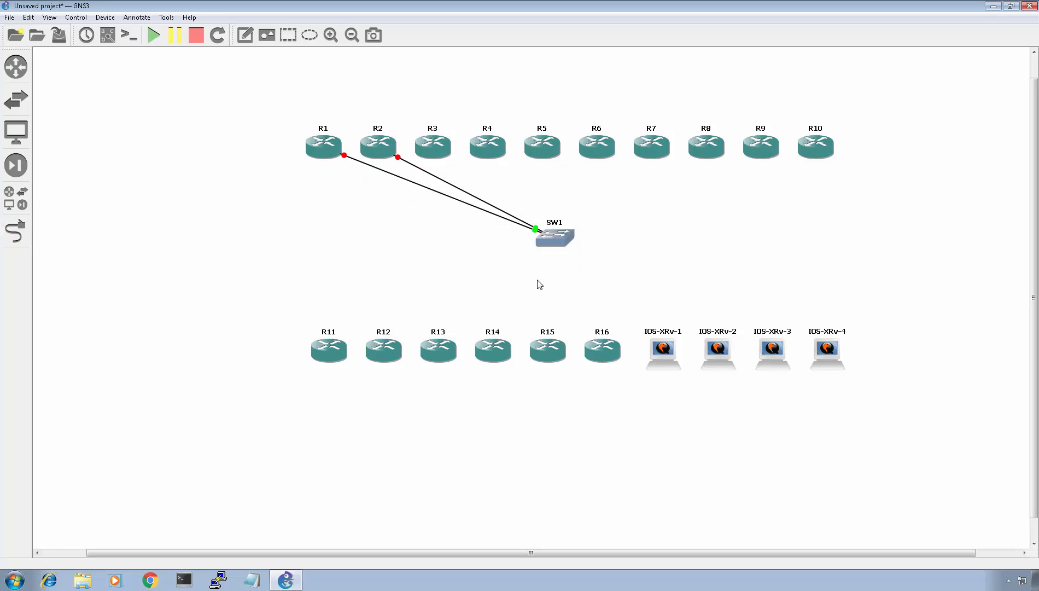
- Configure the IOS-XRv node group with 5 network adapters of type Intel Gigabit Ethernet (e1000)
left_click_drag(630, 286, 848, 391)
right_click(834, 354)
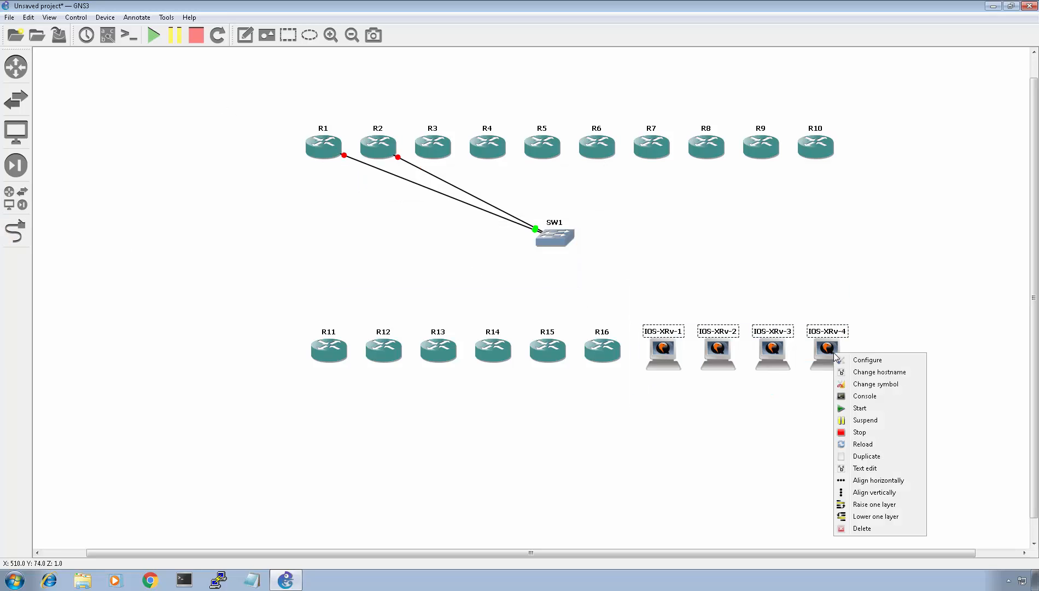
left_click(867, 360)
left_click(387, 178)
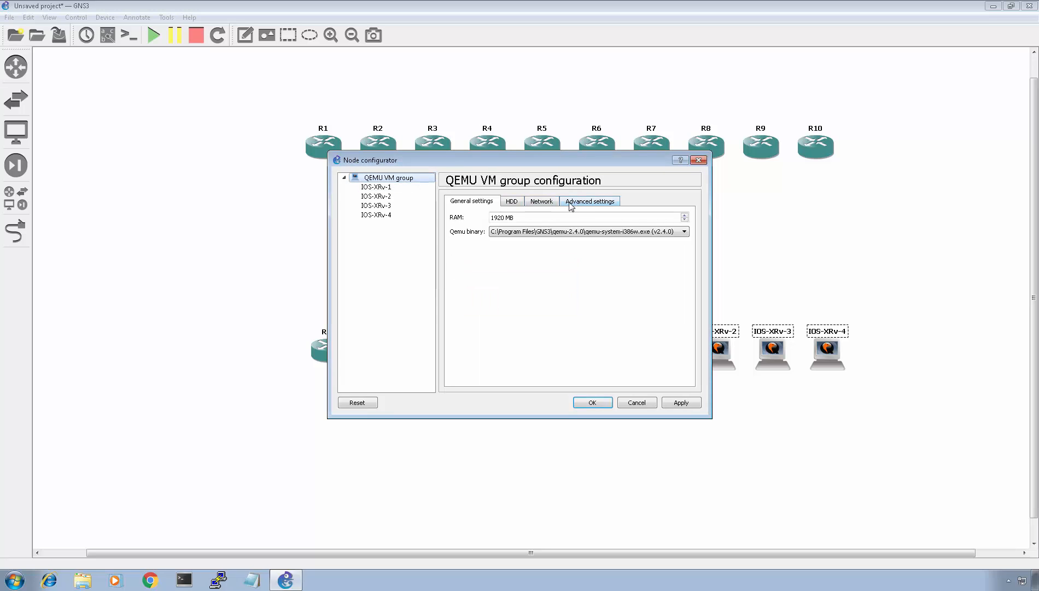
left_click(541, 203)
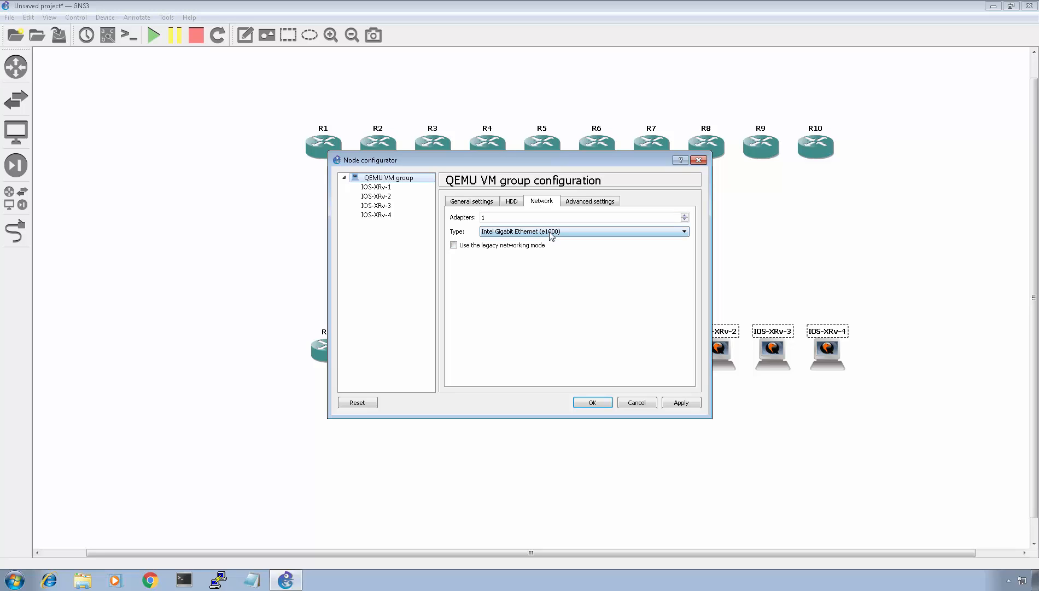
left_click(683, 234)
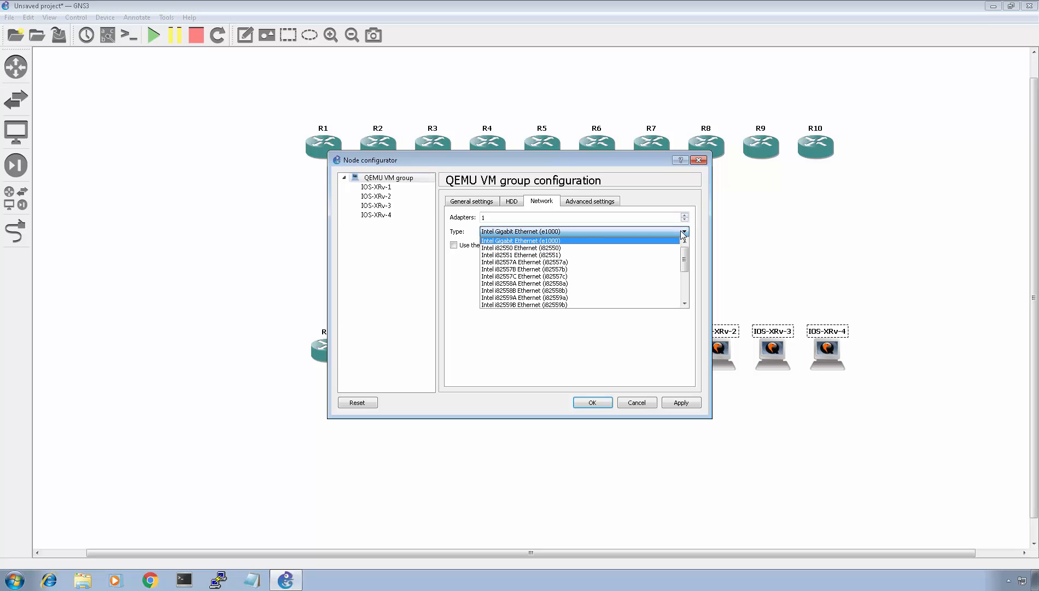
left_click(682, 235)
left_click(682, 236)
mouse_move(685, 253)
left_mouse_down()
mouse_move(683, 309)
mouse_move(679, 238)
left_mouse_up()
left_click(574, 231)
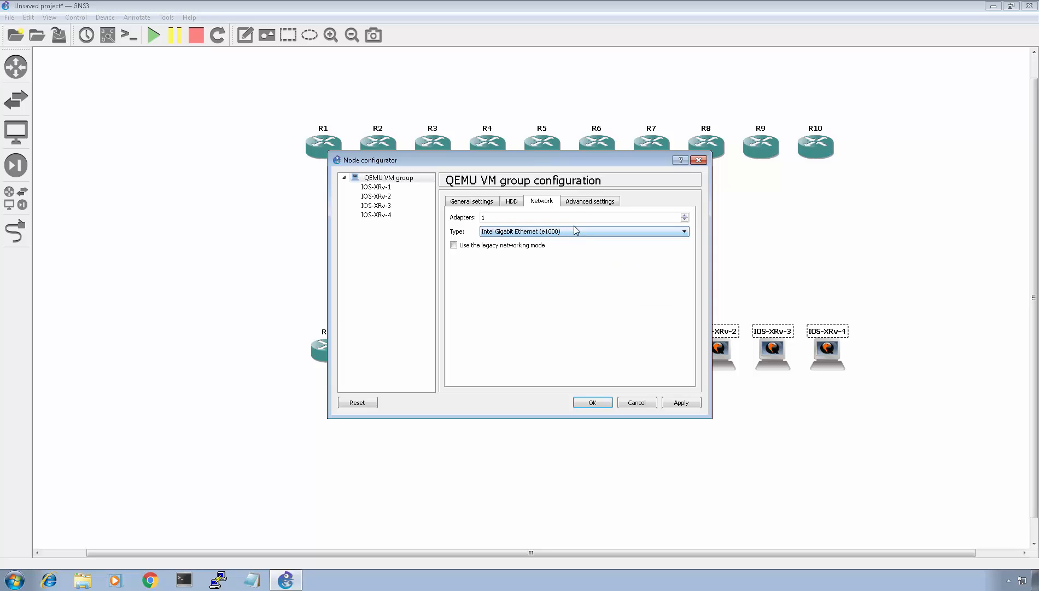
left_click(684, 216)
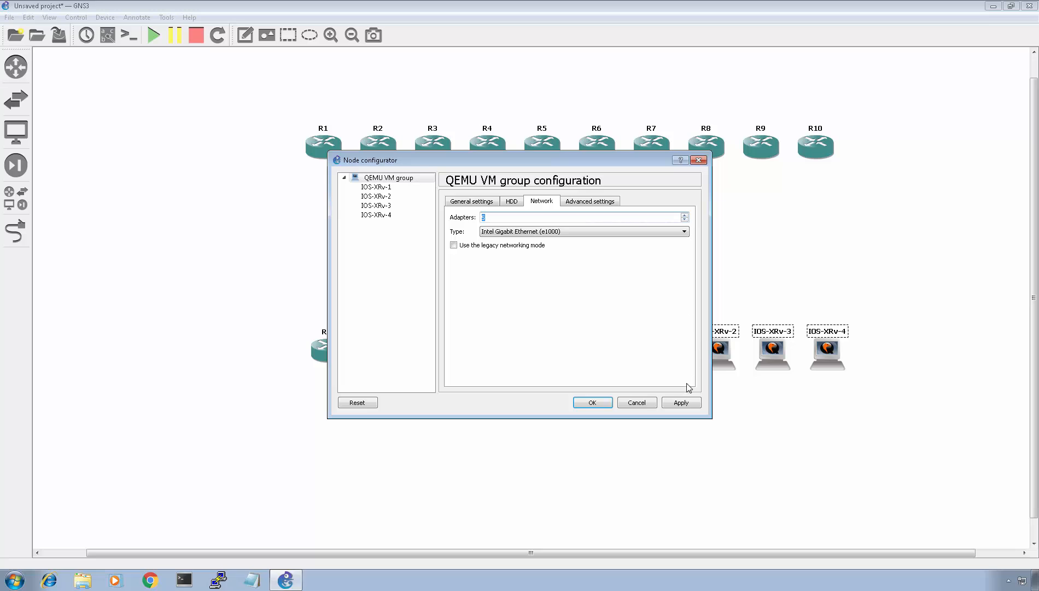
left_click(684, 403)
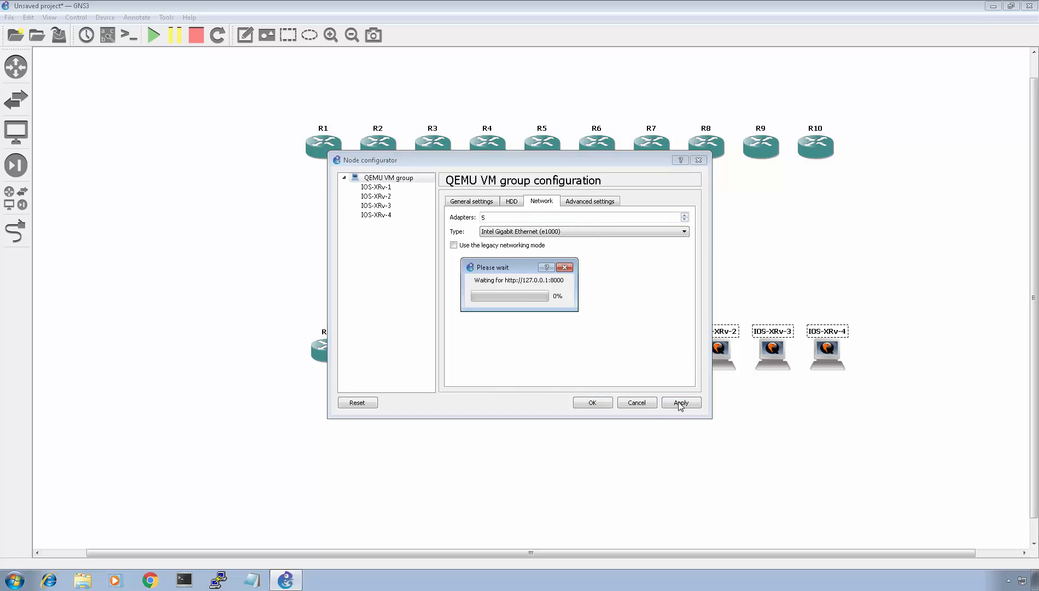
left_click(593, 403)
left_click(665, 353)
- Delete both links between the routers and SW1
mouse_move(666, 354)
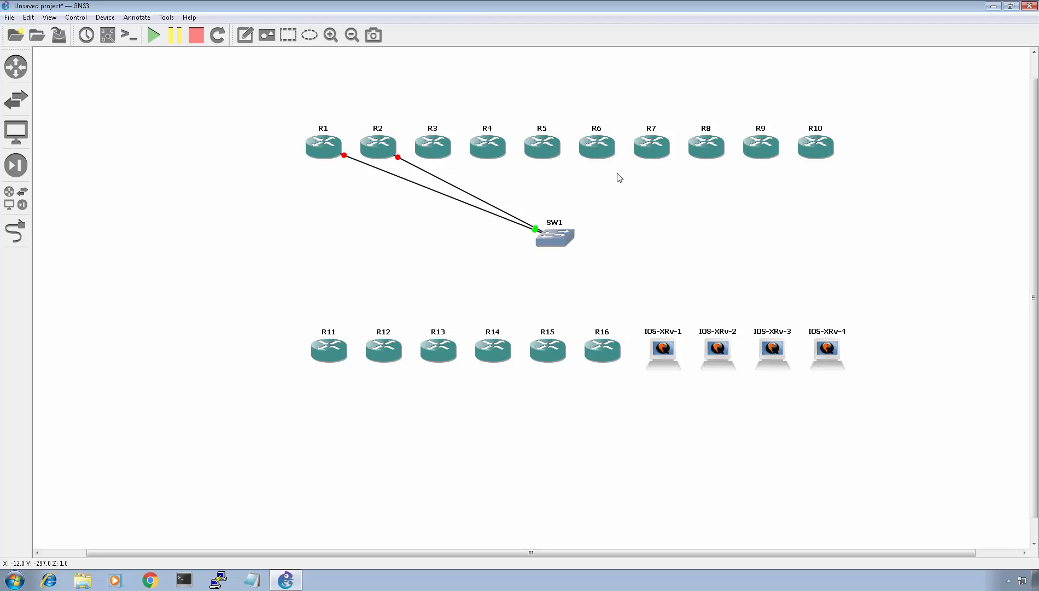
right_click(372, 167)
left_click(411, 191)
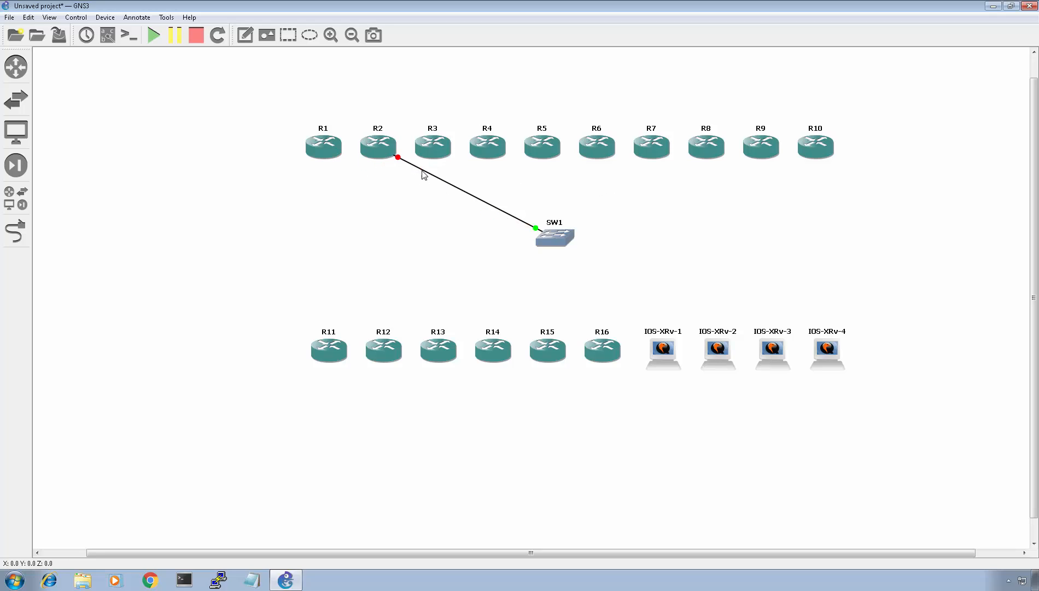
right_click(423, 174)
left_click(436, 188)
- Move SW1 below R11 and R12
left_click_drag(555, 239, 386, 345)
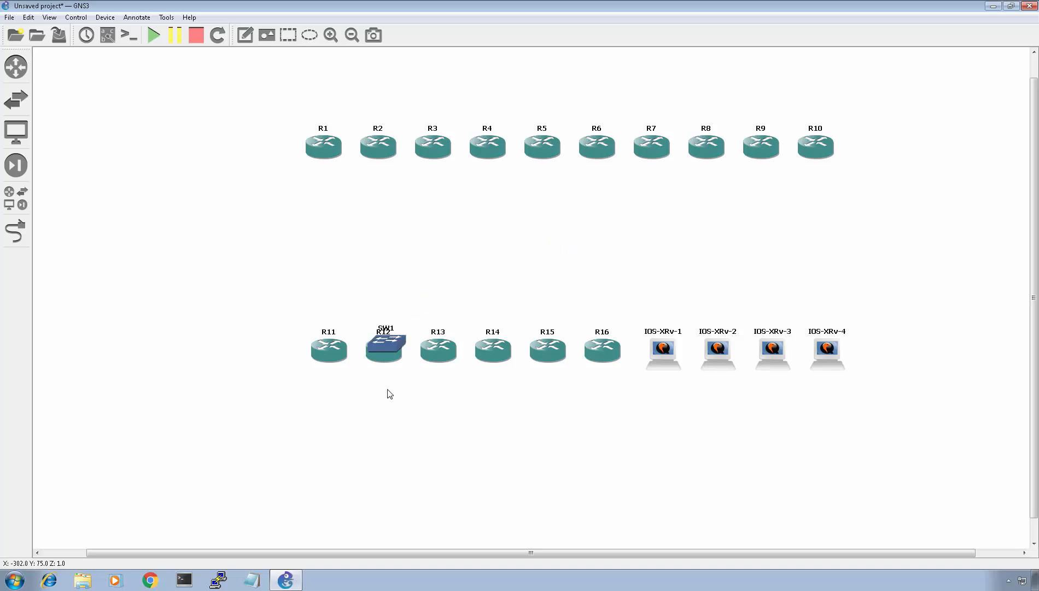
left_click_drag(390, 394, 380, 407)
left_click_drag(648, 270, 869, 419)
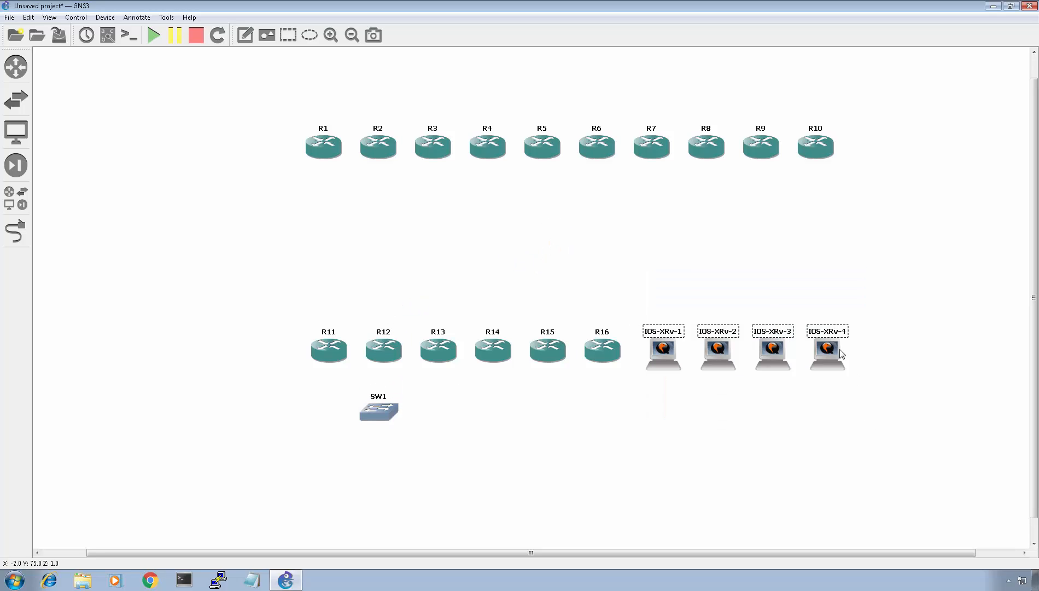
left_click_drag(840, 352, 850, 435)
left_click(706, 296)
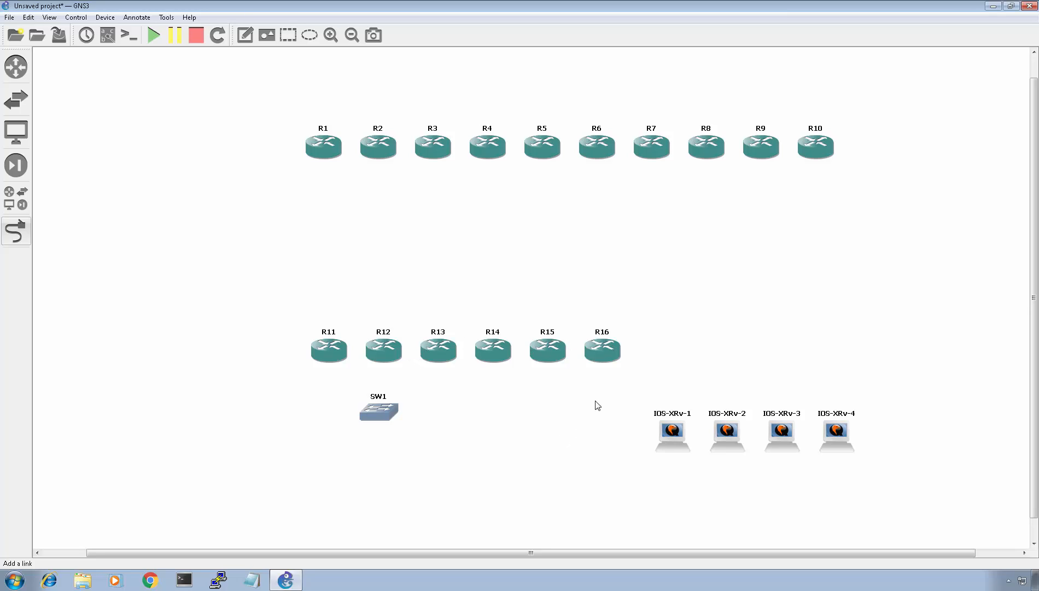
key("Escape")
left_click_drag(908, 466, 651, 376)
left_click_drag(731, 441, 698, 375)
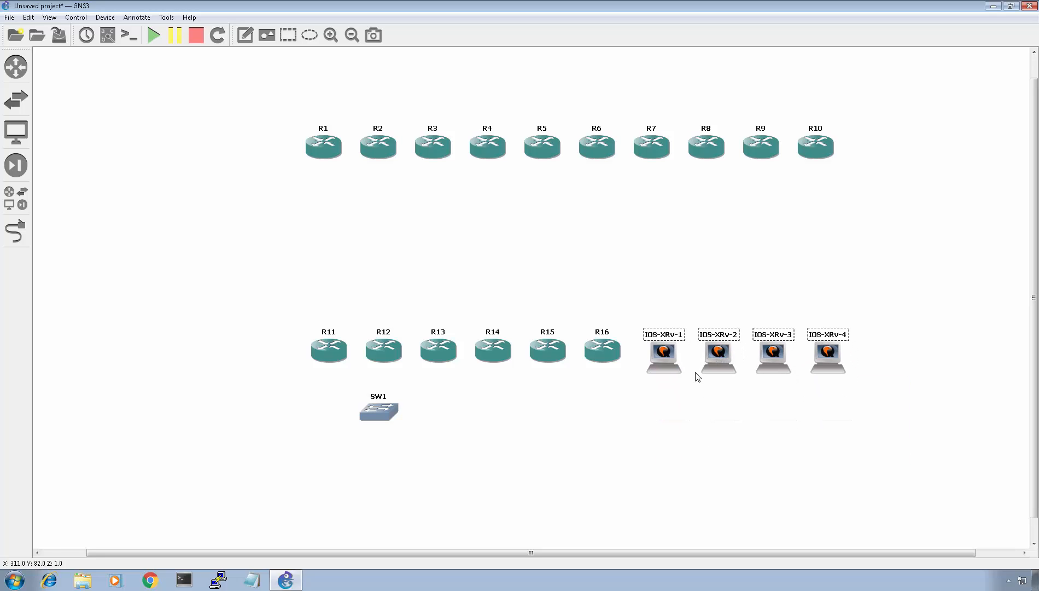
- Move SW1 to the centre between the router rows and link R1 FastEthernet1/0 to SW1 port 1
left_click_drag(395, 411, 563, 261)
left_click(15, 231)
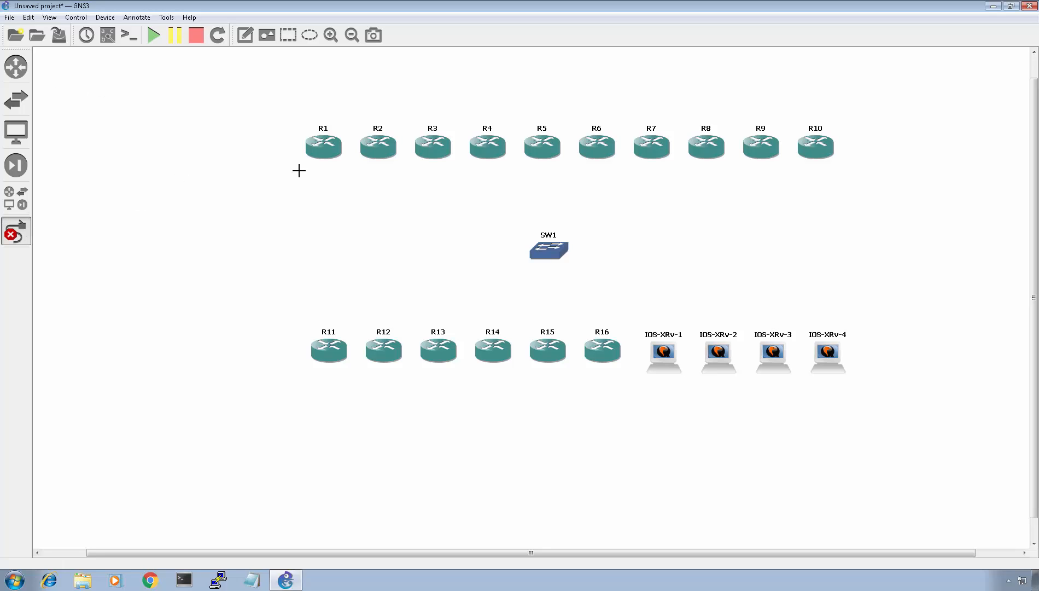
left_click(318, 149)
left_click(358, 158)
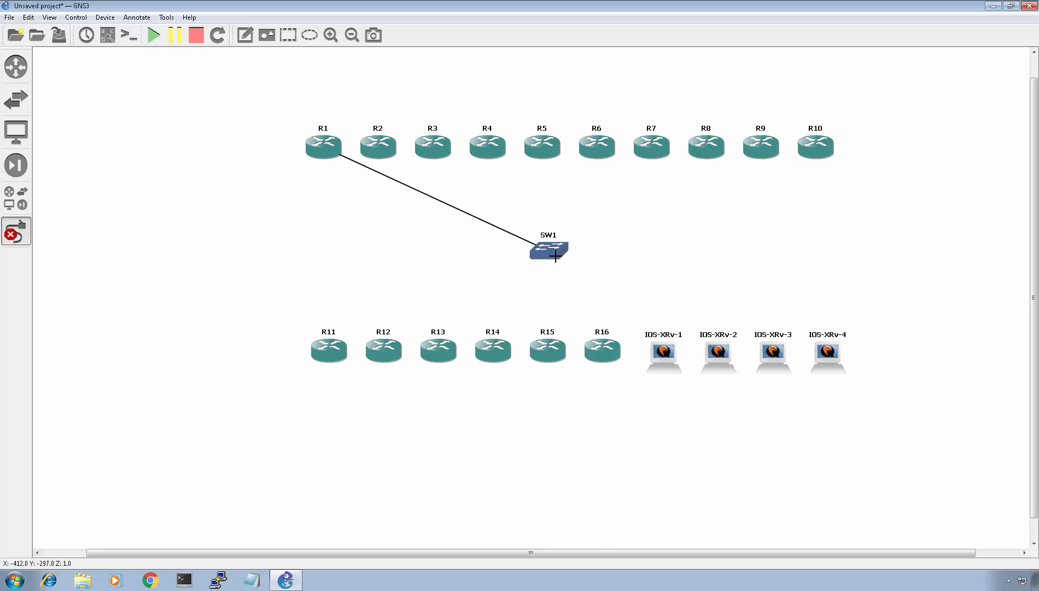
left_click(556, 255)
left_click(567, 273)
- Link R2 and R3 FastEthernet1/0 to SW1 ports 2 and 3
left_click(373, 147)
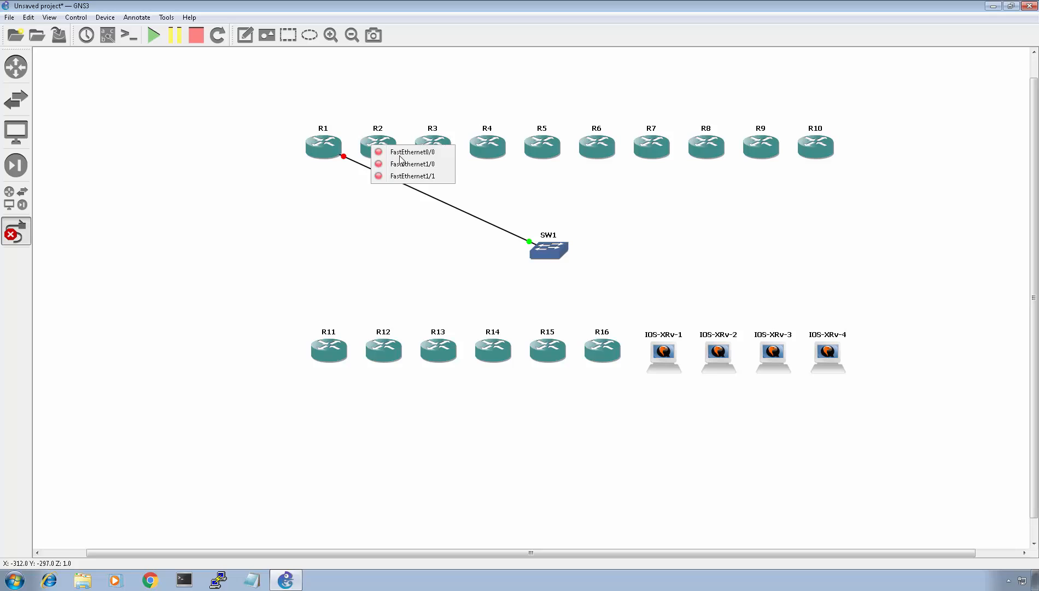
left_click(405, 165)
left_click(554, 248)
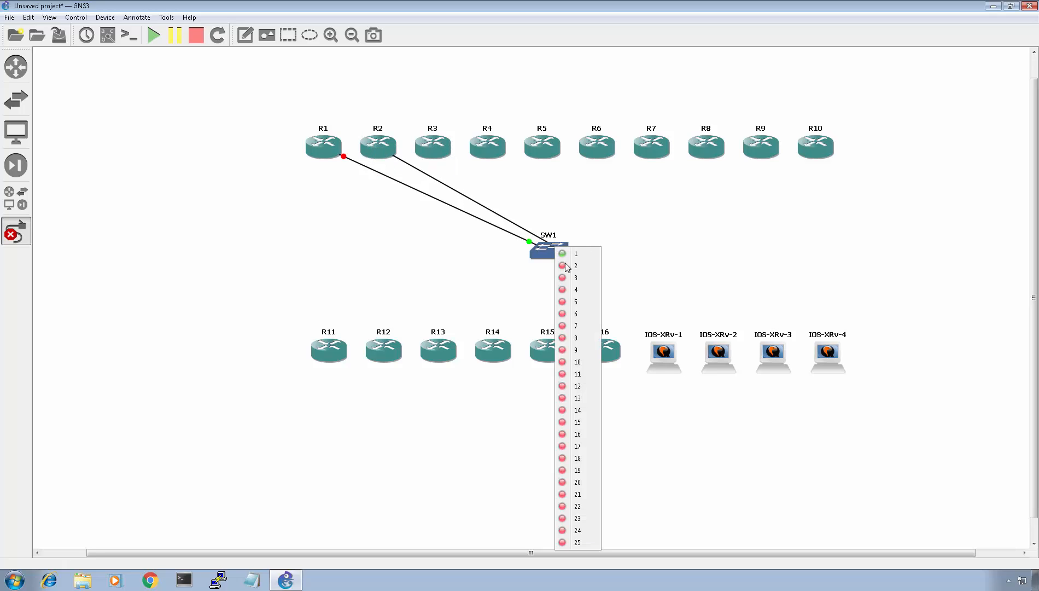
left_click(568, 268)
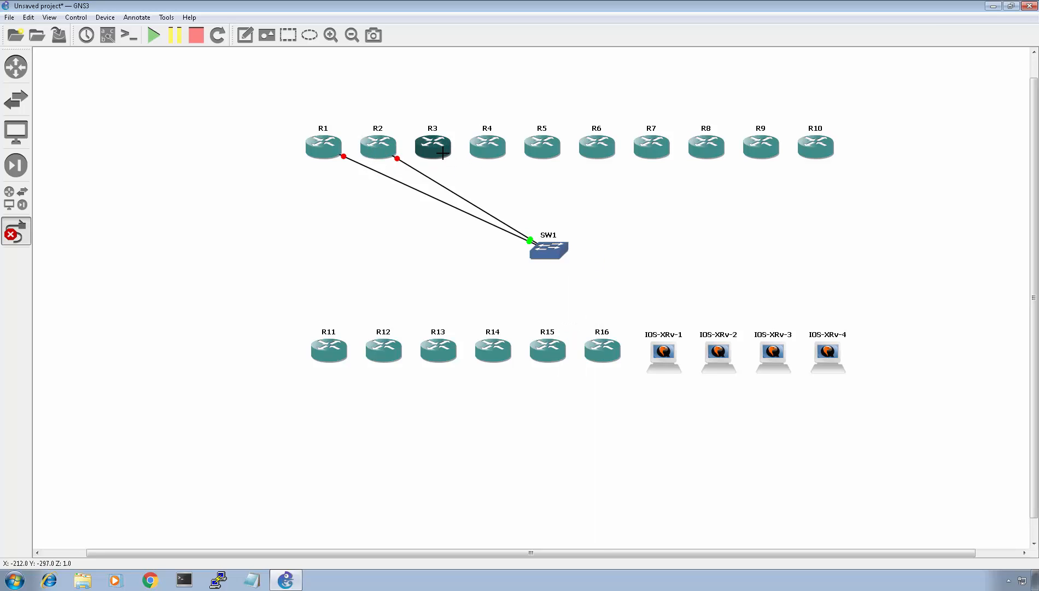
left_click(437, 149)
left_click(490, 173)
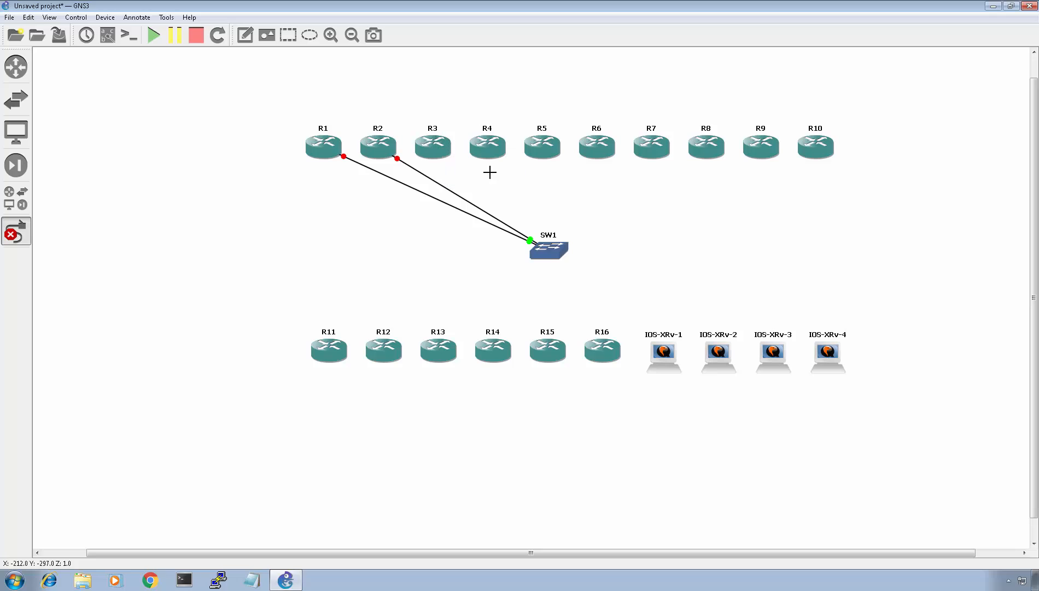
left_click(549, 250)
left_click(567, 281)
left_click(496, 155)
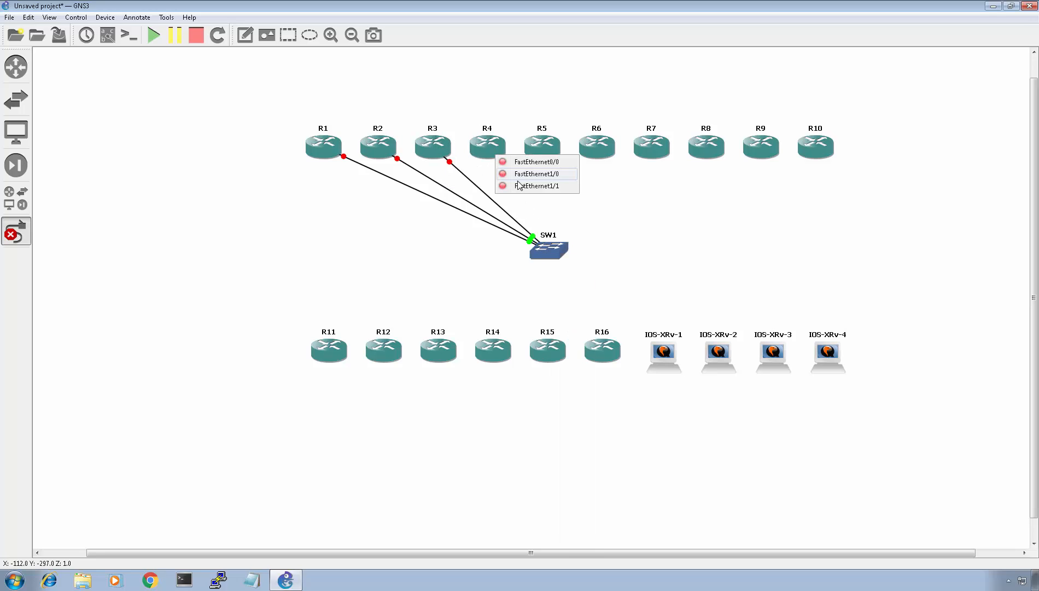
left_click(520, 174)
left_click(550, 250)
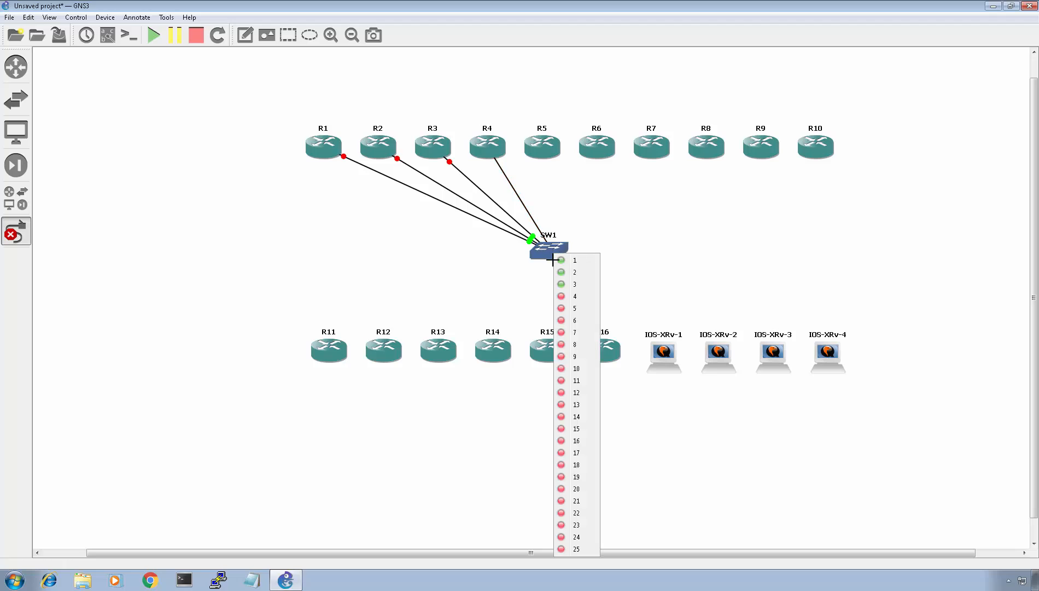
left_click(415, 255)
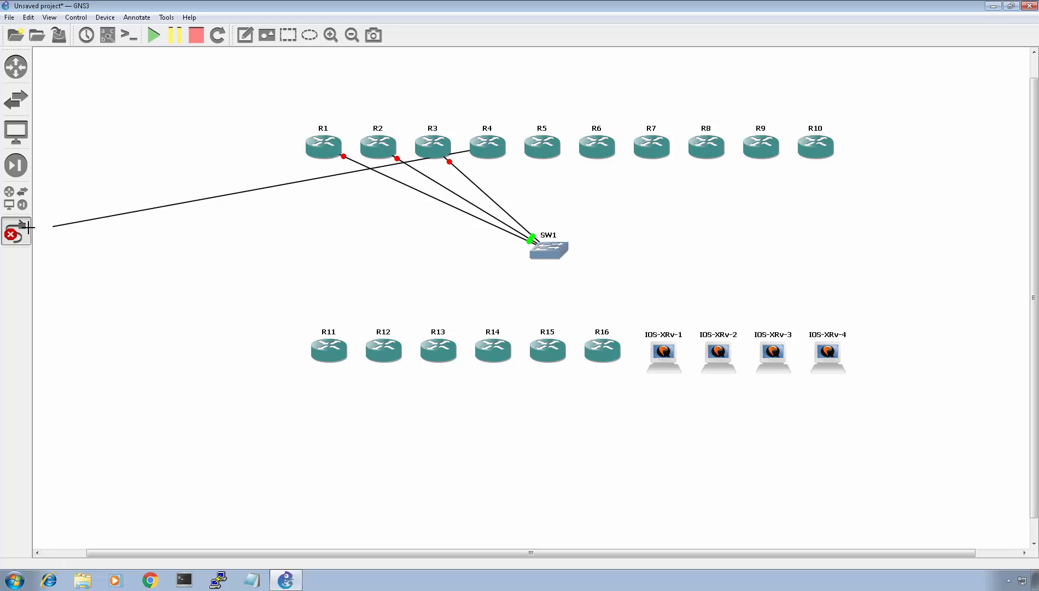
left_click(14, 236)
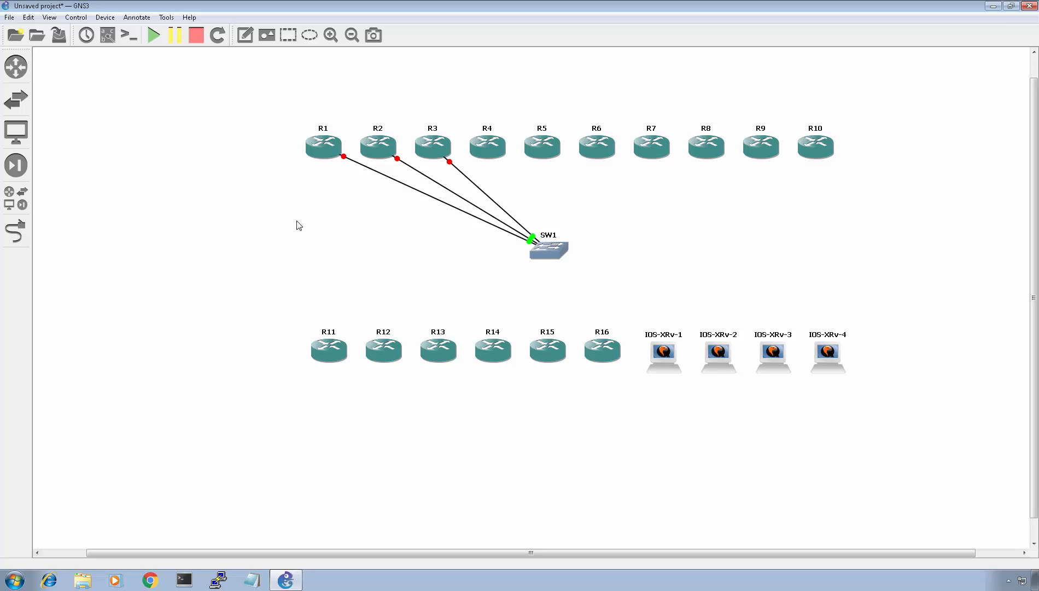
- Add a PA-2FE-TX adapter in slot 2 of R2's configuration and apply it
right_click(378, 143)
left_click(411, 150)
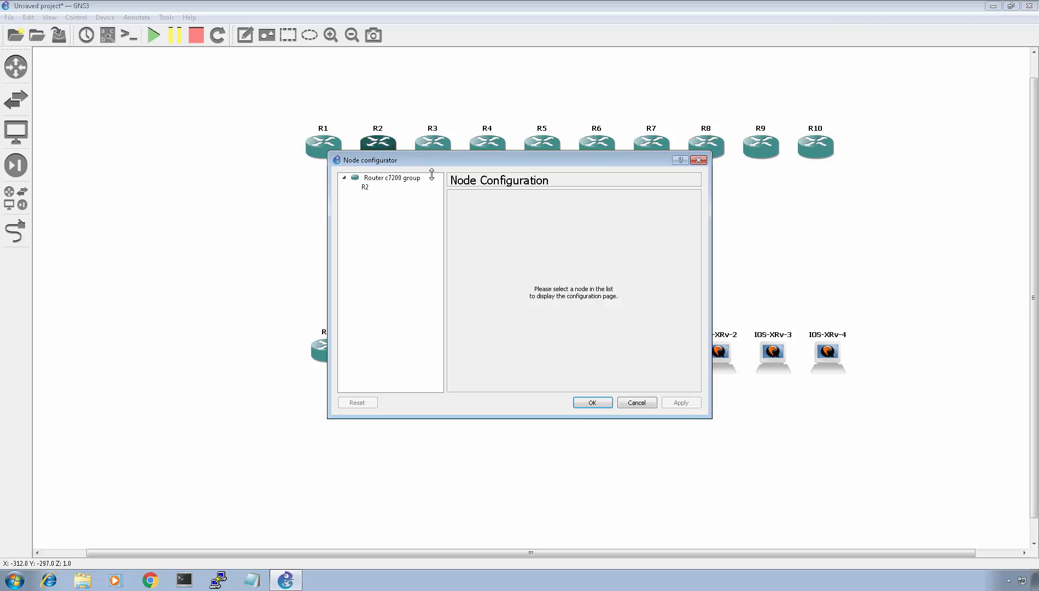
left_click(377, 187)
left_click(560, 202)
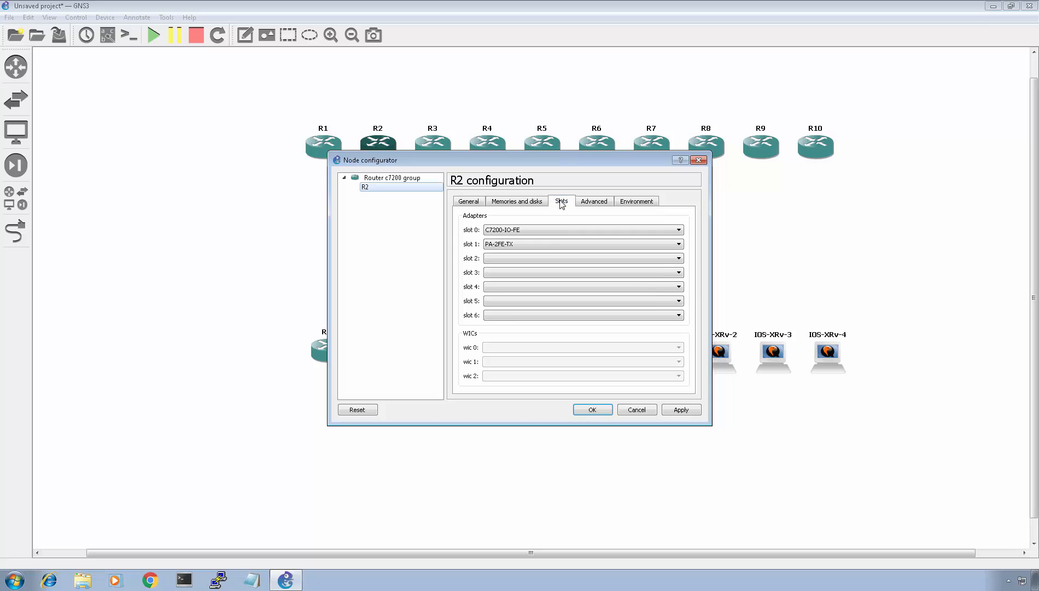
left_click(536, 260)
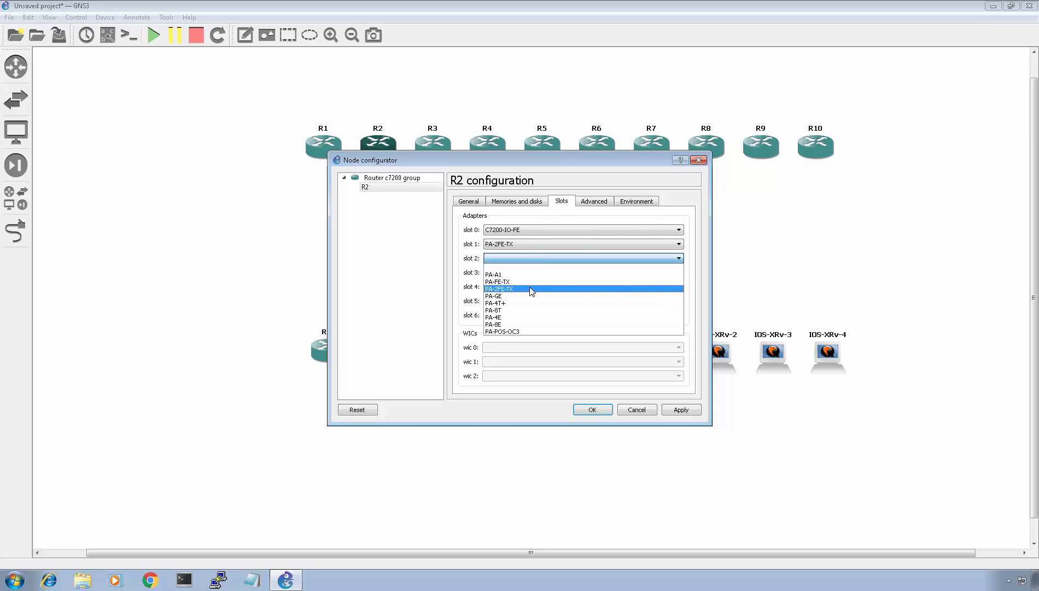
left_click(530, 287)
left_click(678, 410)
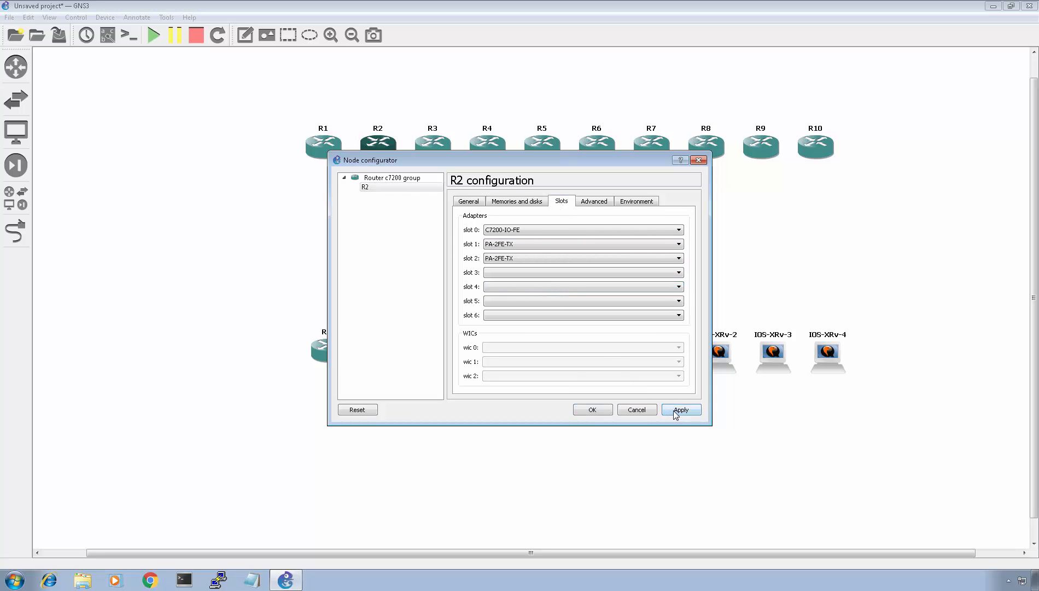
left_click(597, 409)
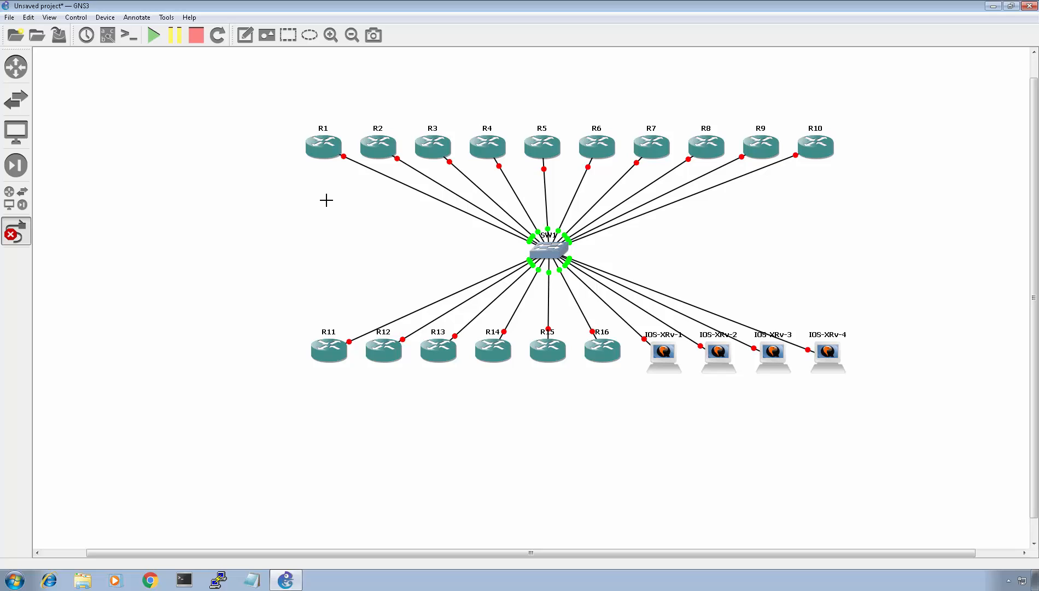
- Link R2 FastEthernet1/1 to R1 FastEthernet1/1, and R2 FastEthernet2/0 to R3
left_click(384, 156)
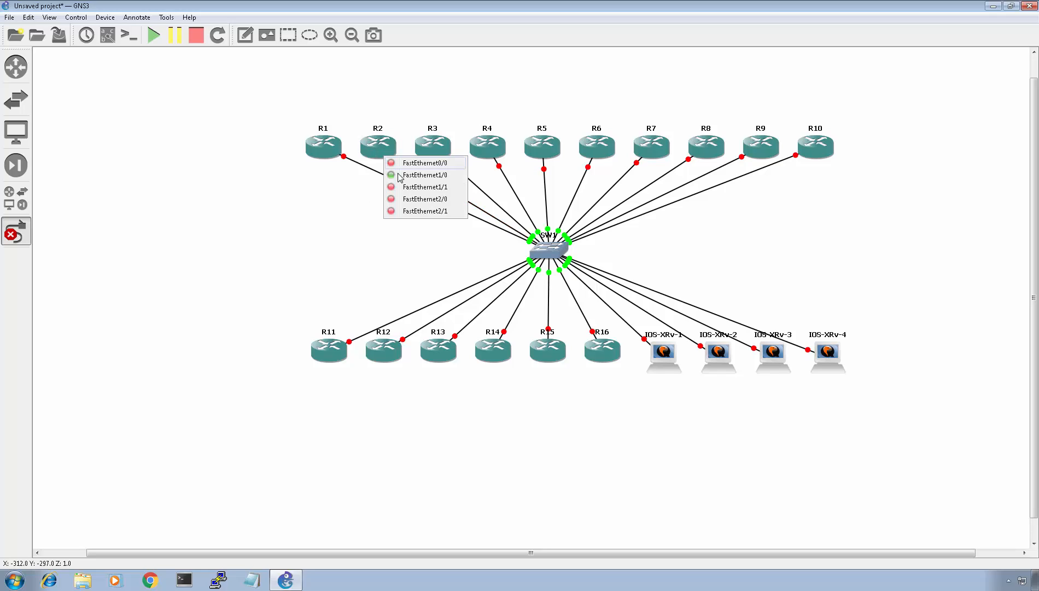
left_click(407, 188)
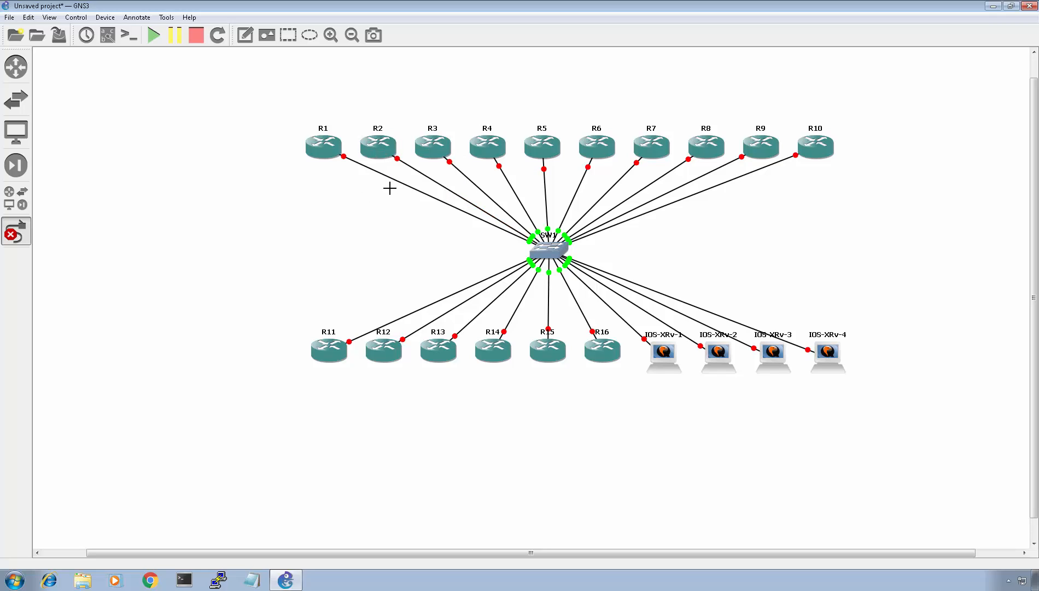
left_click(325, 148)
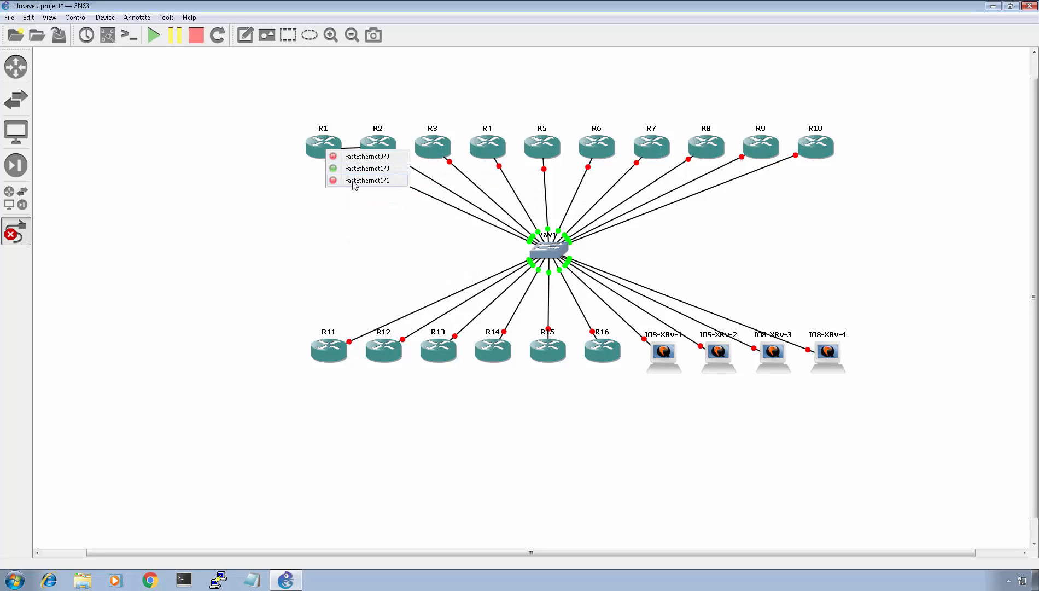
left_click(378, 169)
left_click(383, 152)
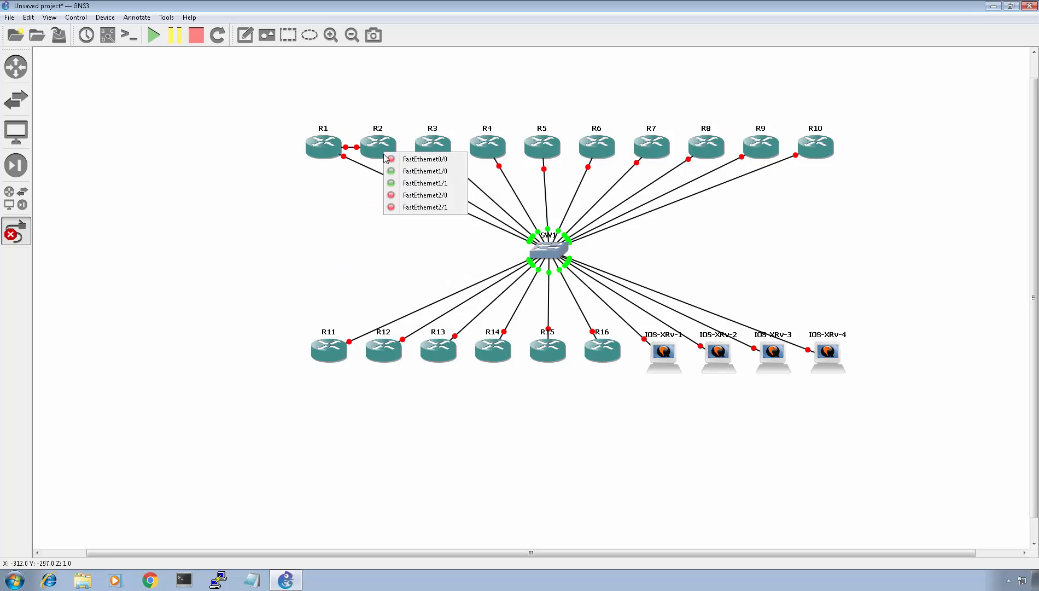
left_click(410, 196)
left_click(448, 151)
left_click(465, 182)
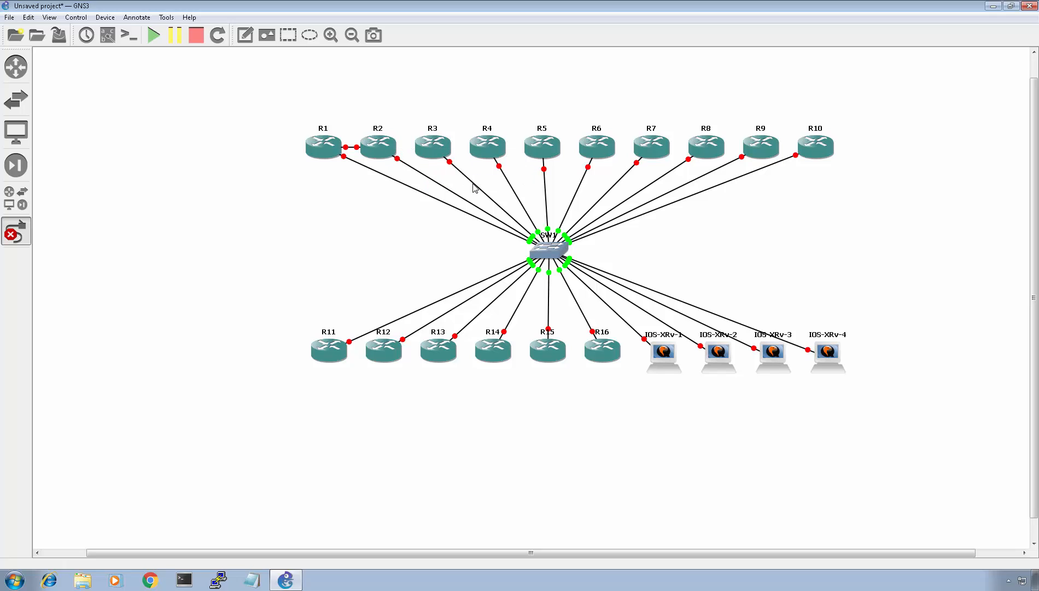
- Link R4 FastEthernet1/1 to R7, and R5 to R8
left_click(494, 150)
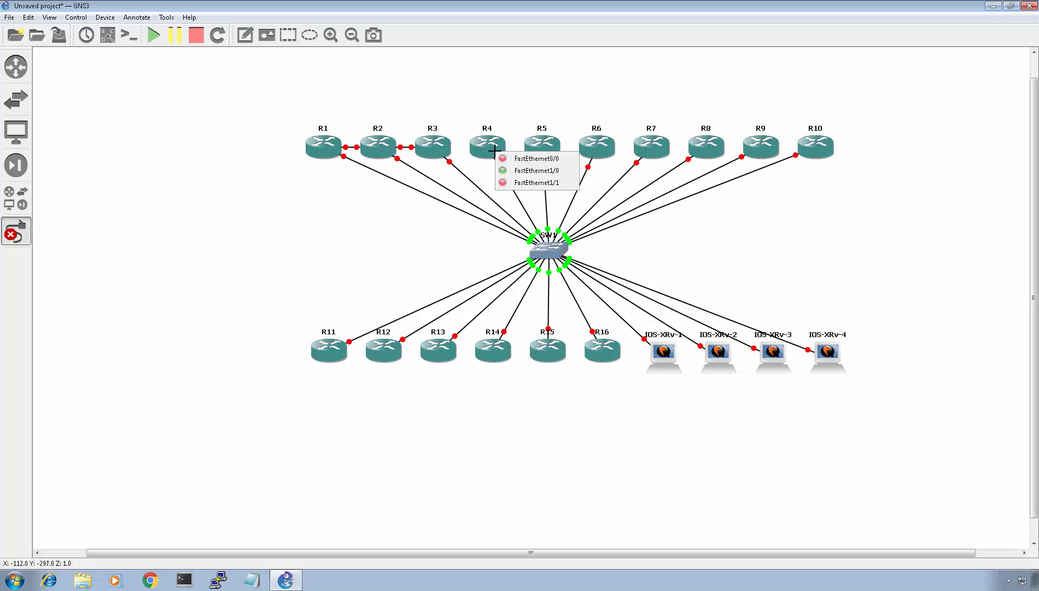
left_click(517, 183)
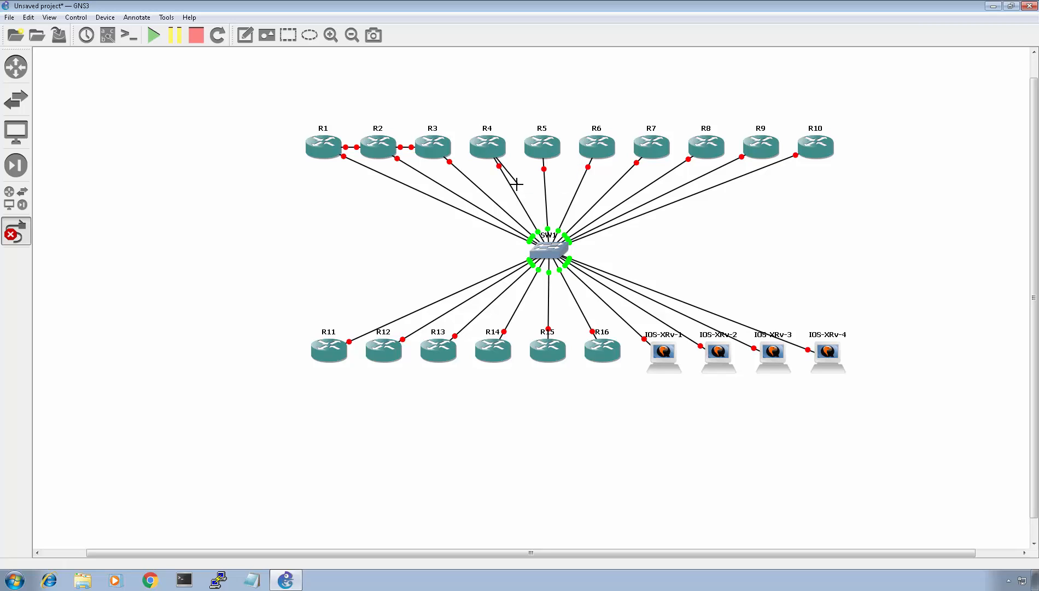
left_click(646, 149)
left_click(669, 182)
left_click(551, 150)
left_click(573, 186)
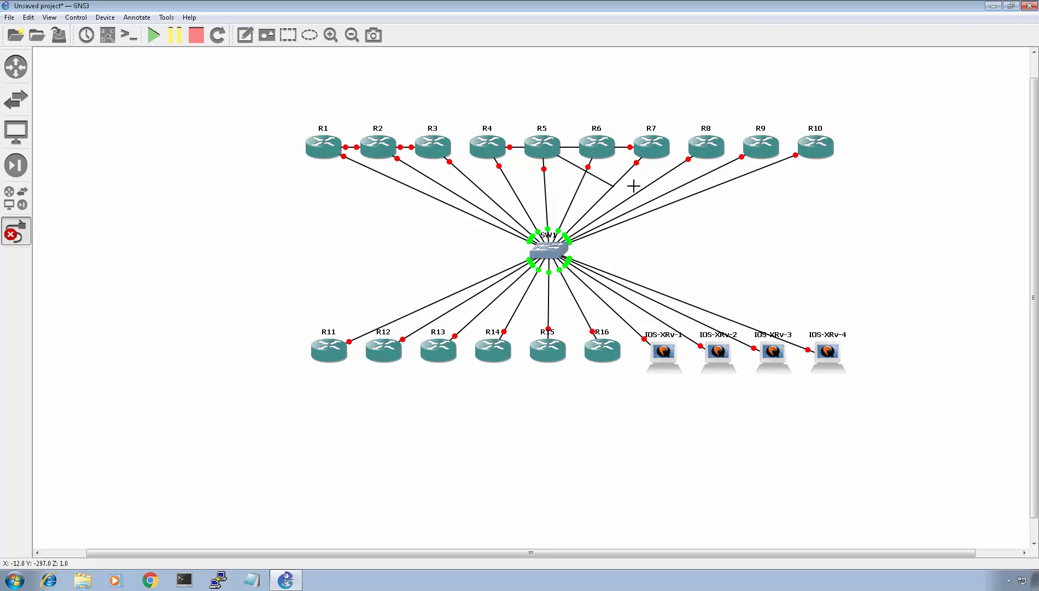
left_click(711, 148)
left_click(726, 179)
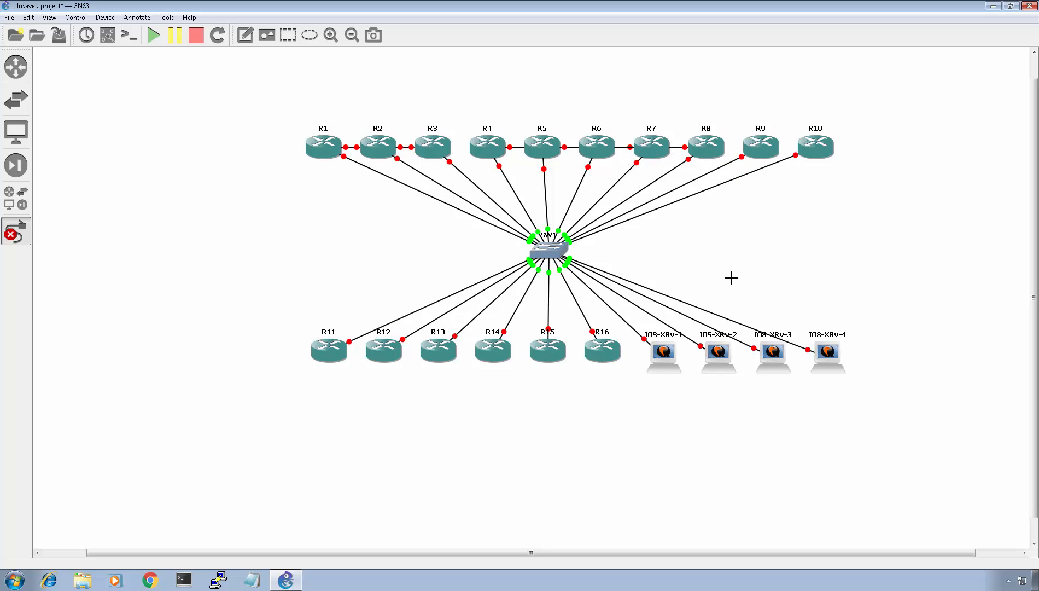
- Link IOS-XRv-1 Ethernet2 to IOS-XRv-2 Ethernet2 and leave the link tool
left_click(663, 357)
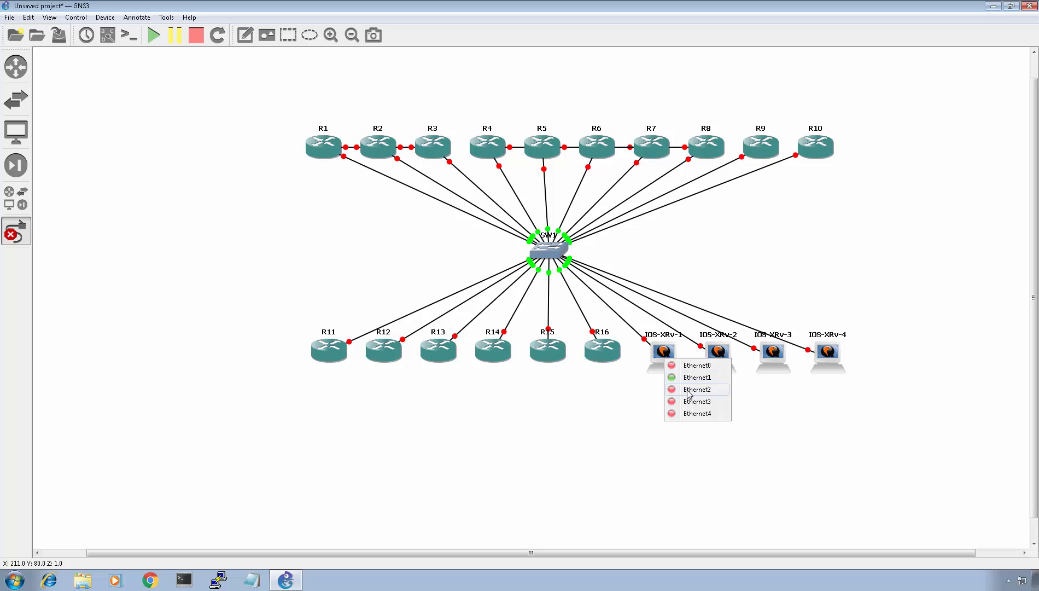
left_click(688, 391)
left_click(717, 363)
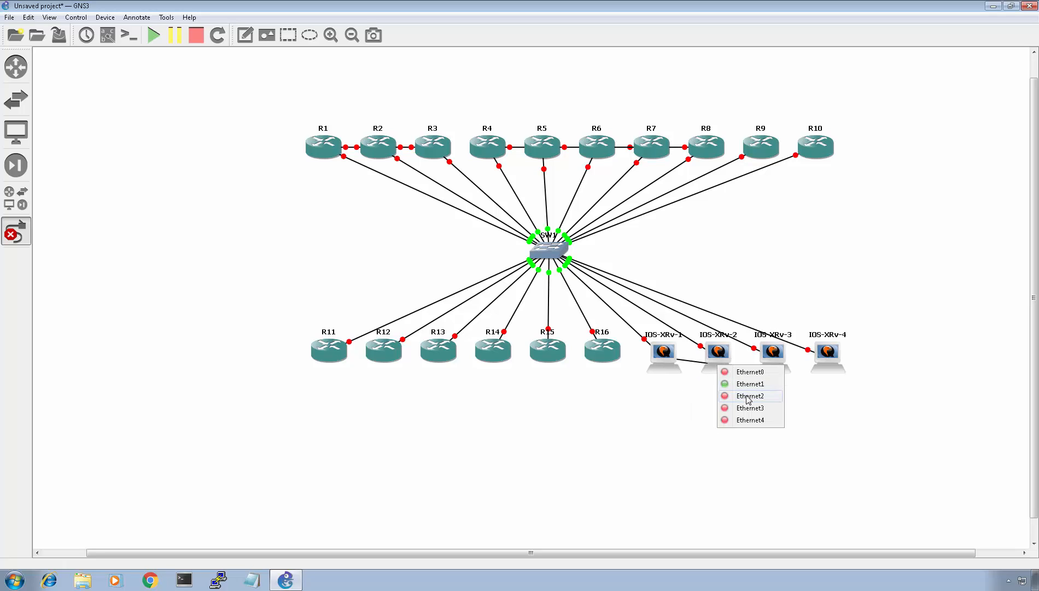
left_click(748, 396)
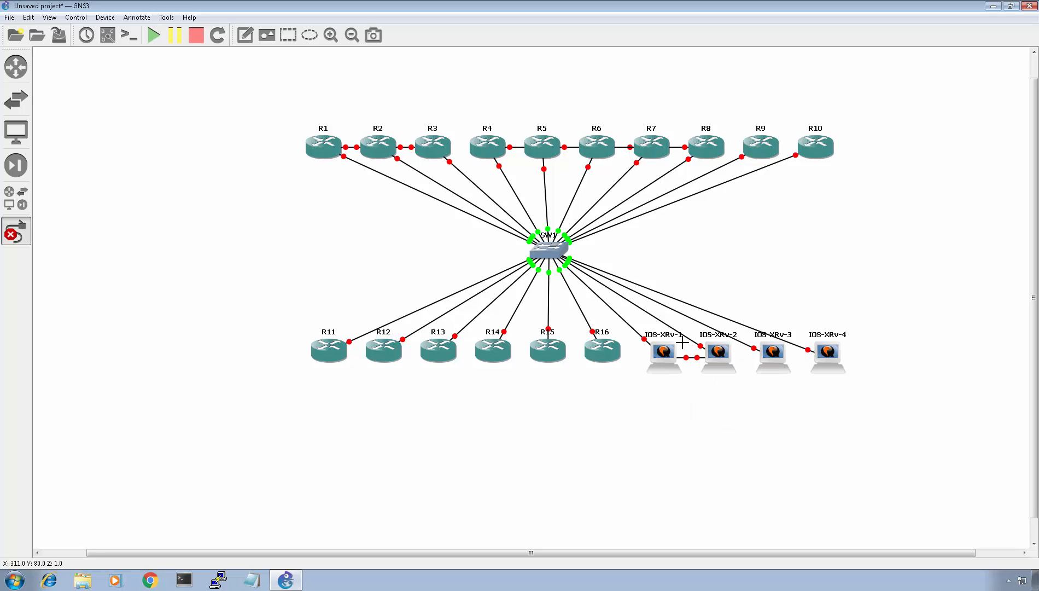
left_click(12, 233)
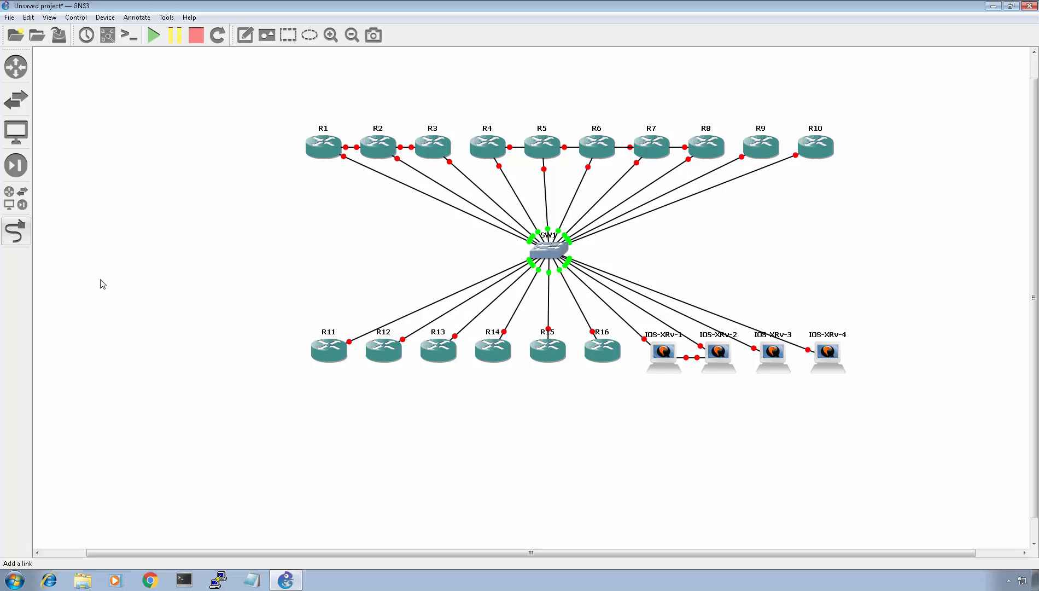
- Raise R5, R2 and R3 slightly above the top router row and start all devices
left_click_drag(535, 147, 544, 97)
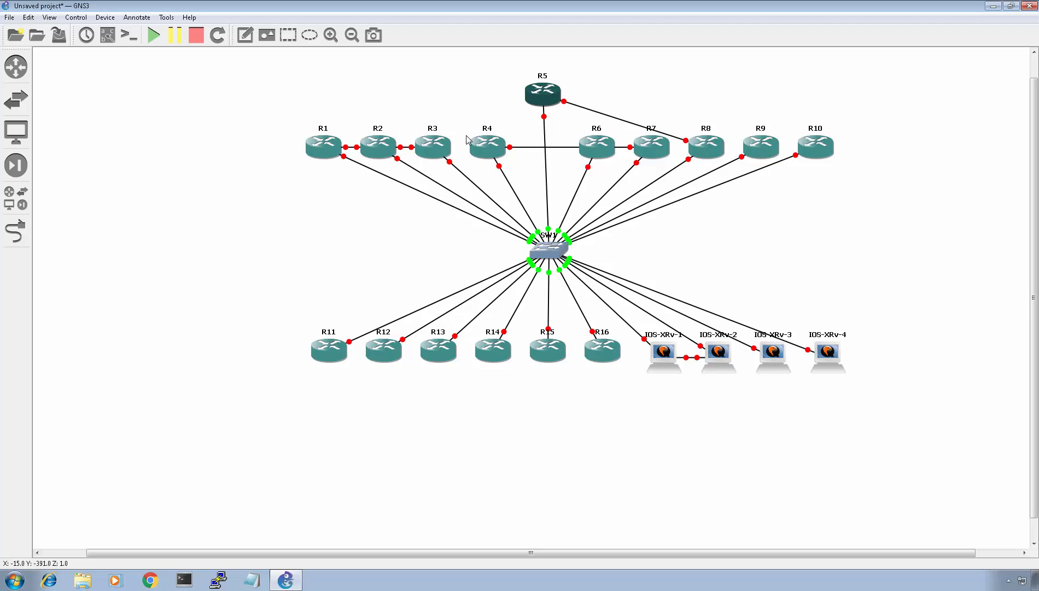
left_click_drag(380, 149, 374, 123)
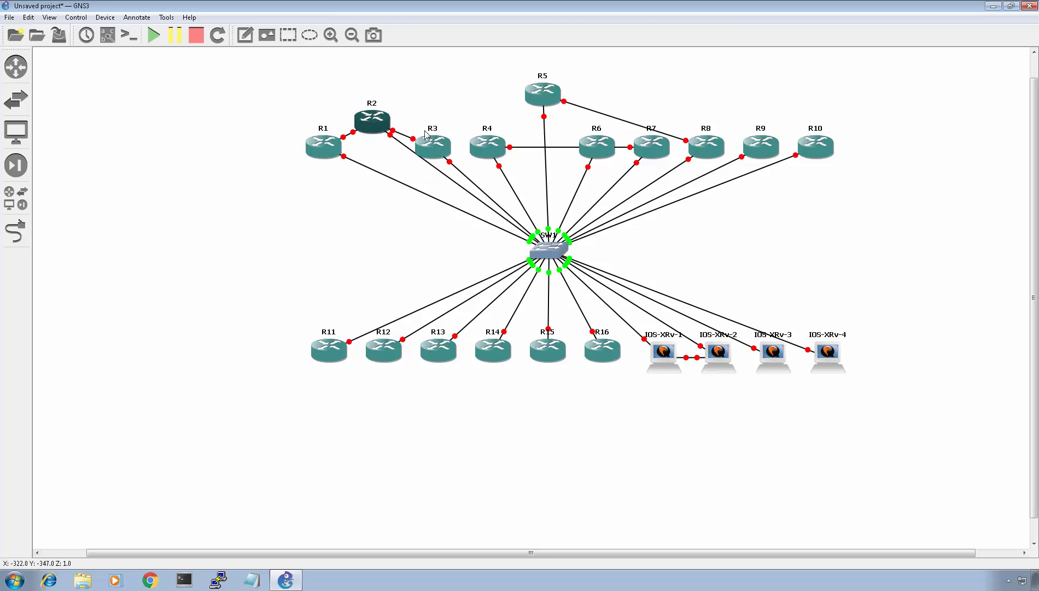
left_click_drag(448, 140, 446, 116)
left_click(368, 240)
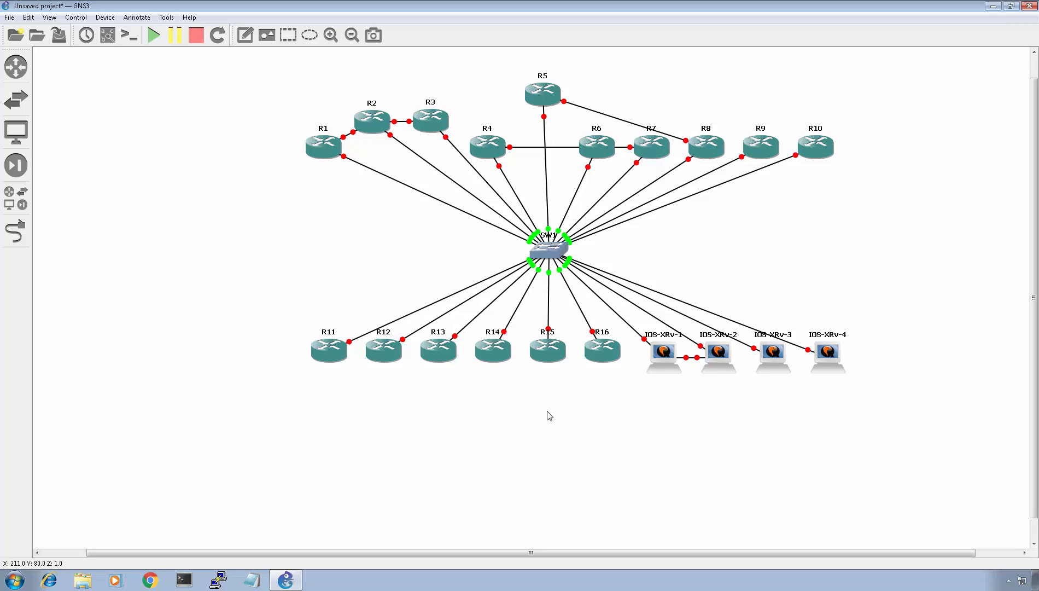
left_click(153, 36)
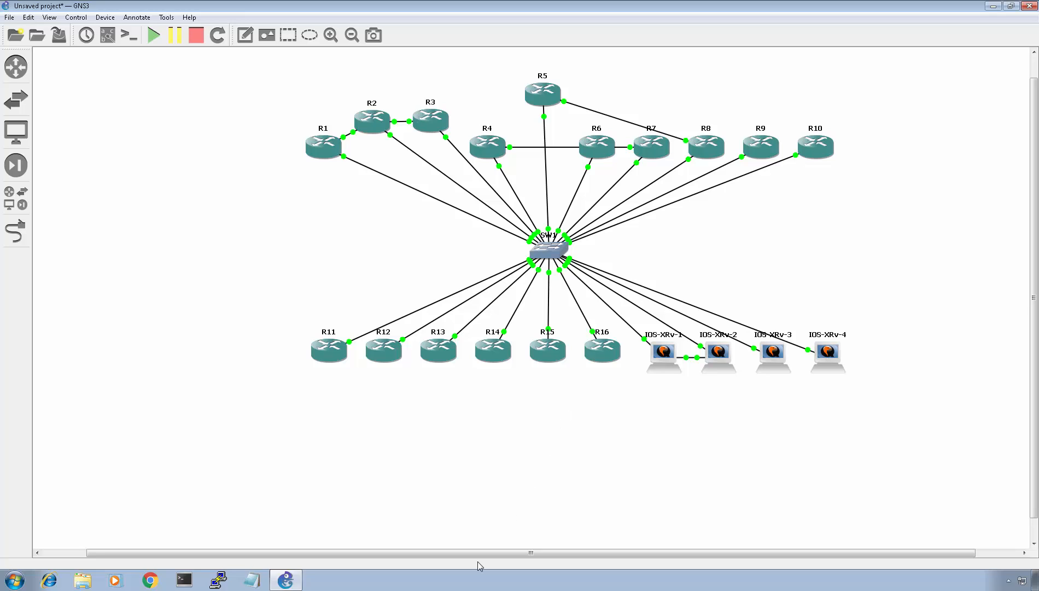
- Switch to Windows and open System properties from the Computer window to examine the host hardware
right_click(460, 579)
left_click(389, 536)
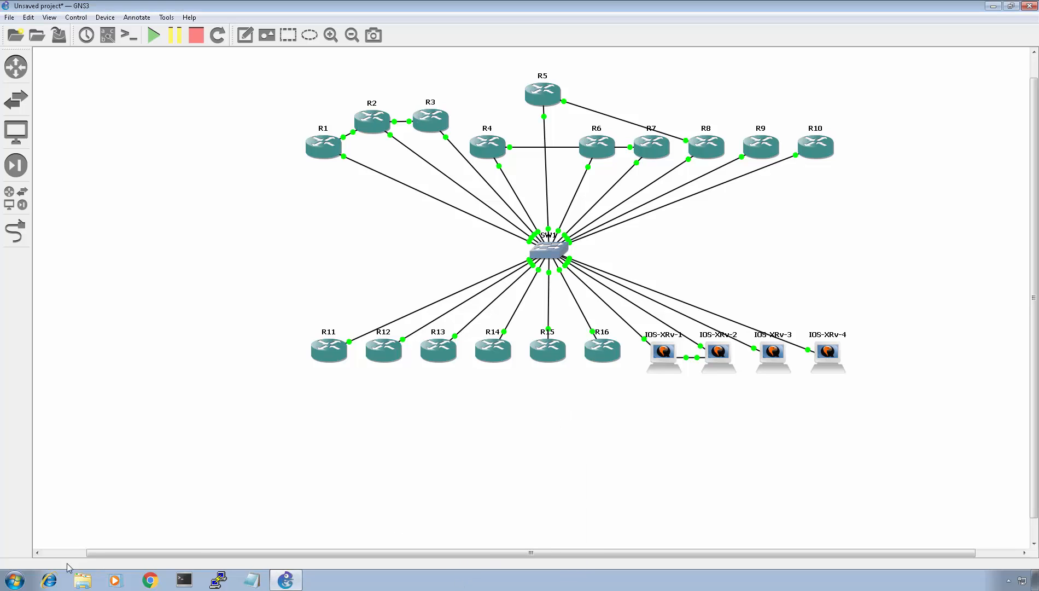
left_click(15, 579)
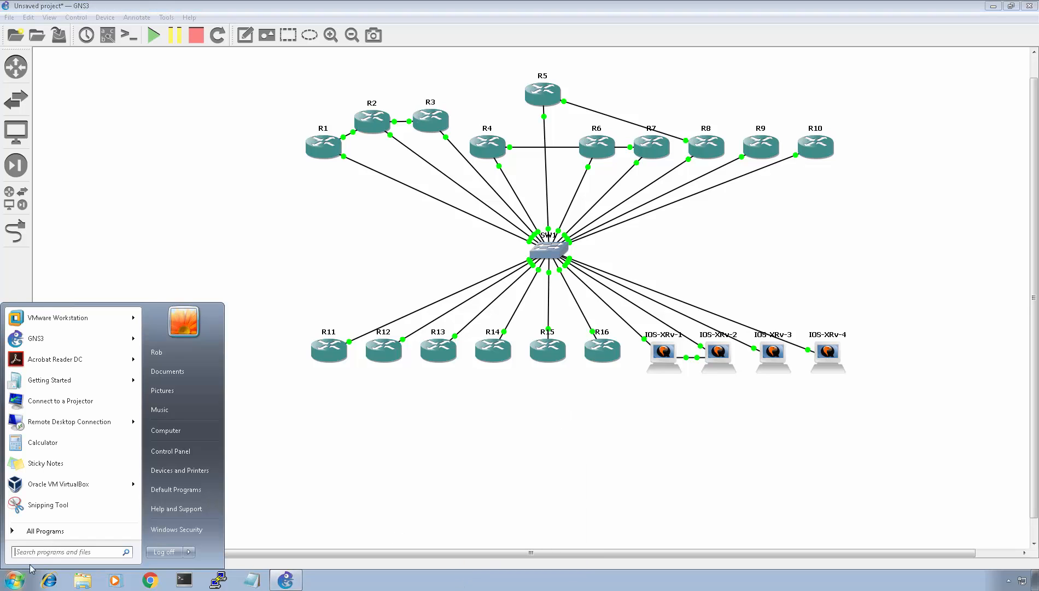
left_click(179, 435)
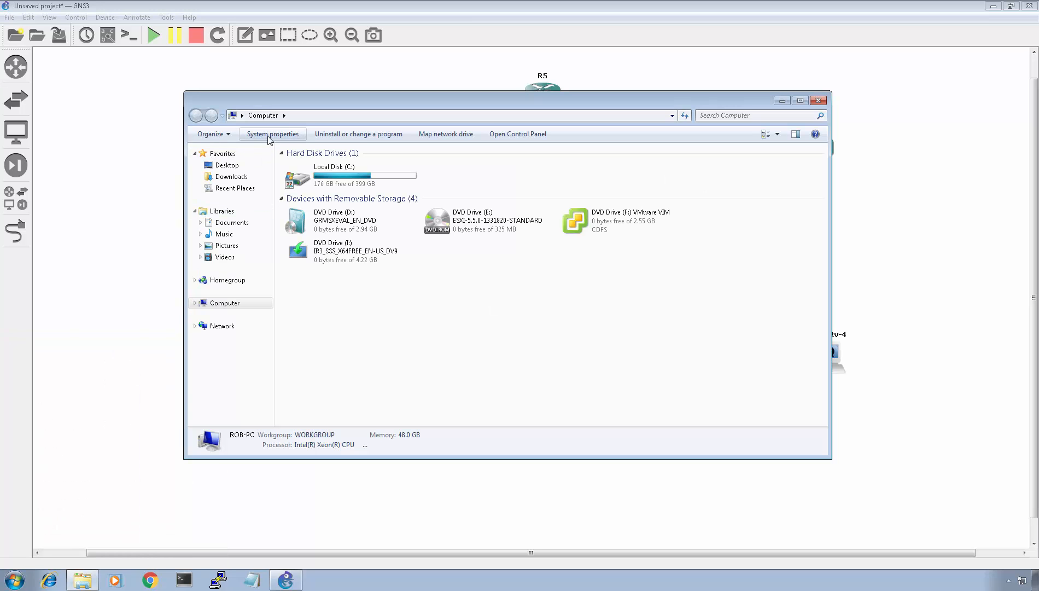
left_click(270, 134)
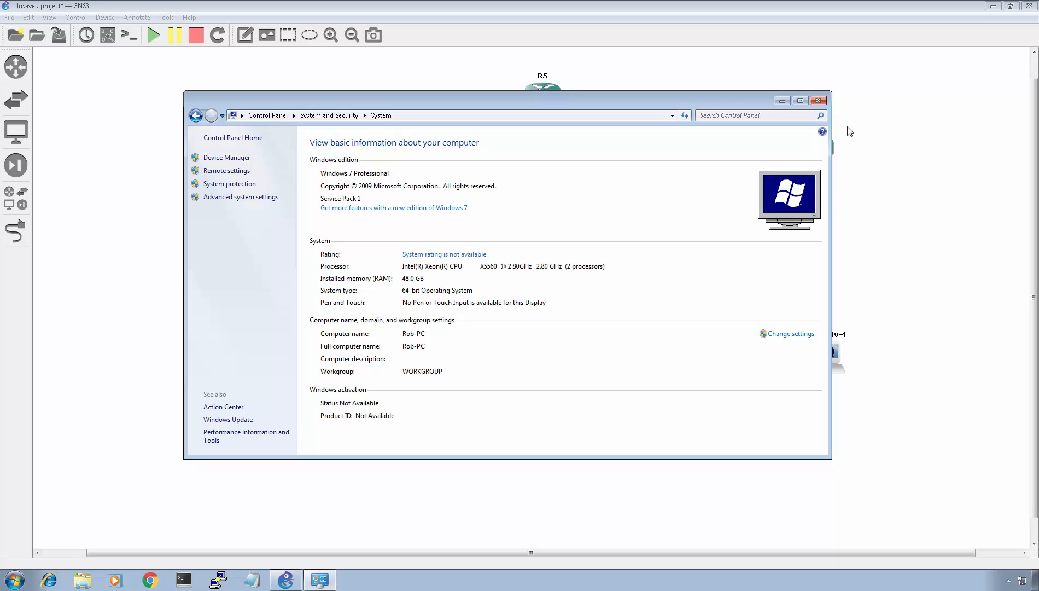
- Close the System window and check the host's CPU usage in Task Manager, then close it
left_click(819, 100)
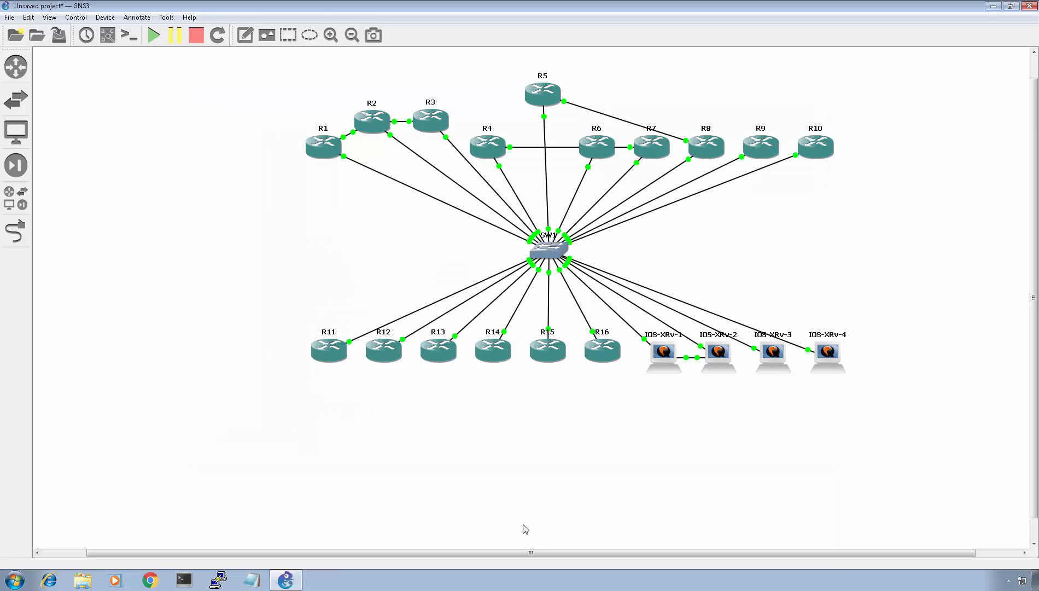
right_click(400, 586)
left_click(432, 554)
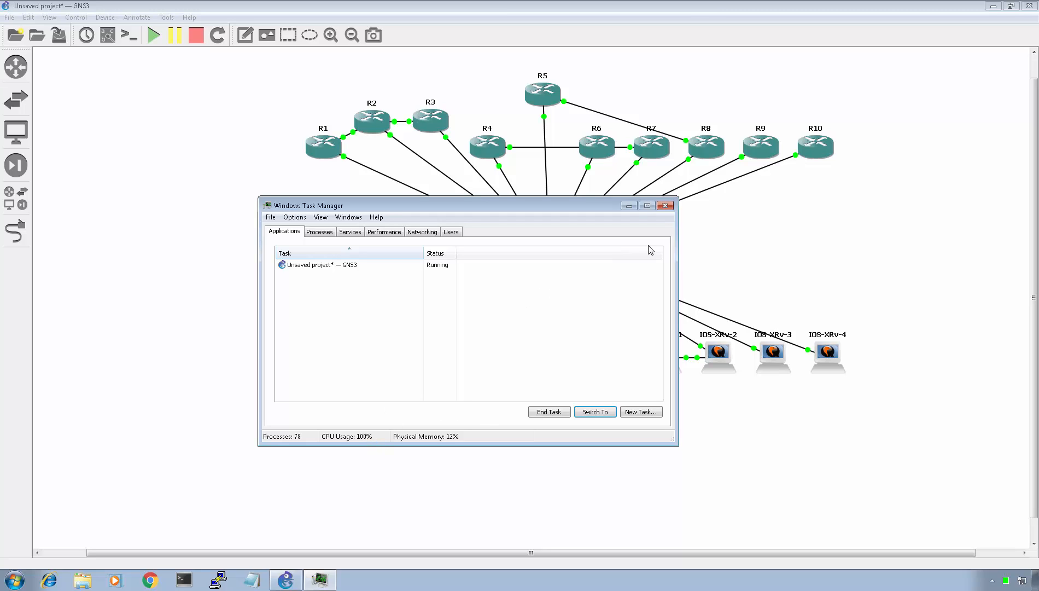
left_click(665, 205)
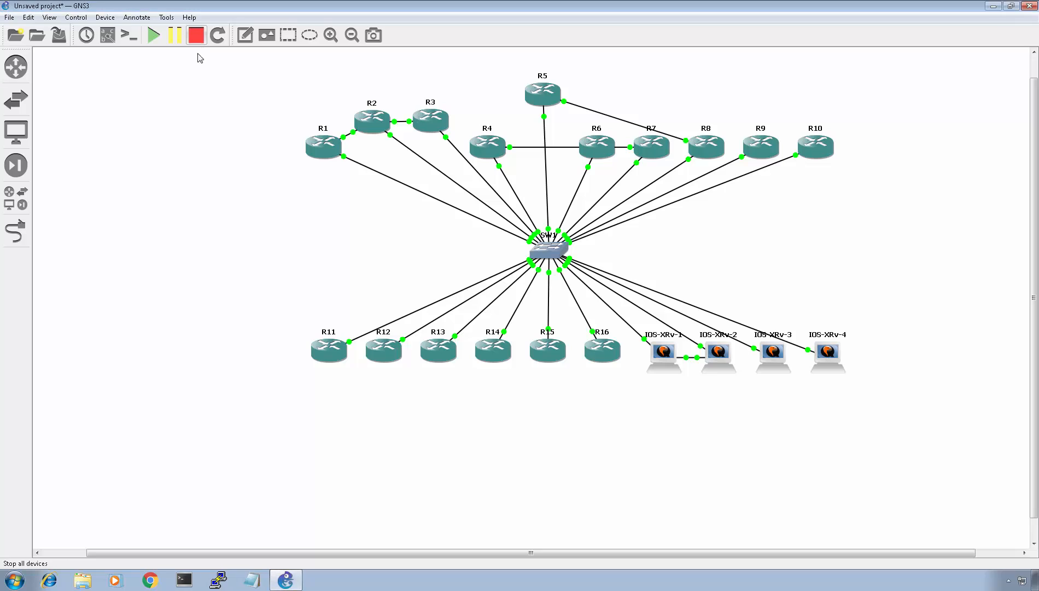
- Stop all devices, then start only R1
left_click(197, 36)
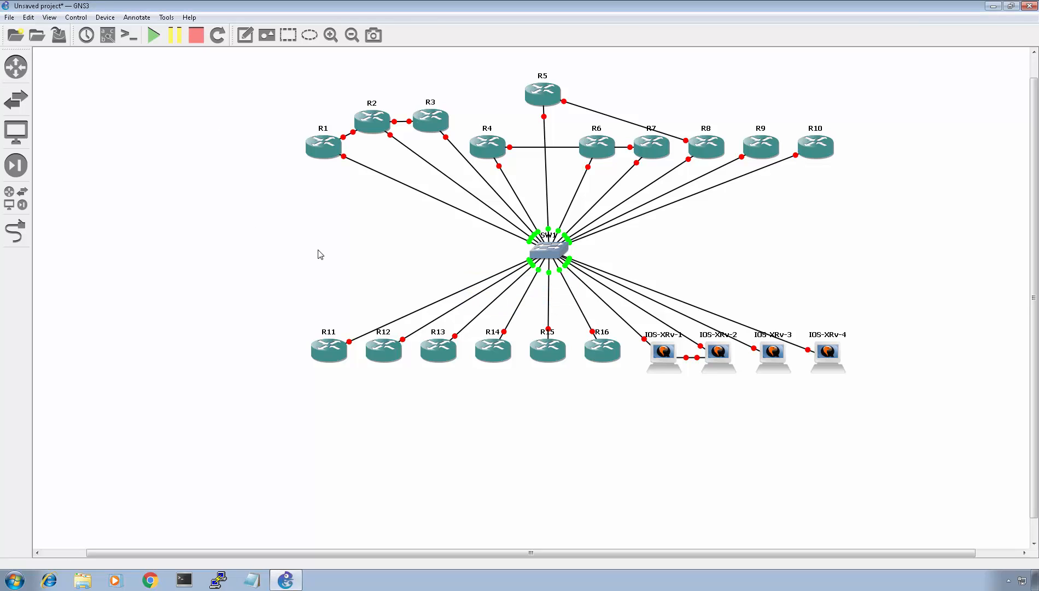
right_click(327, 149)
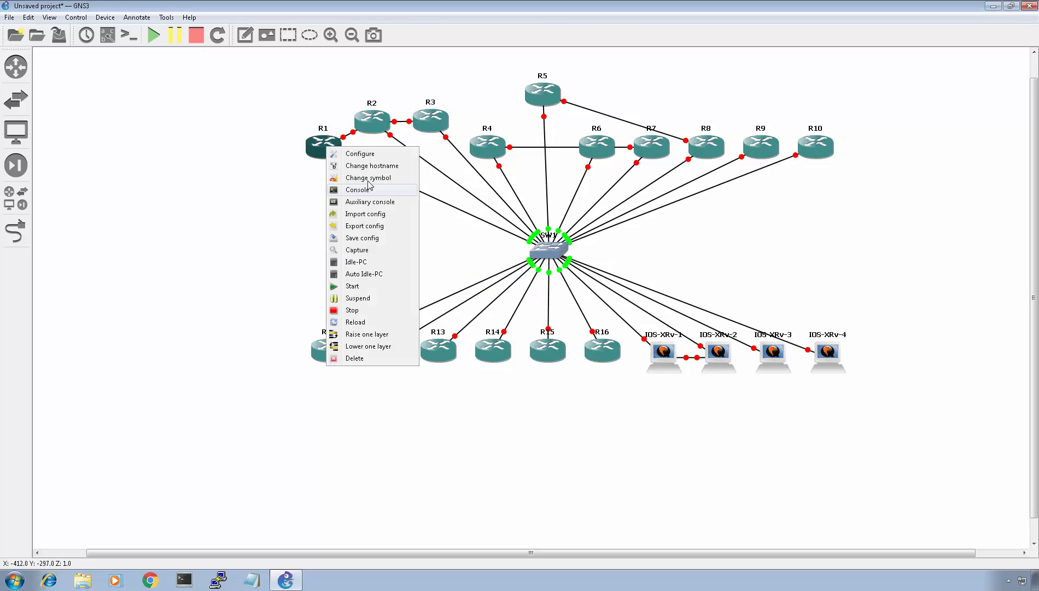
left_click(350, 285)
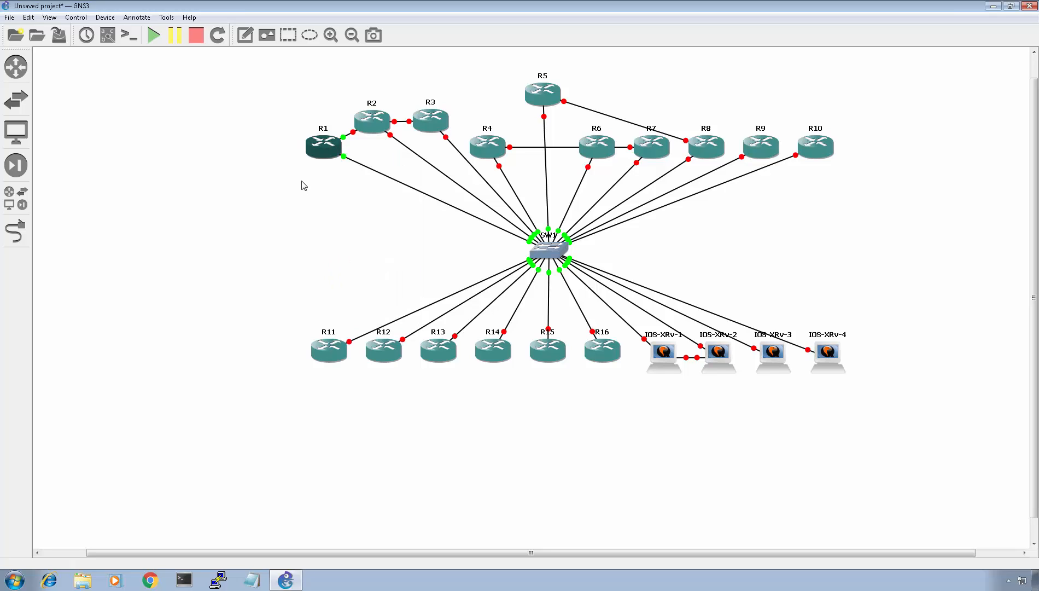
right_click(325, 143)
left_click(294, 179)
mouse_move(330, 147)
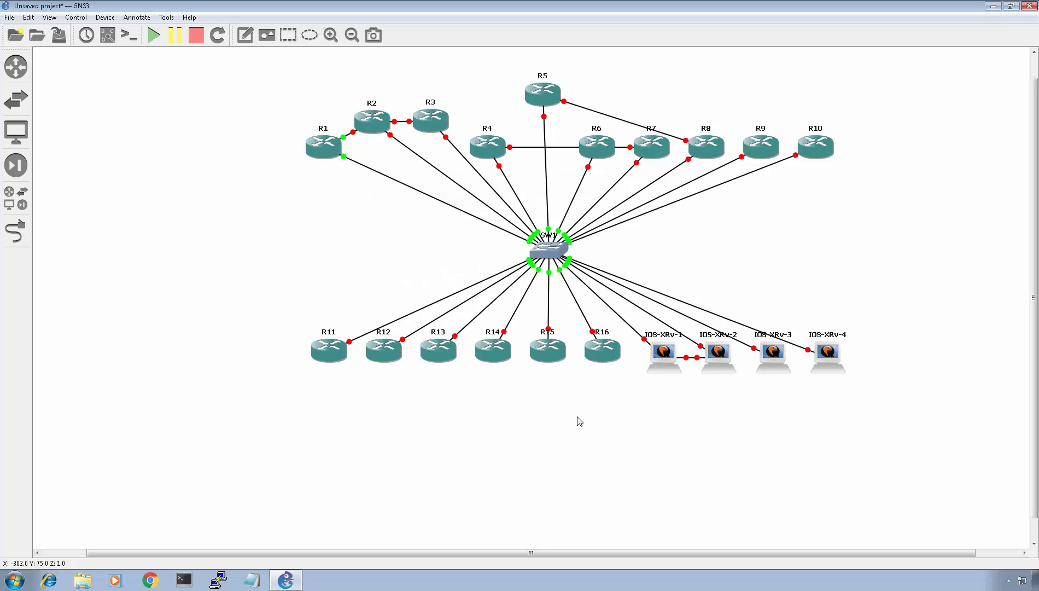
- Start IOS-XRv-1 and open its console window, moving it lower on the screen
right_click(672, 358)
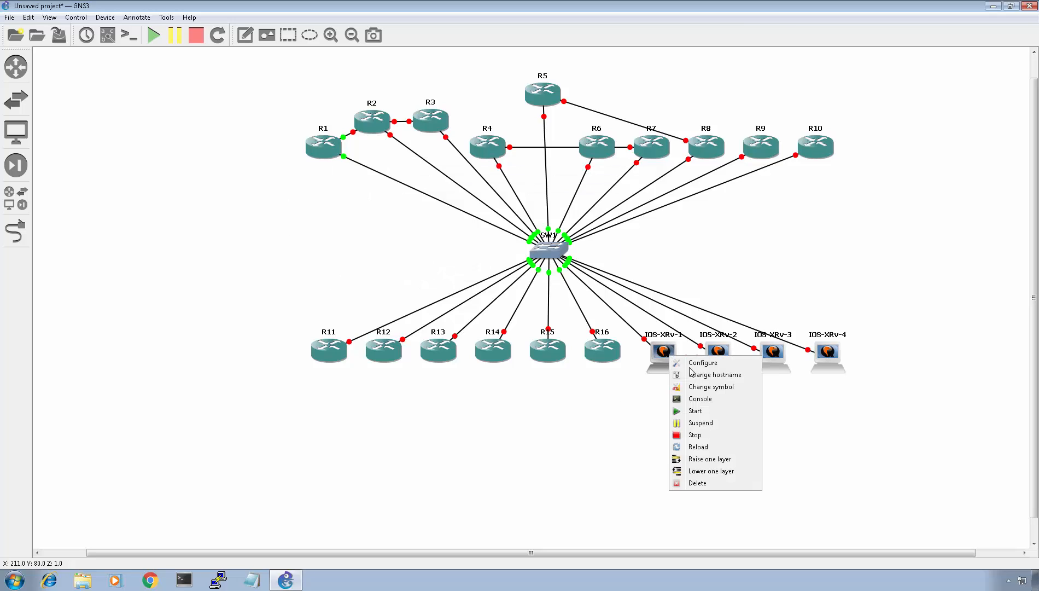
left_click(695, 411)
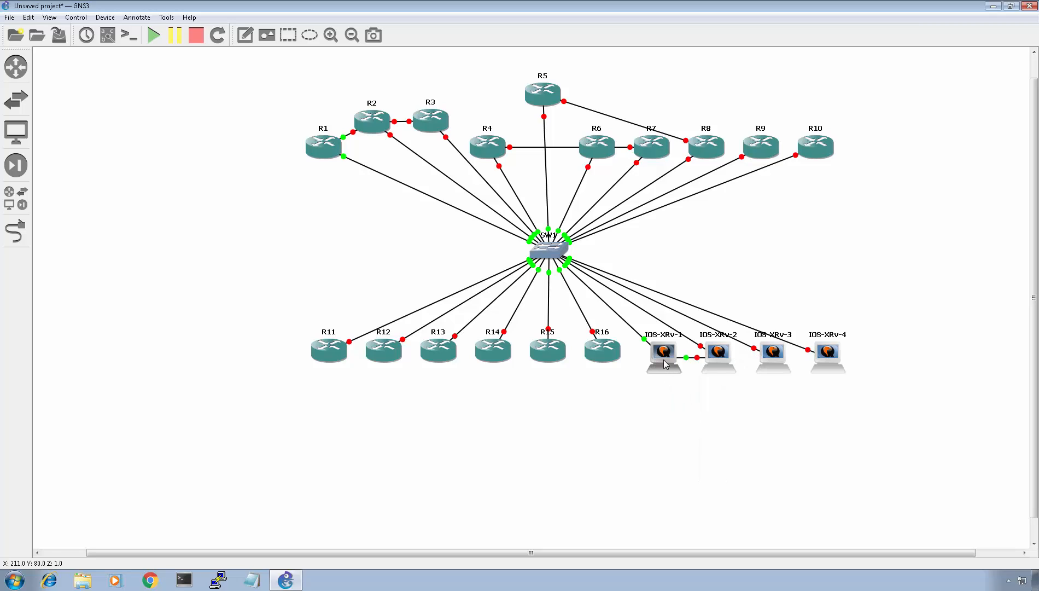
right_click(666, 364)
left_click(702, 406)
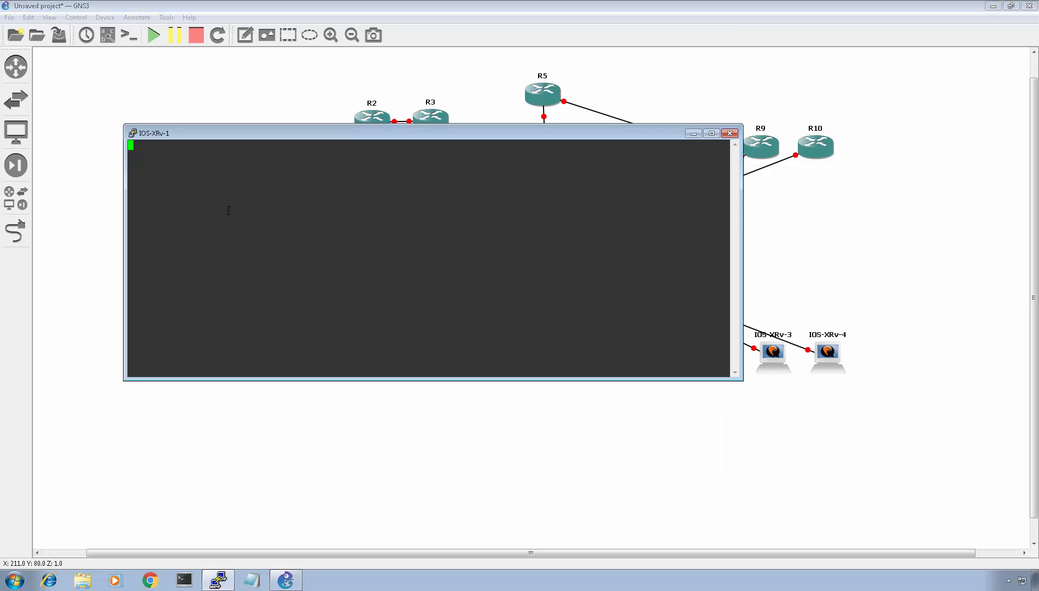
left_click_drag(318, 140, 272, 296)
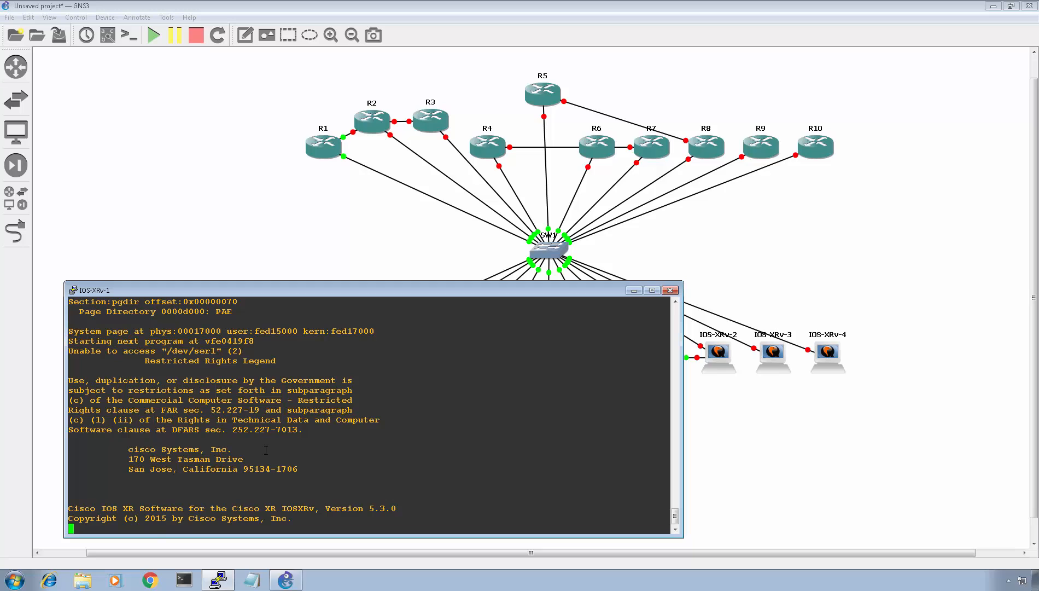
- Check the host's CPU usage again in Task Manager and close it
right_click(430, 584)
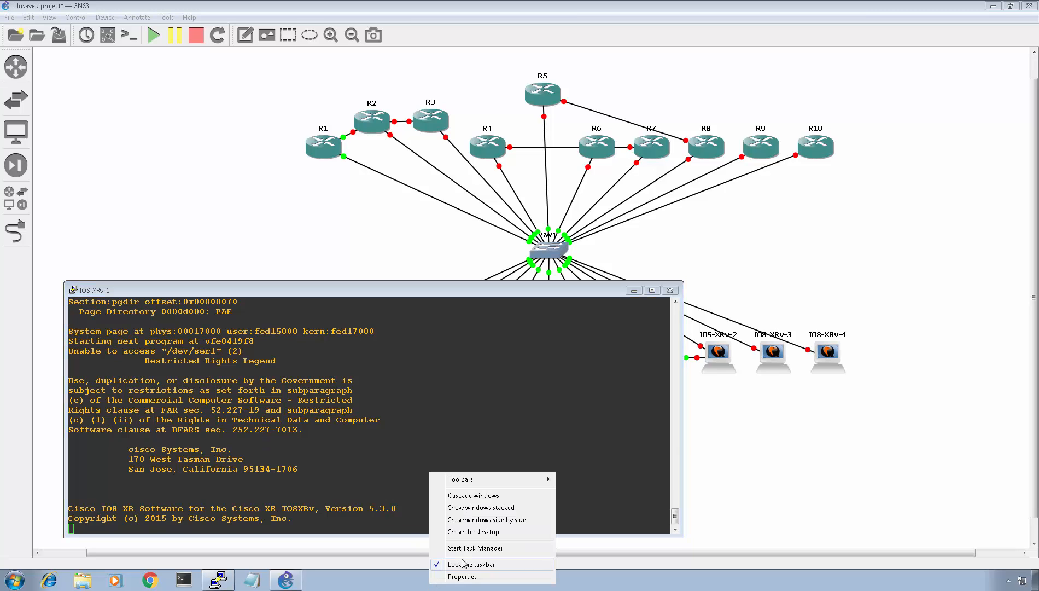
left_click(469, 549)
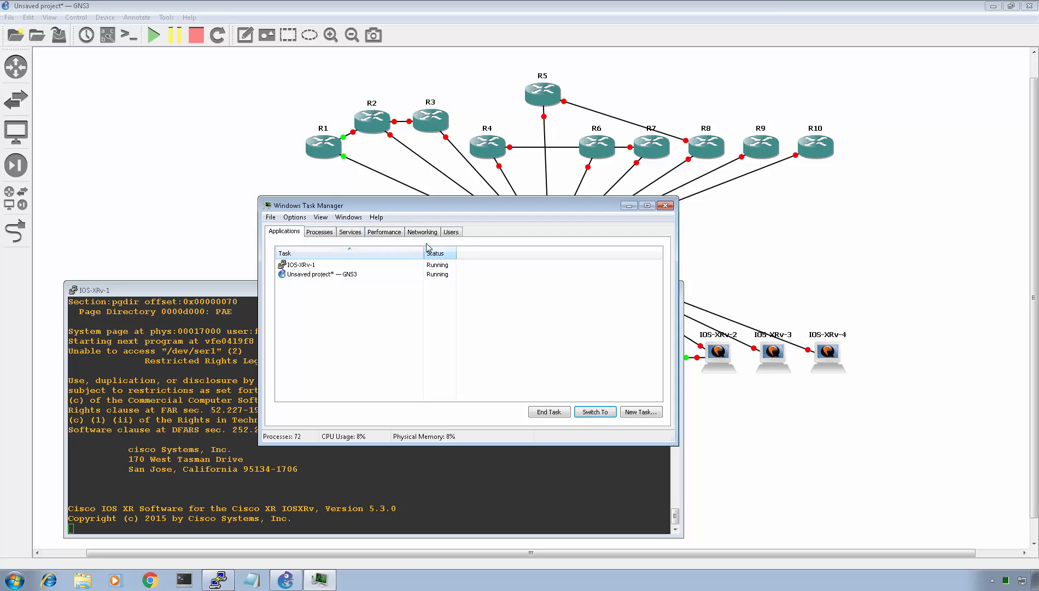
left_click(666, 205)
left_click(691, 323)
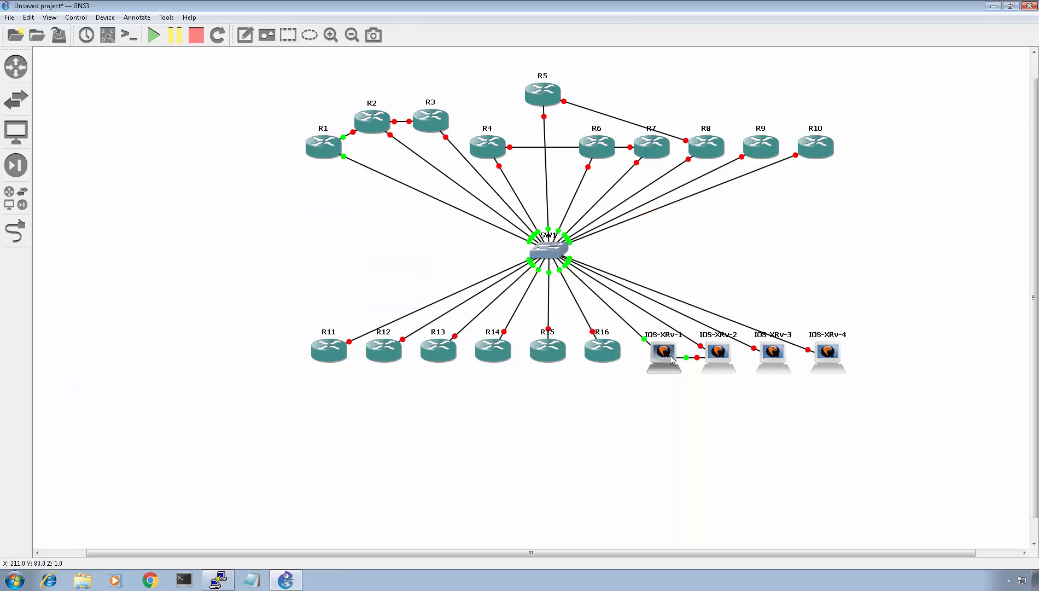
mouse_move(672, 359)
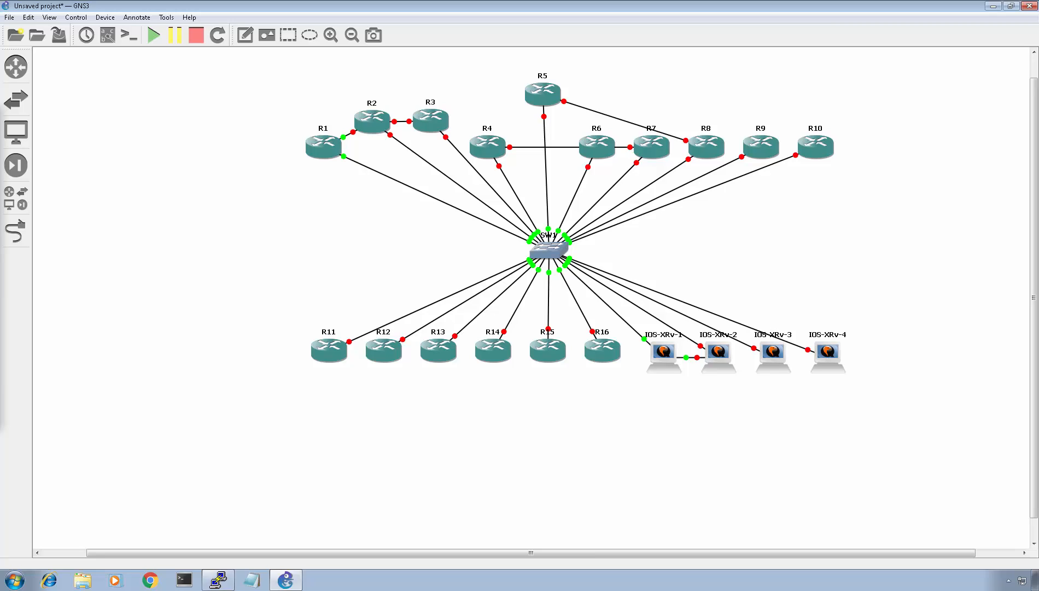
- In SuperPuTTY, edit the XR1 session under ESXi > Service Provider to host 192.168.1.100 and port 2017, and save
left_click_drag(5, 189, 545, 110)
left_click_drag(753, 175, 756, 205)
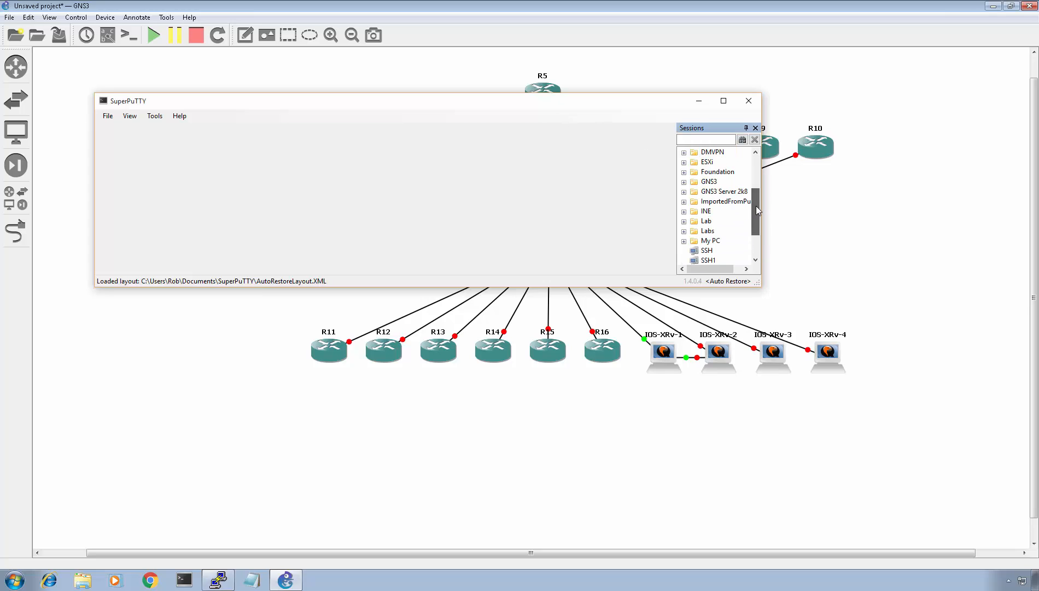
left_click(684, 162)
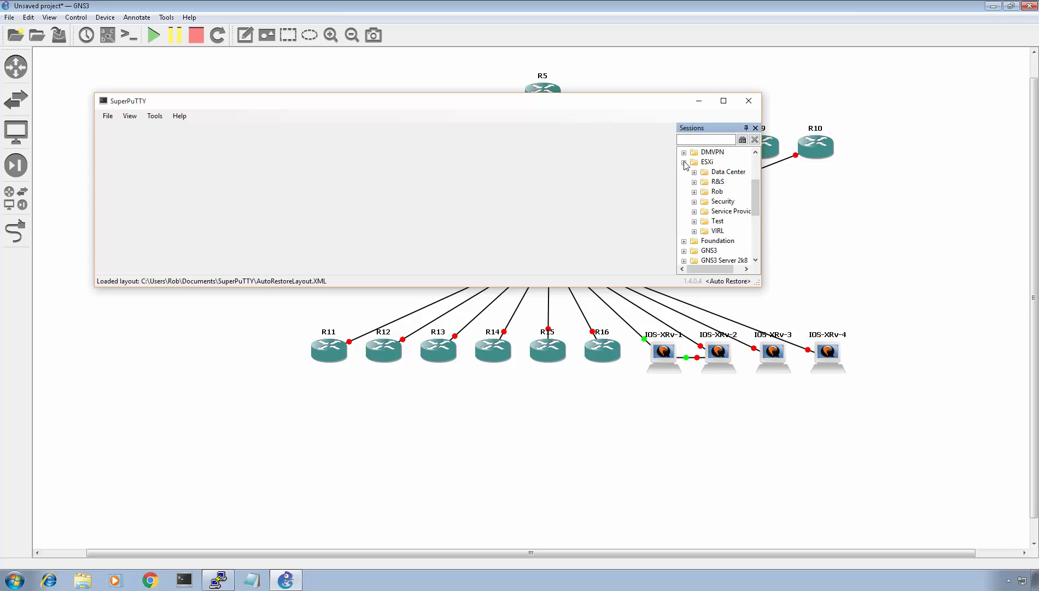
left_click(694, 211)
left_click_drag(756, 202, 755, 229)
left_click(728, 172)
right_click(728, 173)
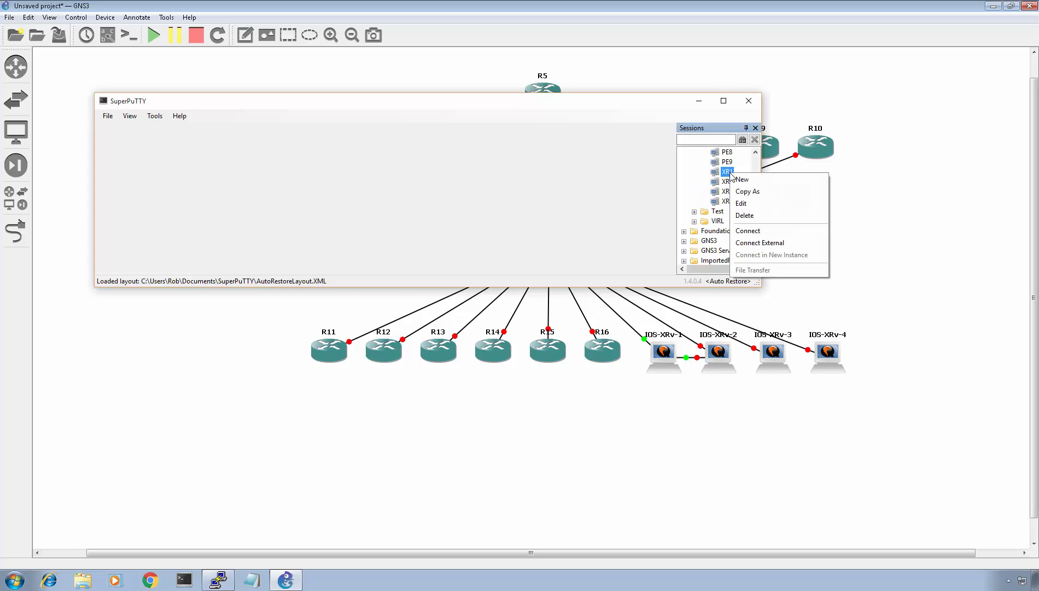
left_click(741, 204)
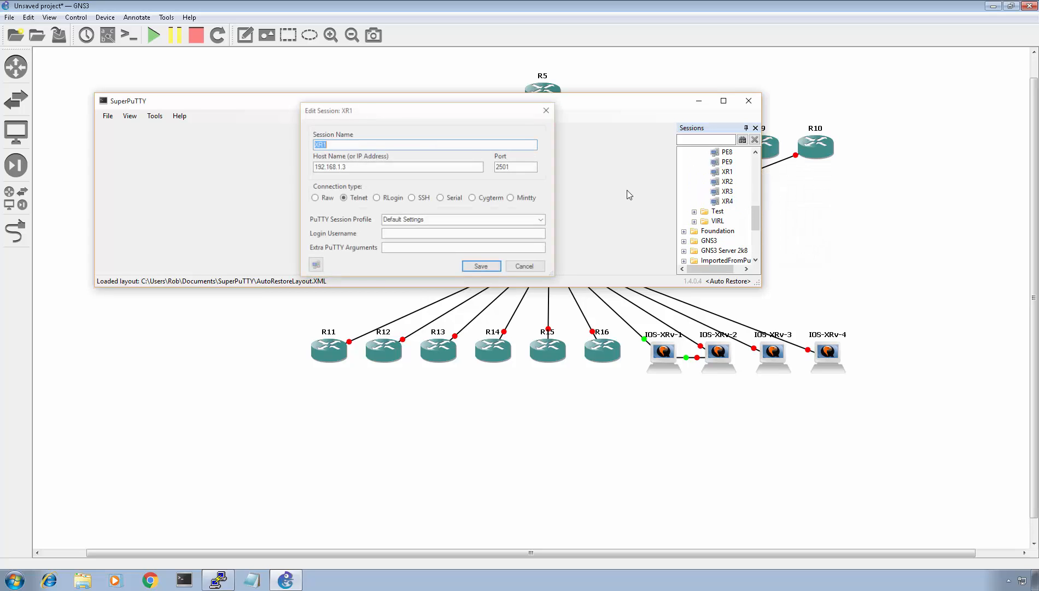
left_click(405, 169)
type("100")
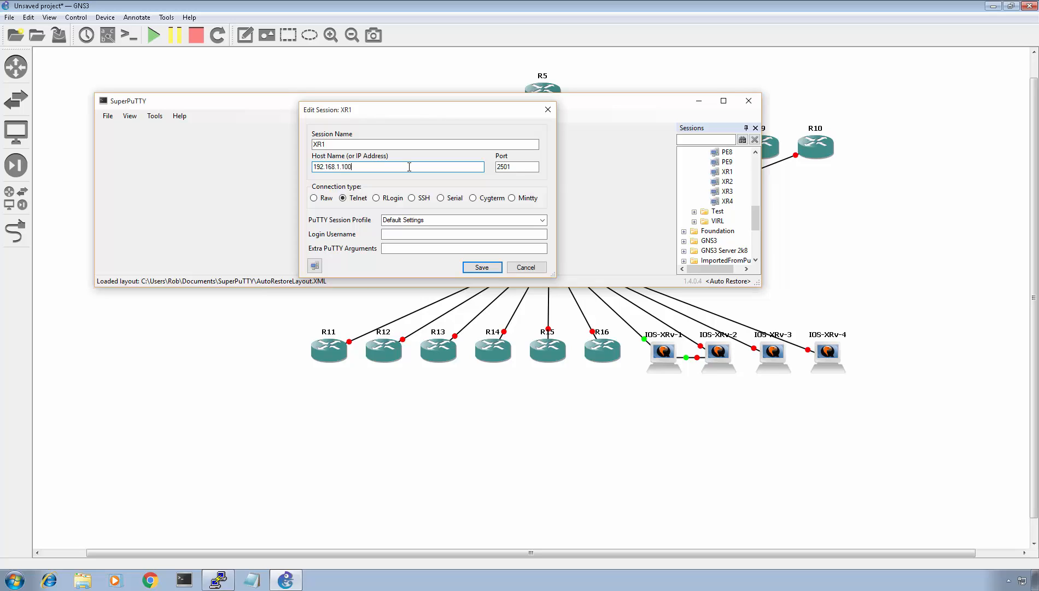
double_click(517, 167)
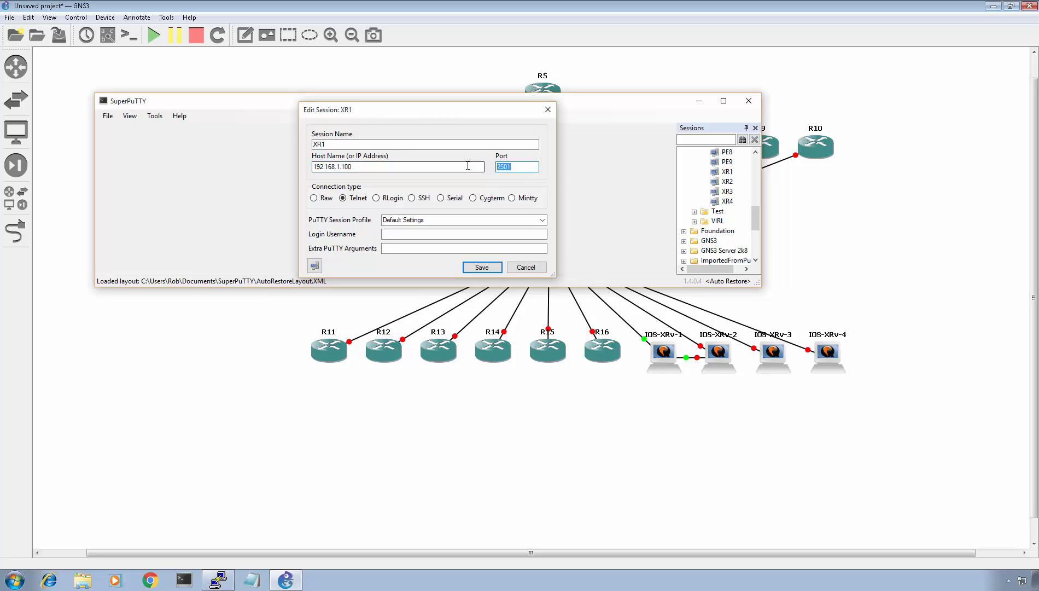
type("2017")
key("Return")
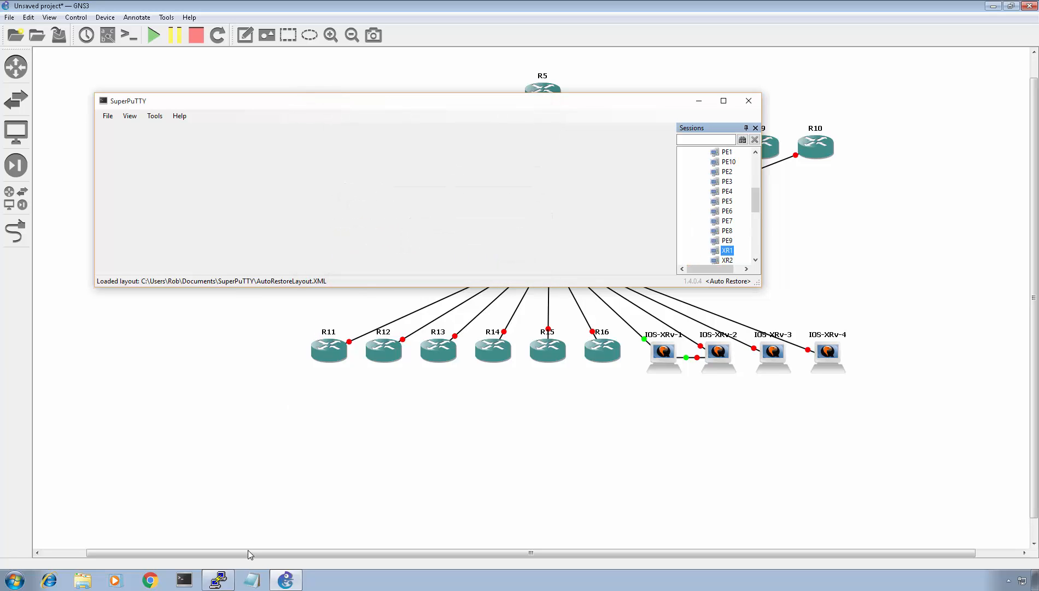
- Close the IOS-XRv-1 console window and return to SuperPuTTY
left_click(220, 579)
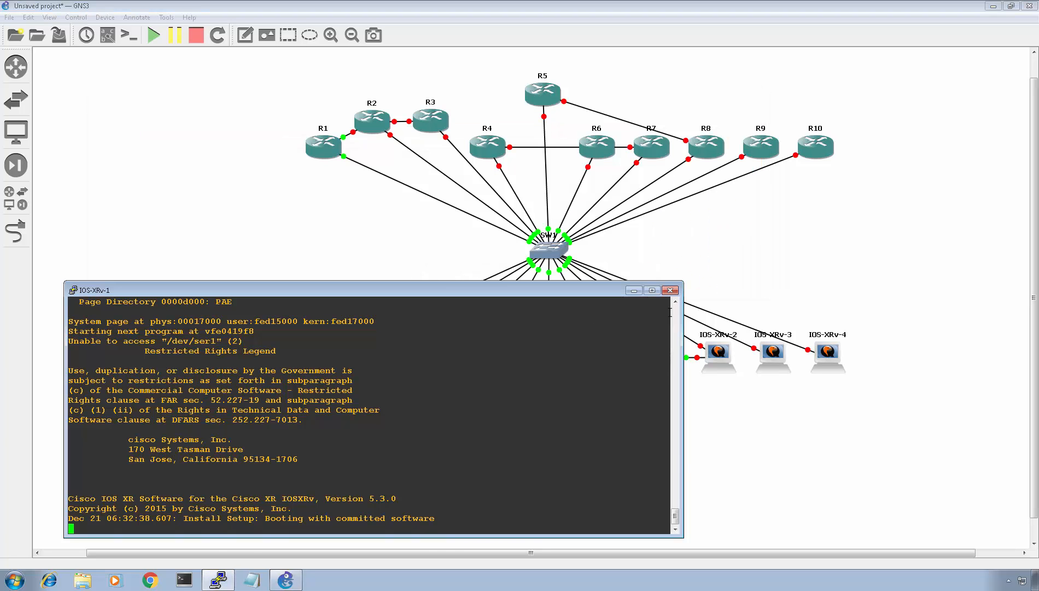
left_click(671, 290)
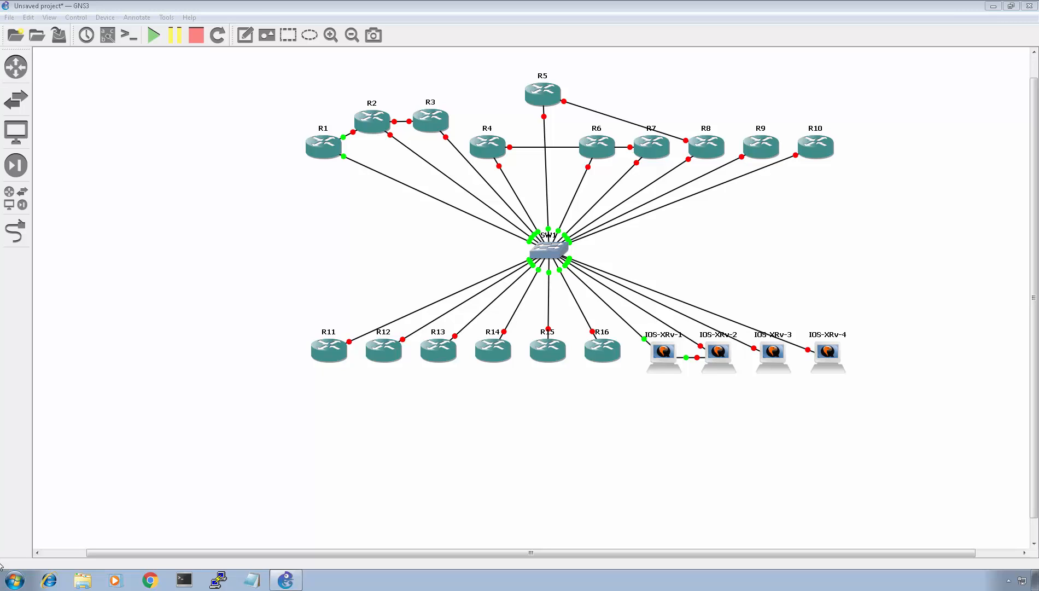
key("alt+Tab")
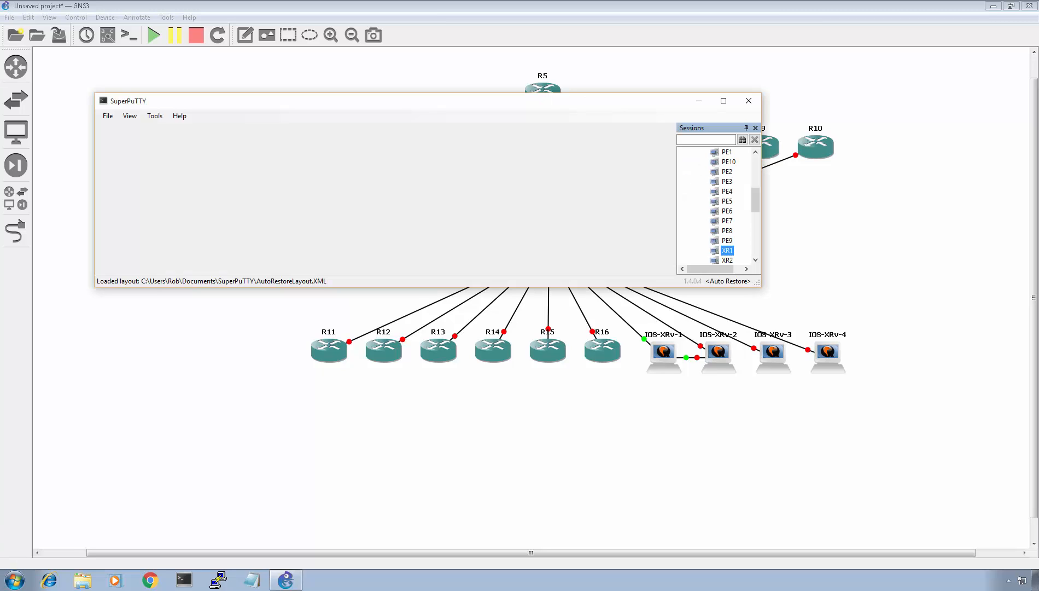
- Open the XR1 telnet session in SuperPuTTY, send a Return, and move the window lower
double_click(728, 252)
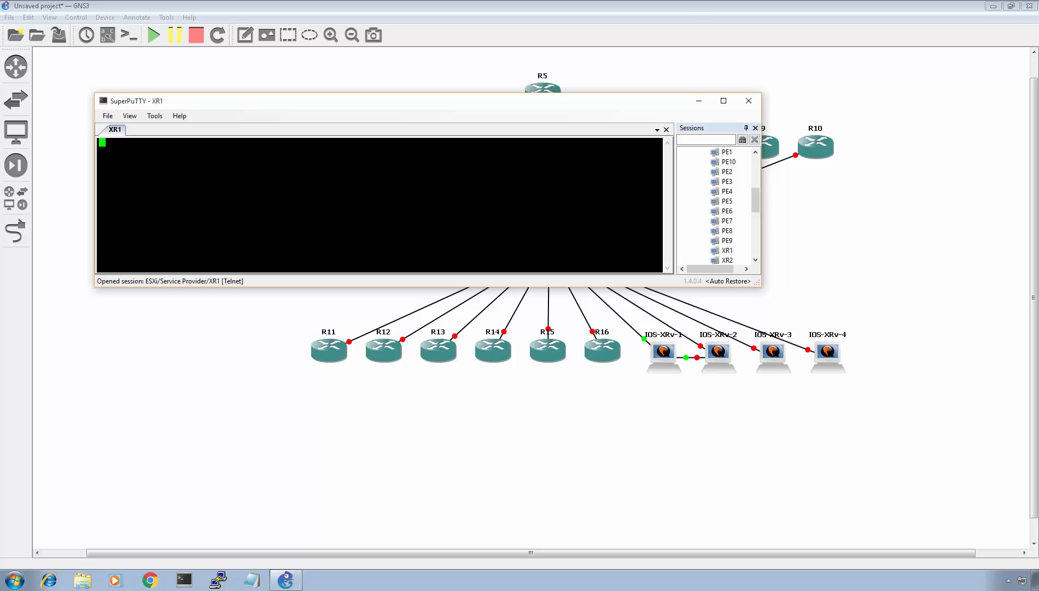
key("Return")
left_click_drag(399, 100, 383, 288)
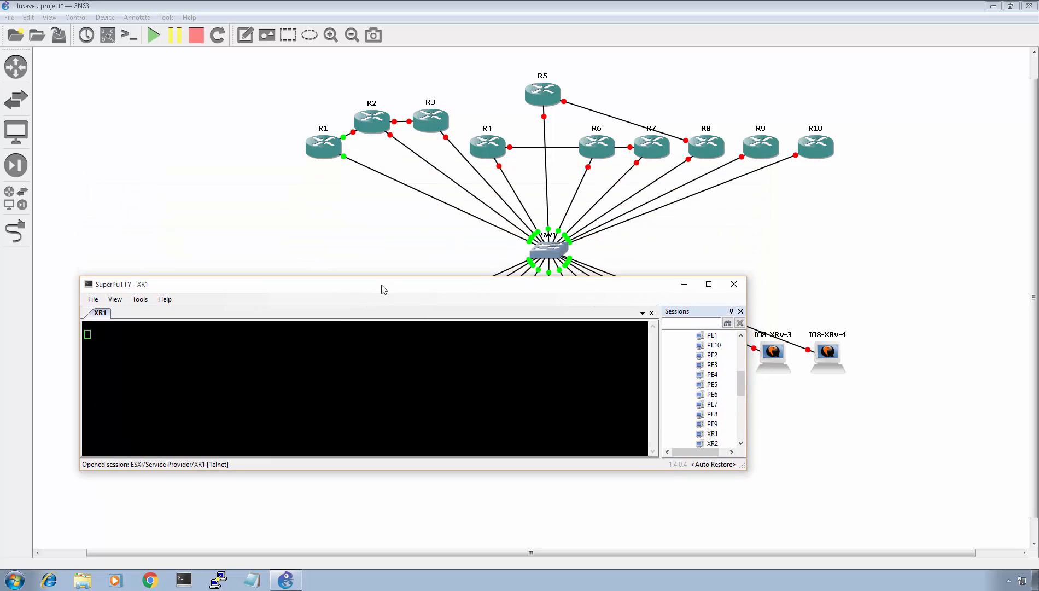
left_click(564, 340)
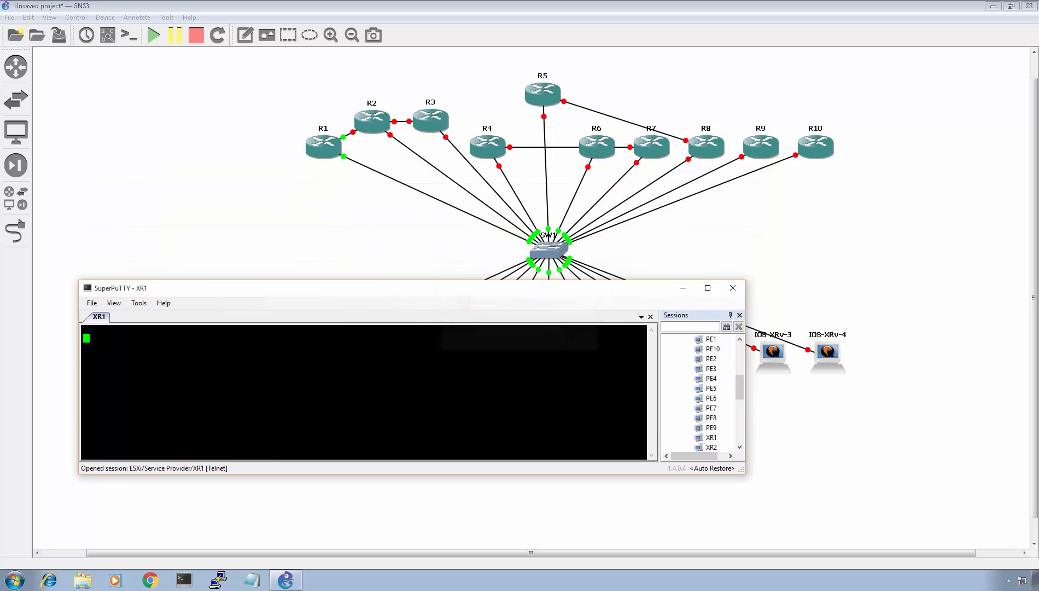
left_click(837, 409)
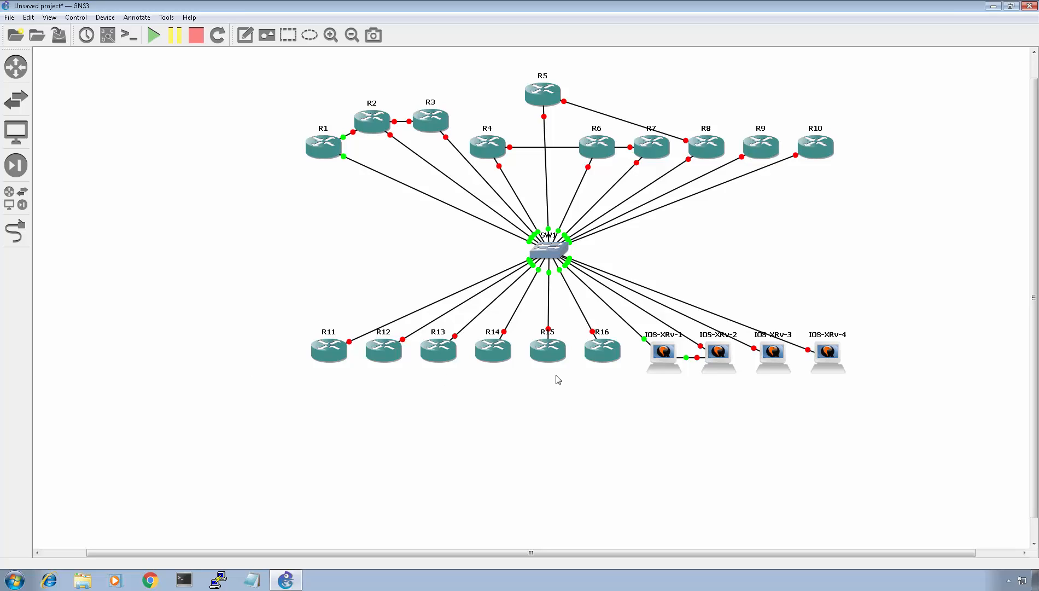
- Open the IOS-XRv-1 console from GNS3, send a Return, and minimize the console window
right_click(660, 359)
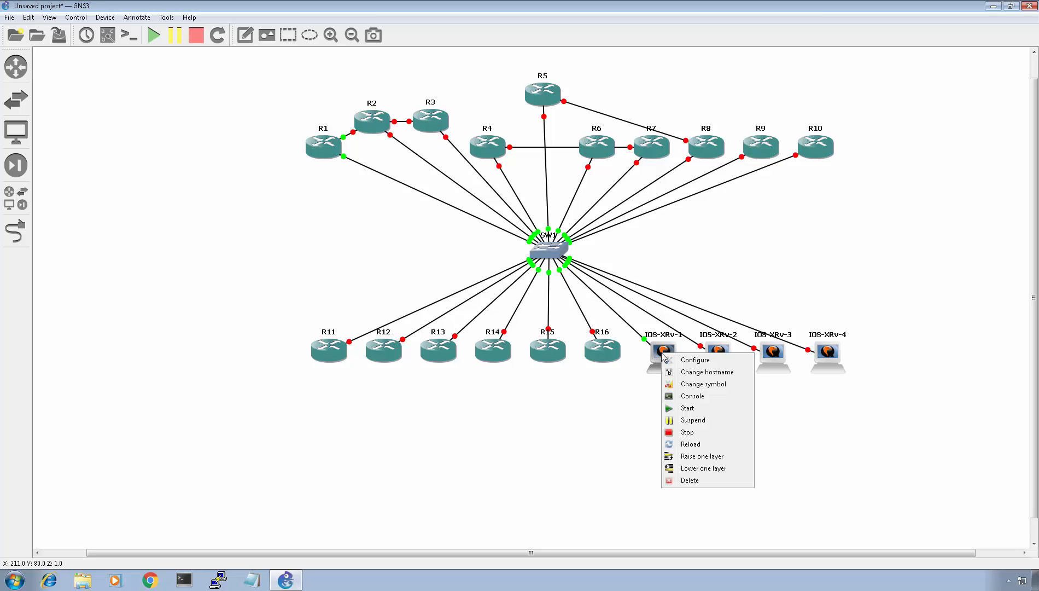
left_click(691, 397)
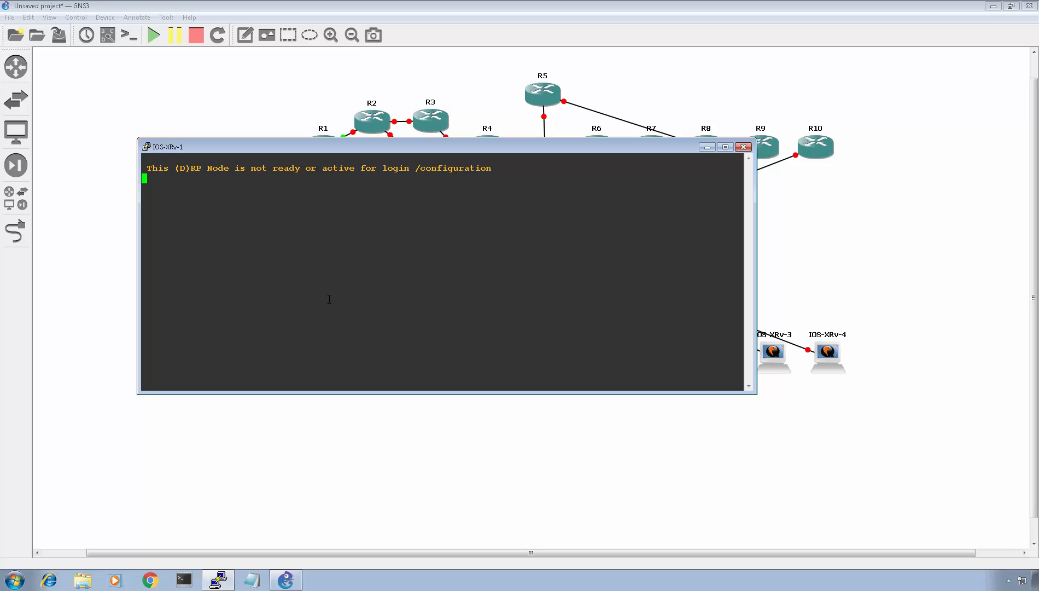
key("Return")
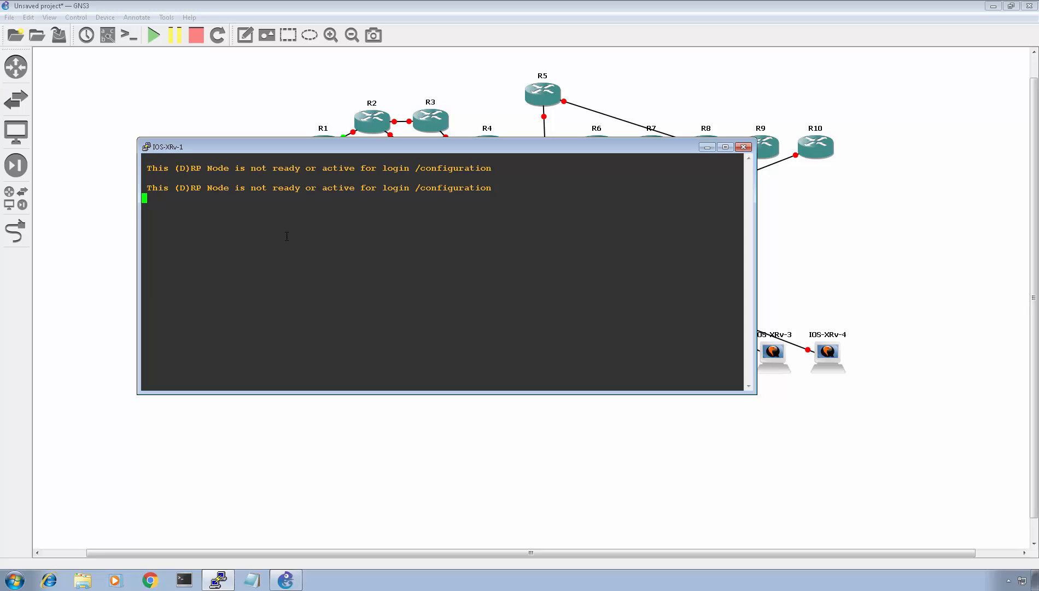
left_click(707, 147)
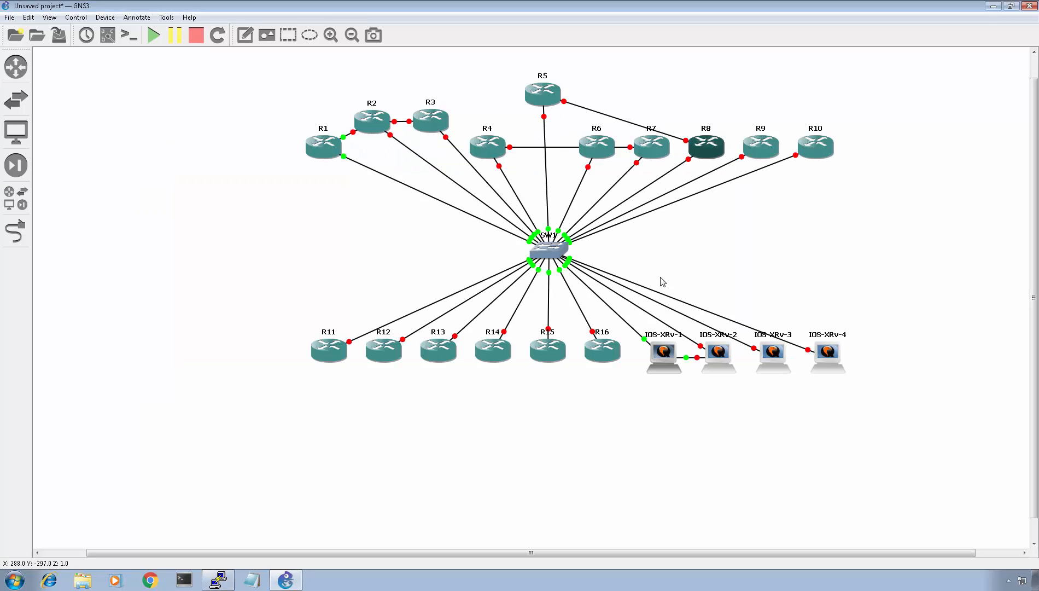
right_click(622, 320)
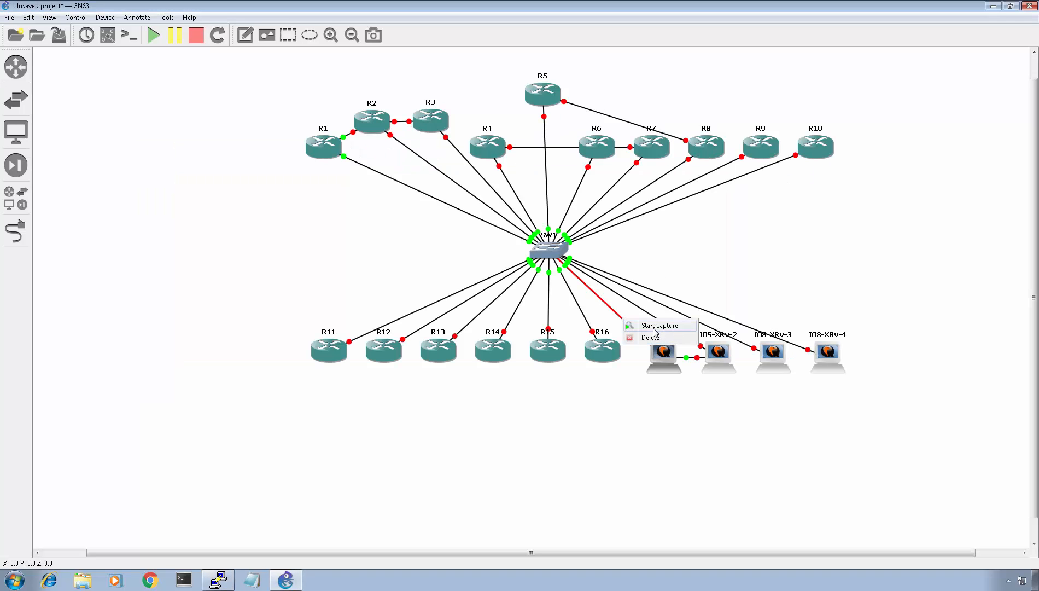
left_click(795, 236)
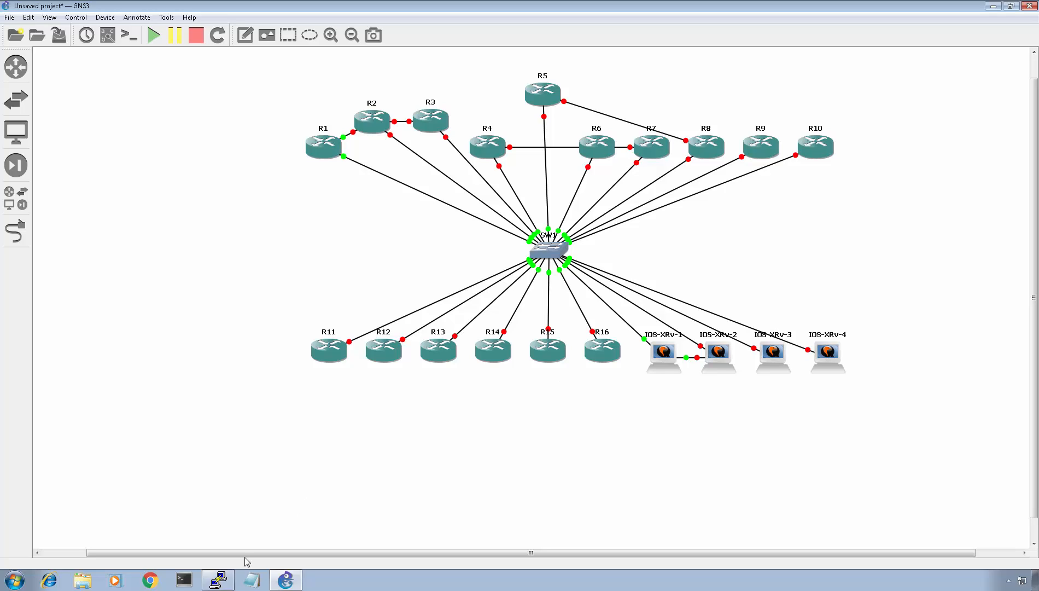
- Open R1's console from the topology, wake the session, and enter global configuration mode with conf t
left_click(218, 580)
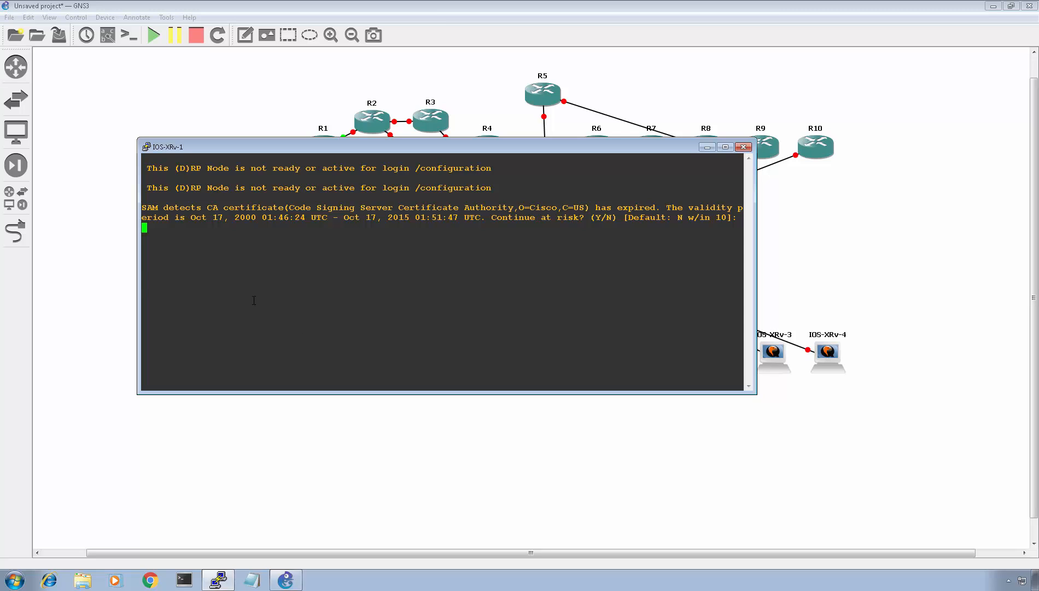
left_click(77, 259)
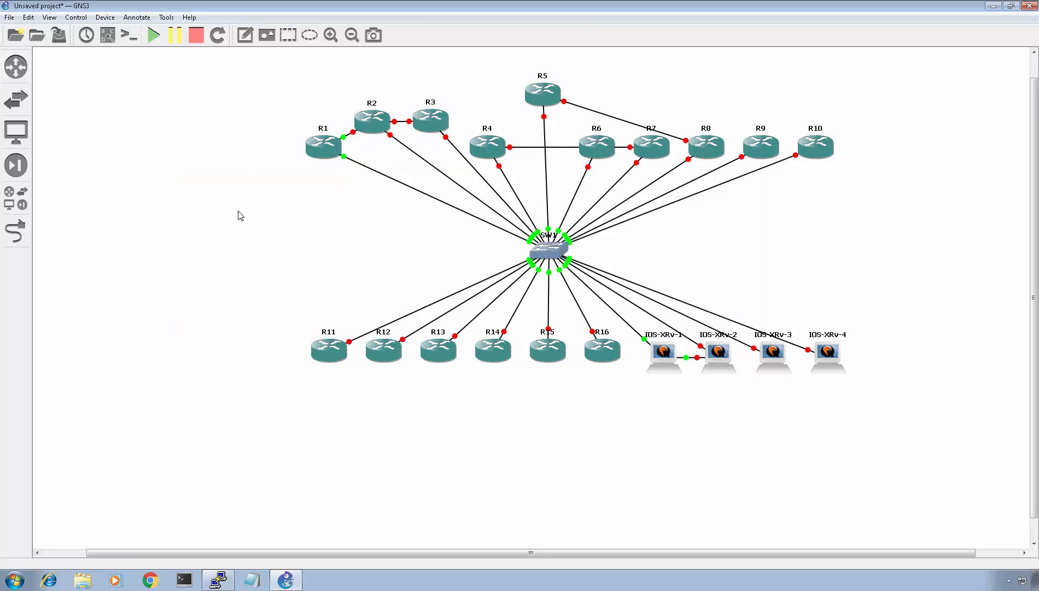
right_click(318, 146)
left_click(346, 188)
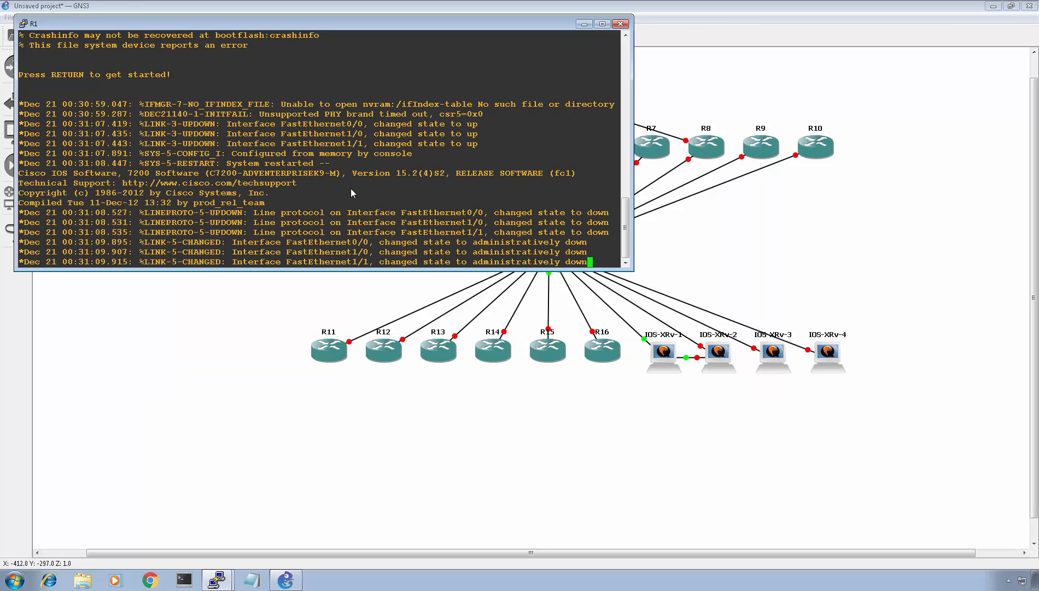
key("Return")
key("Return")
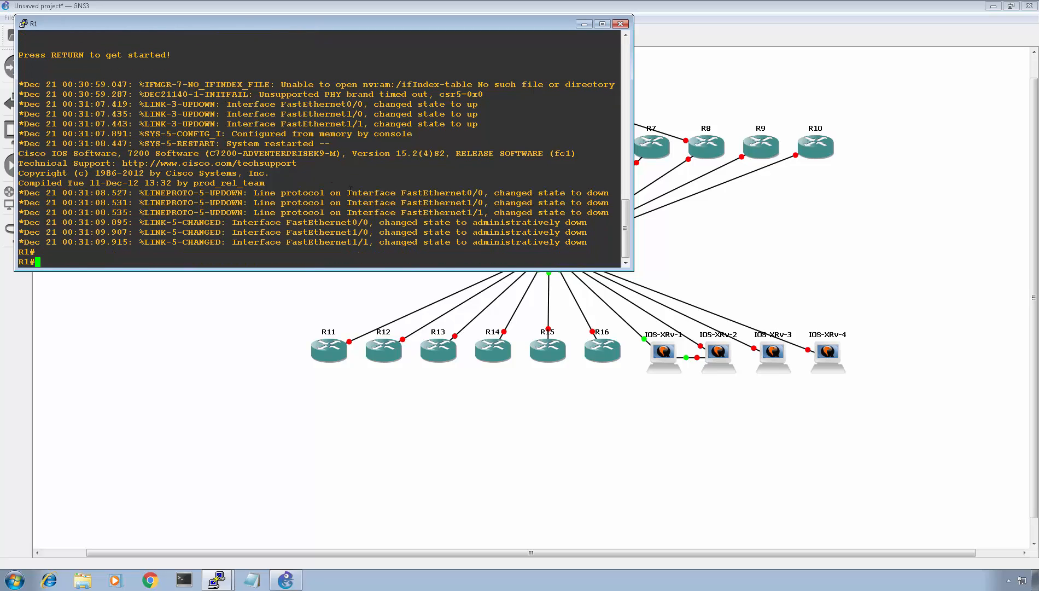
type("conf t")
key("Return")
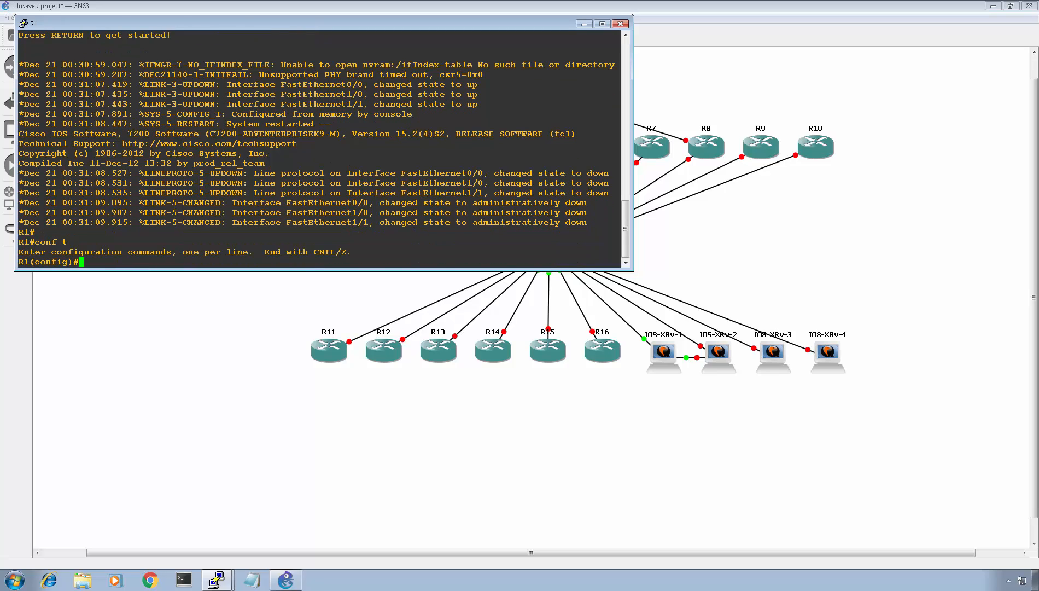
- Show the interface labels on the topology and bring R1's console back to the front
left_click(240, 315)
left_click(108, 41)
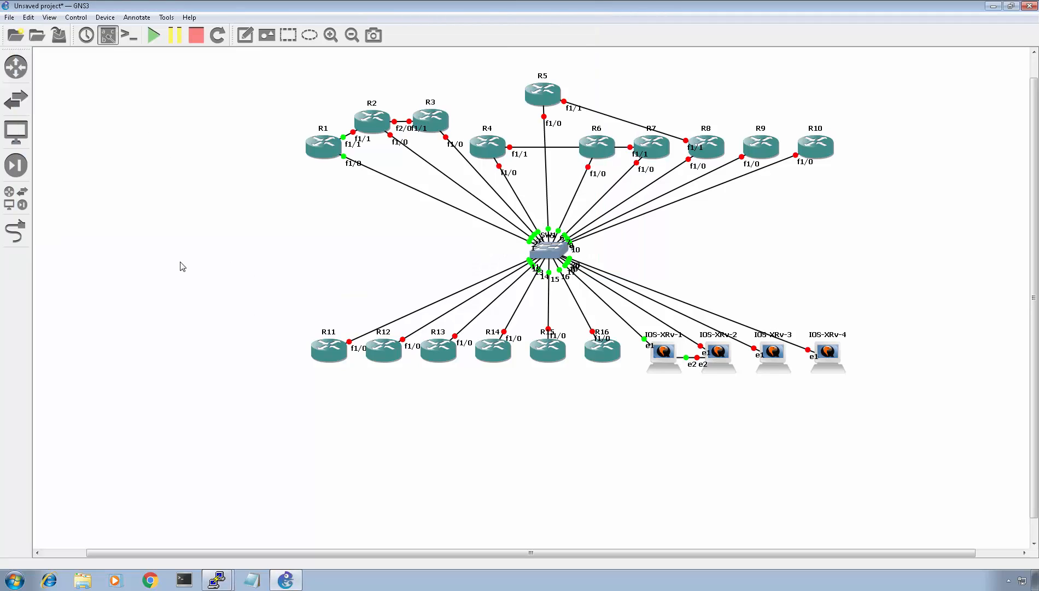
left_click(216, 581)
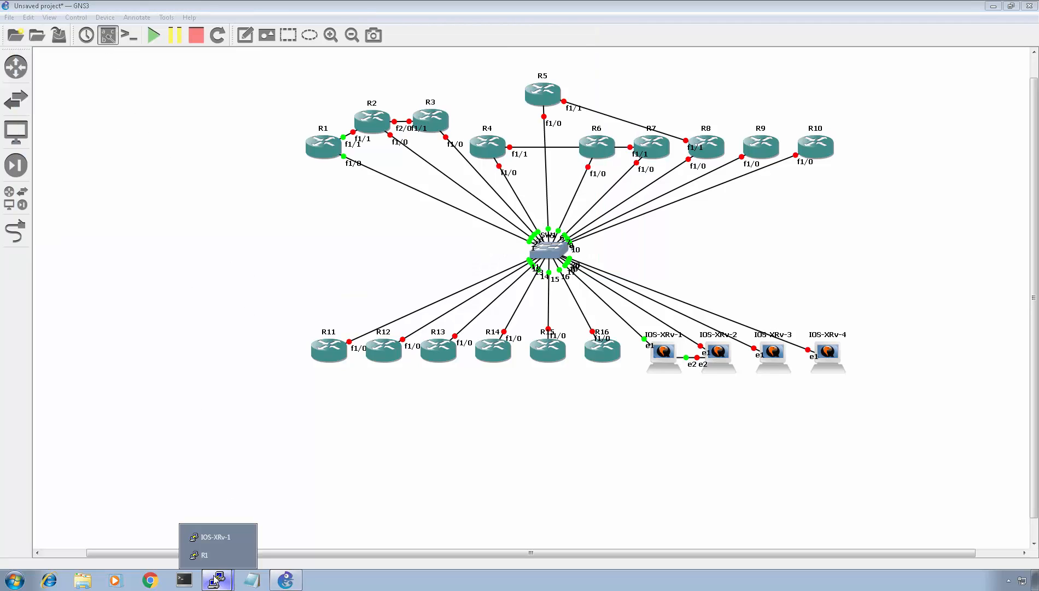
left_click(216, 554)
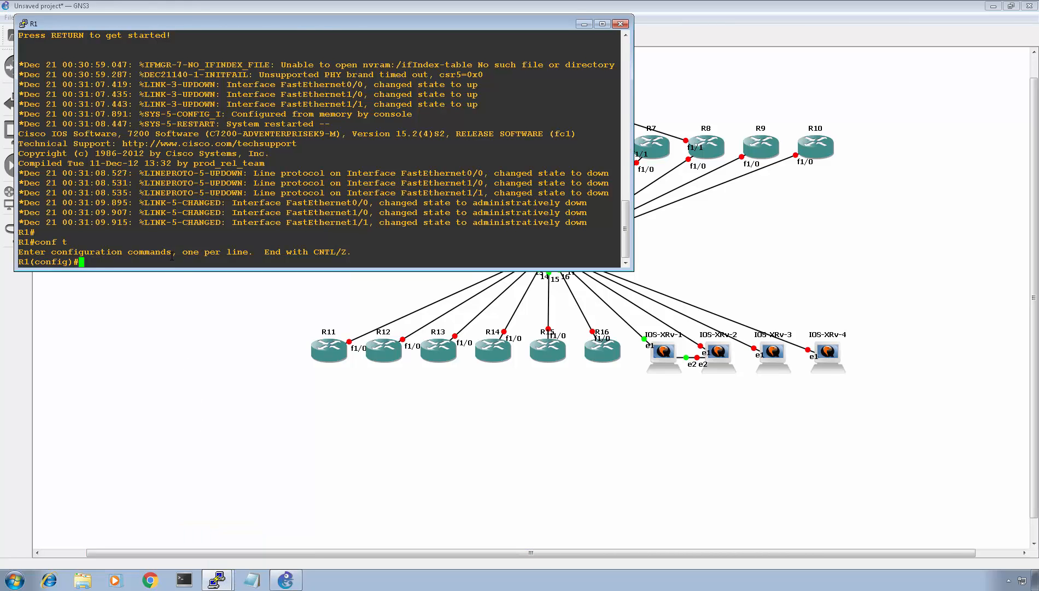
- On R1 interface f1/0, configure xconnect 1.1.1.1 100 encapsulation mpls, checking options with ? along the way
type("int f1/")
type("0")
key("Return")
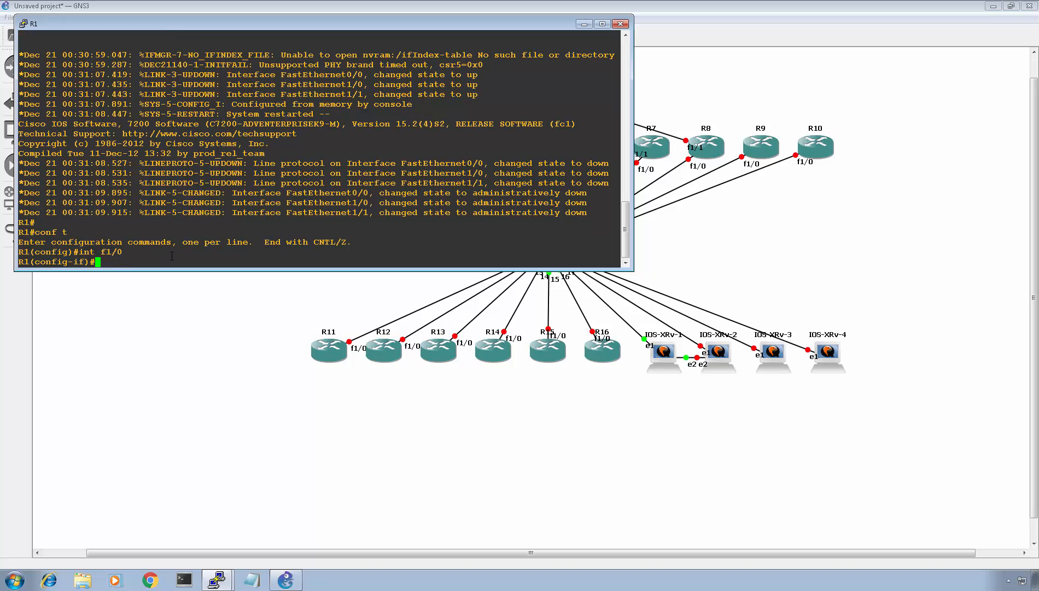
type("xc")
key("Tab")
type("?")
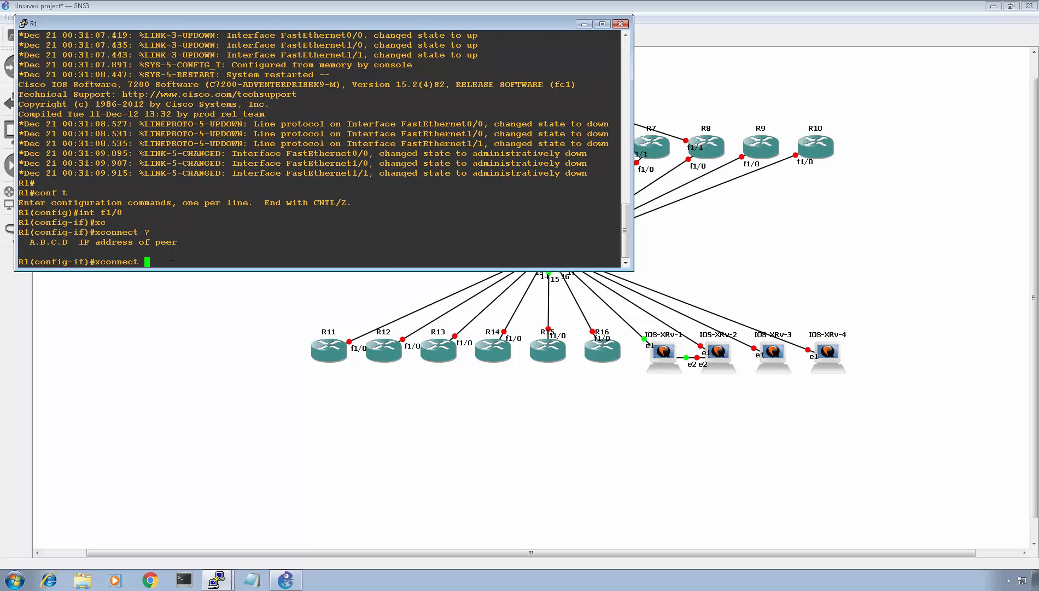
type("1.1.1.1 ?")
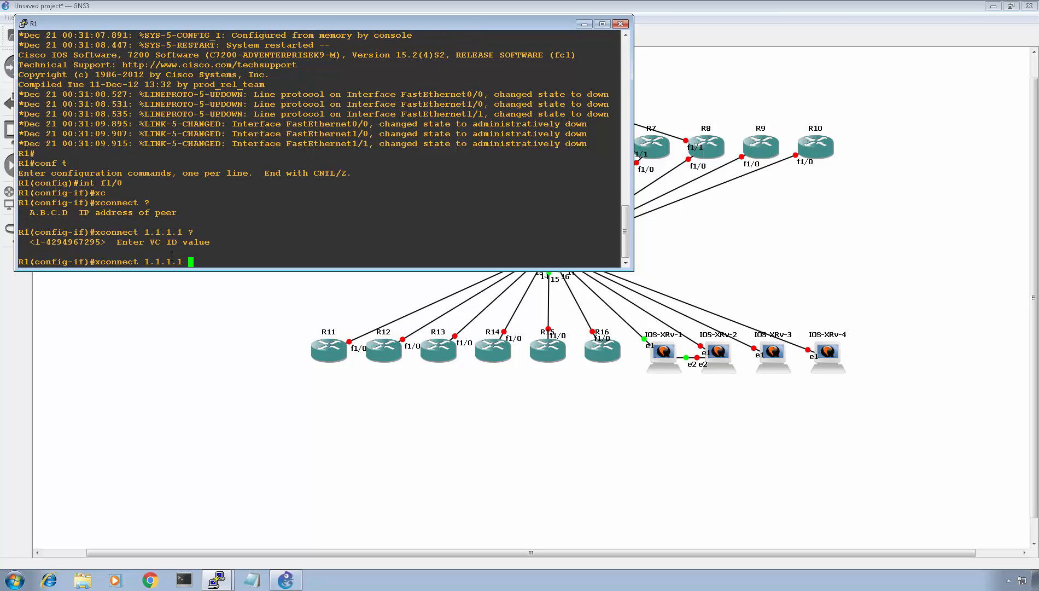
type("100 ")
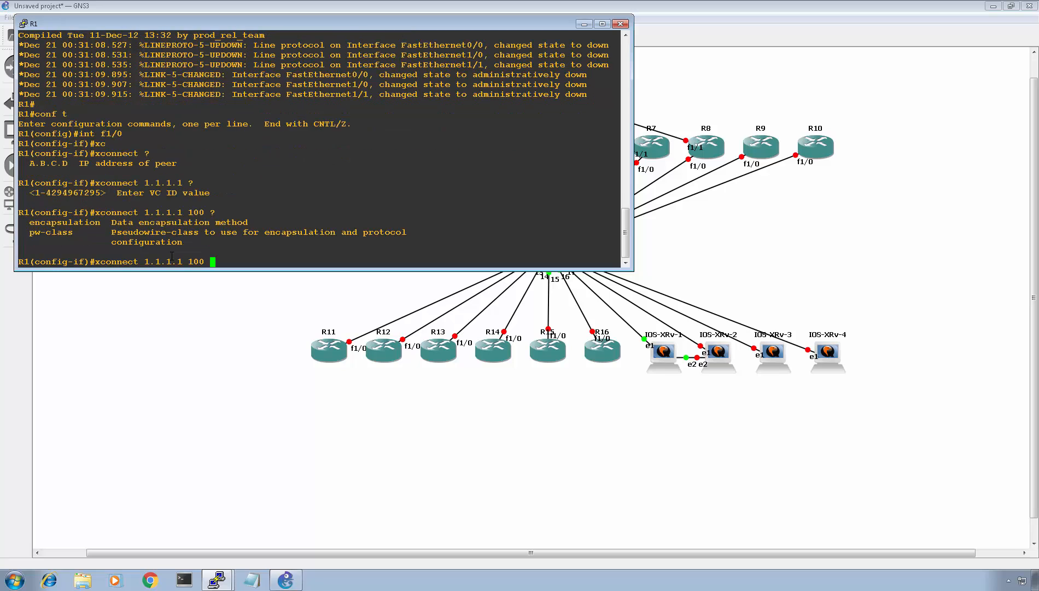
type("?e")
key("Tab")
type("?")
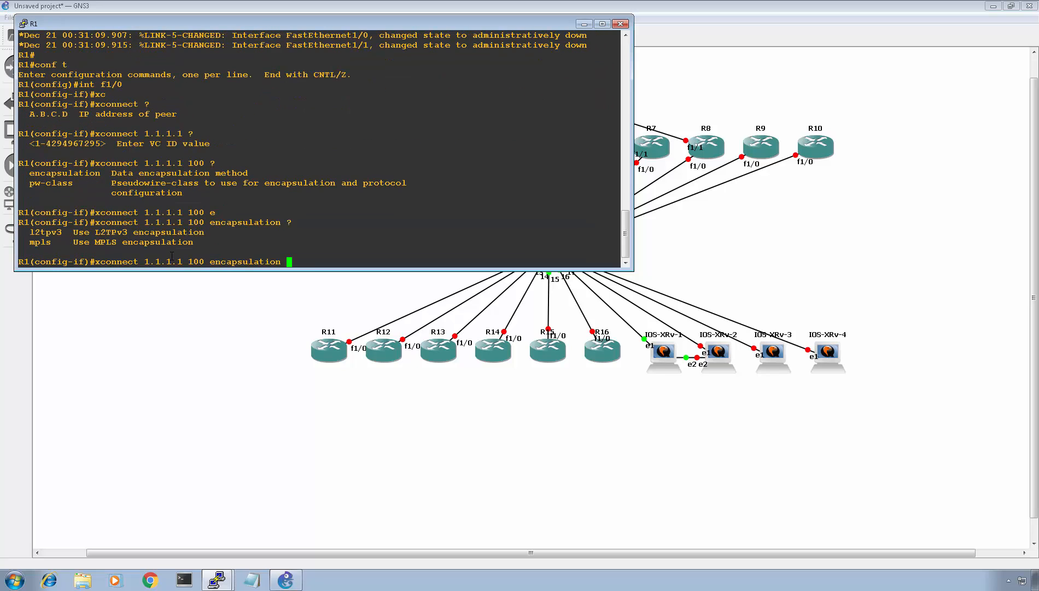
type("m")
key("Tab")
type("?")
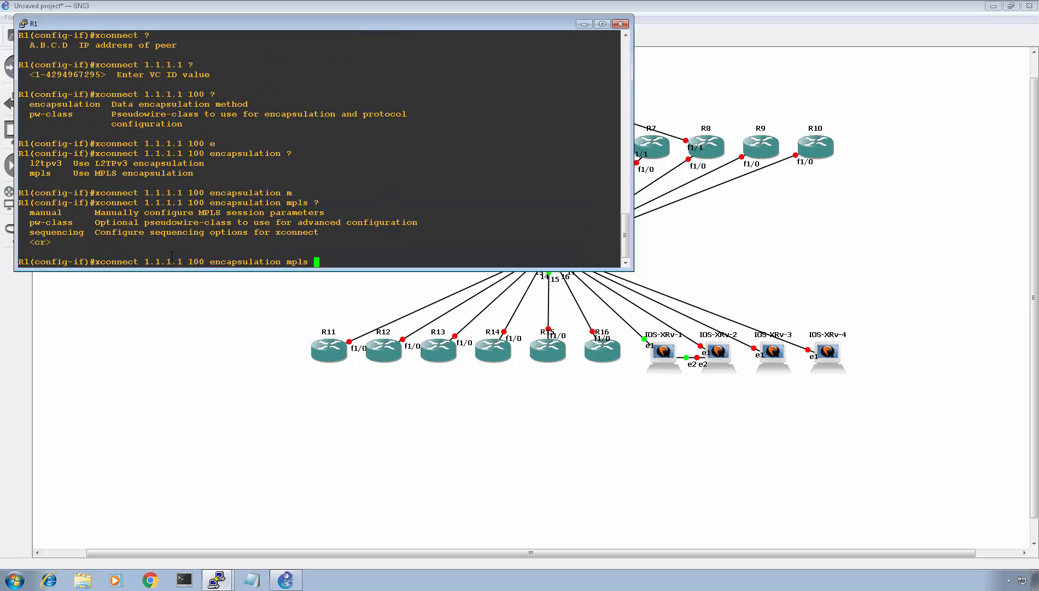
key("Return")
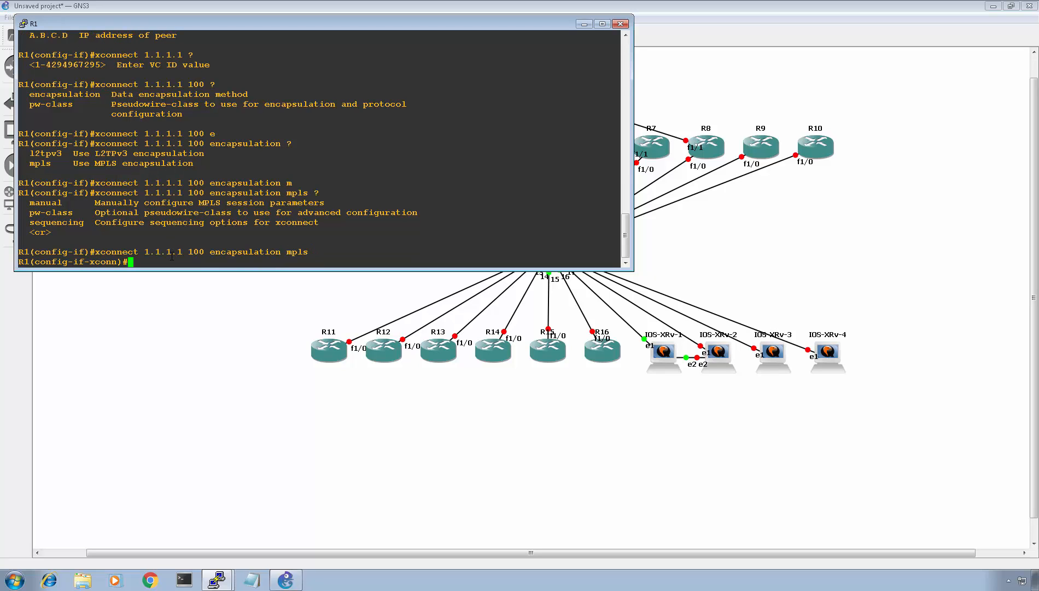
type("?")
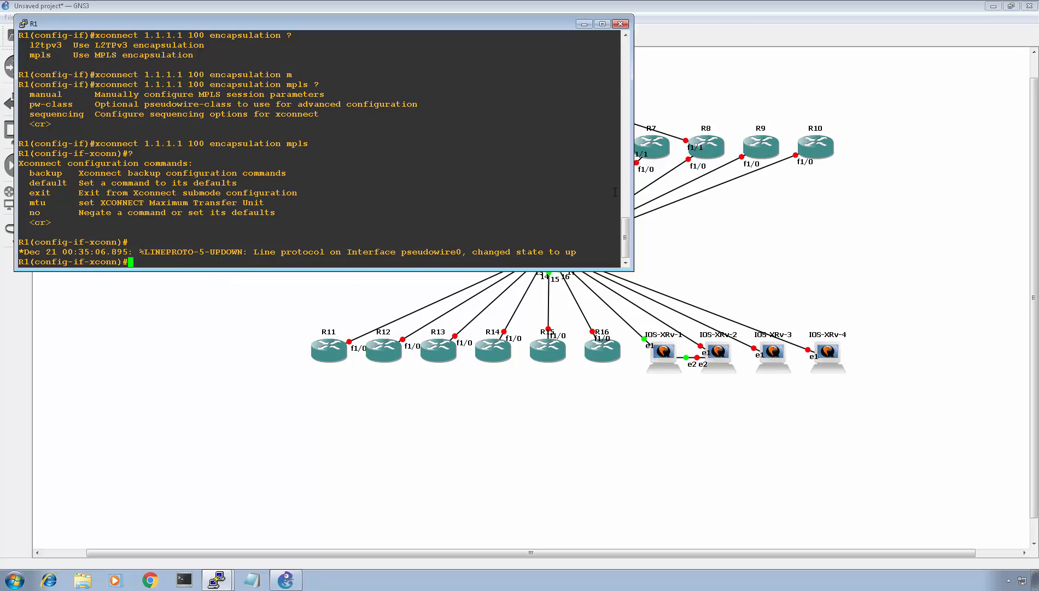
- Switch to the IOS-XRv-1 console window and start the session
left_click(821, 271)
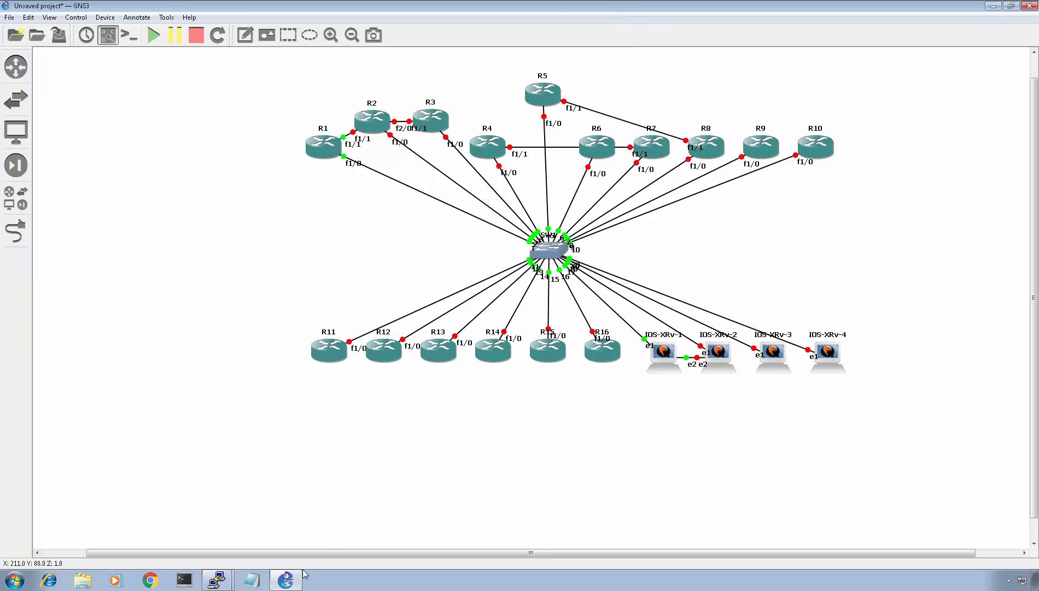
left_click(216, 579)
left_click(221, 537)
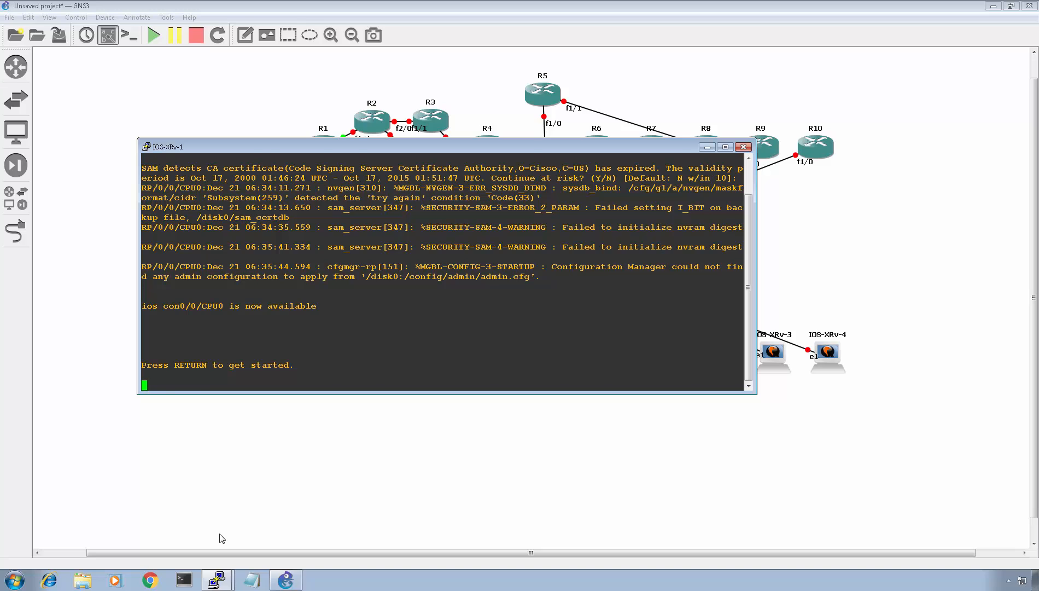
key("Return")
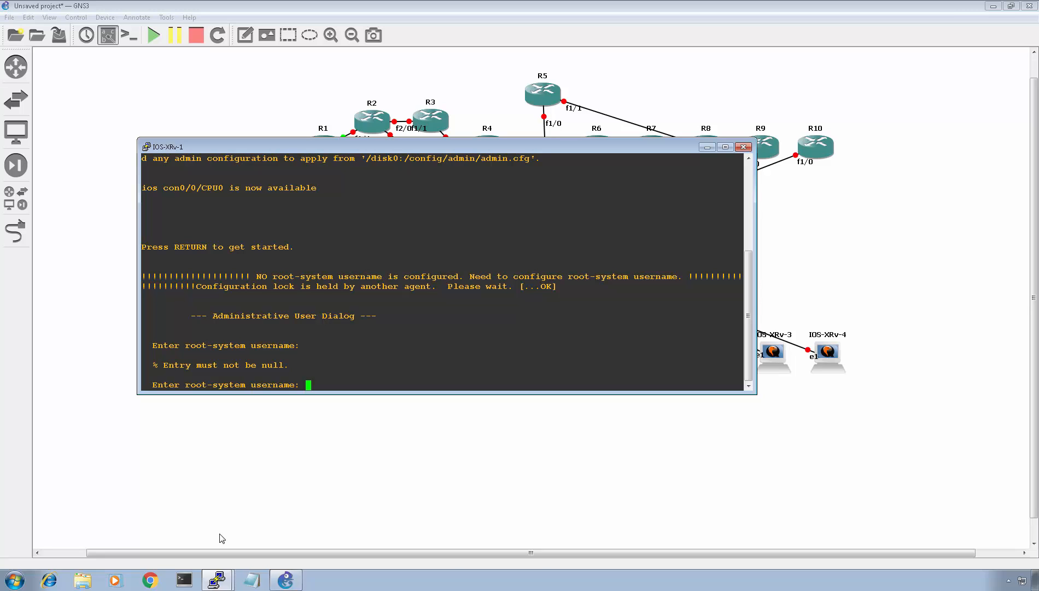
- In the administrative user dialog, set the root-system username and enter the secret twice
type("Rob")
key("Return")
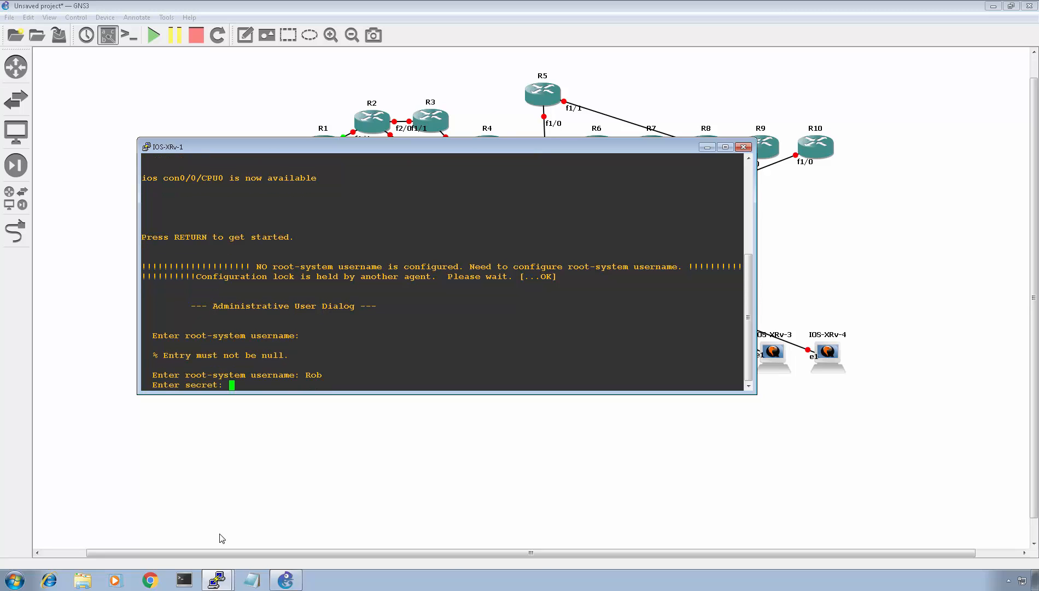
key("Return")
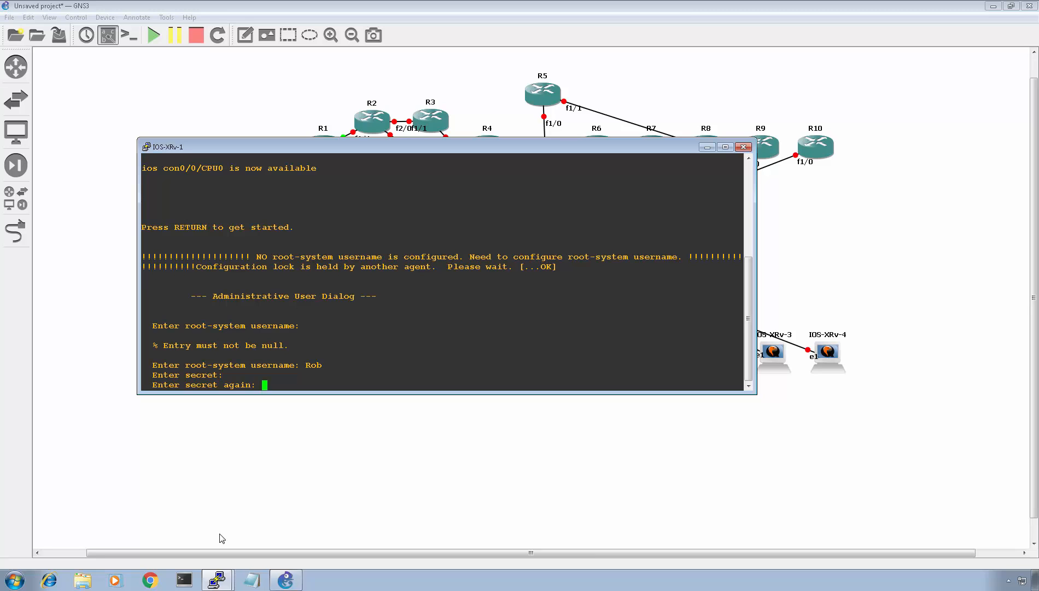
key("Return")
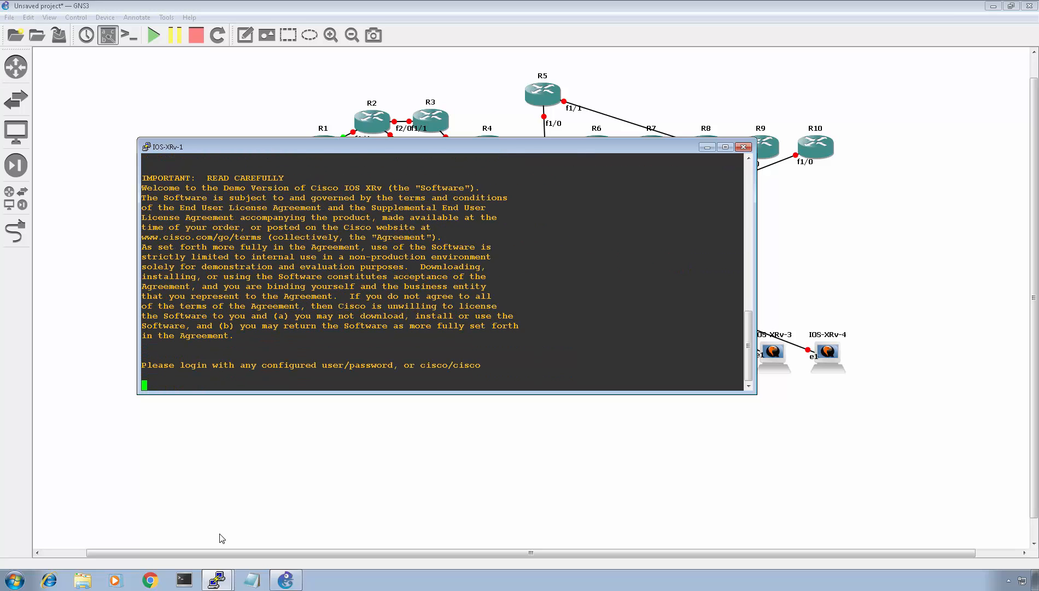
- Log in to IOS-XRv-1 with the configured username and password
key("Return")
type("Rob")
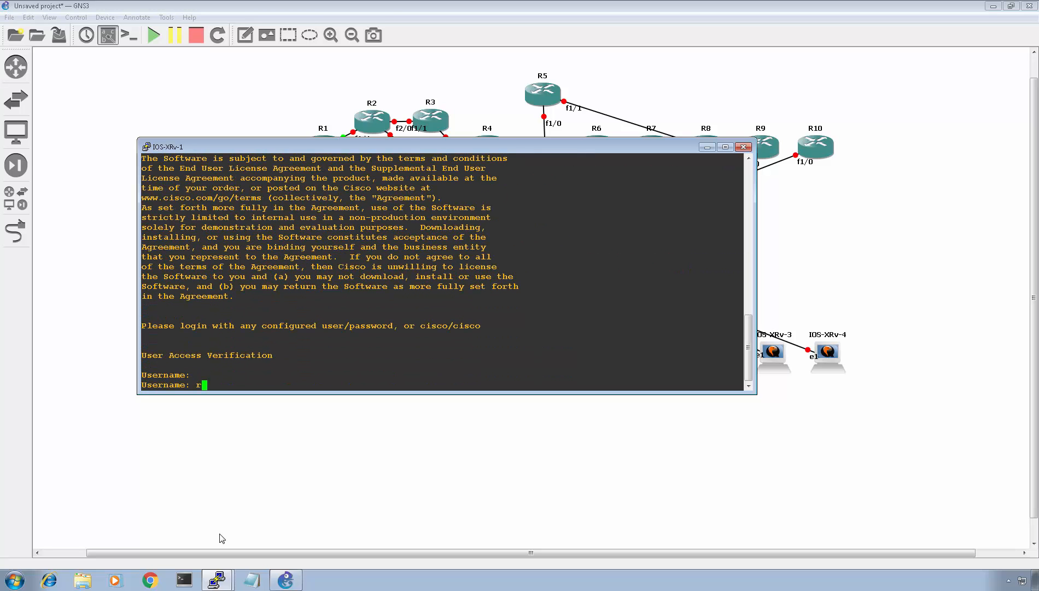
key("Return")
key("Return")
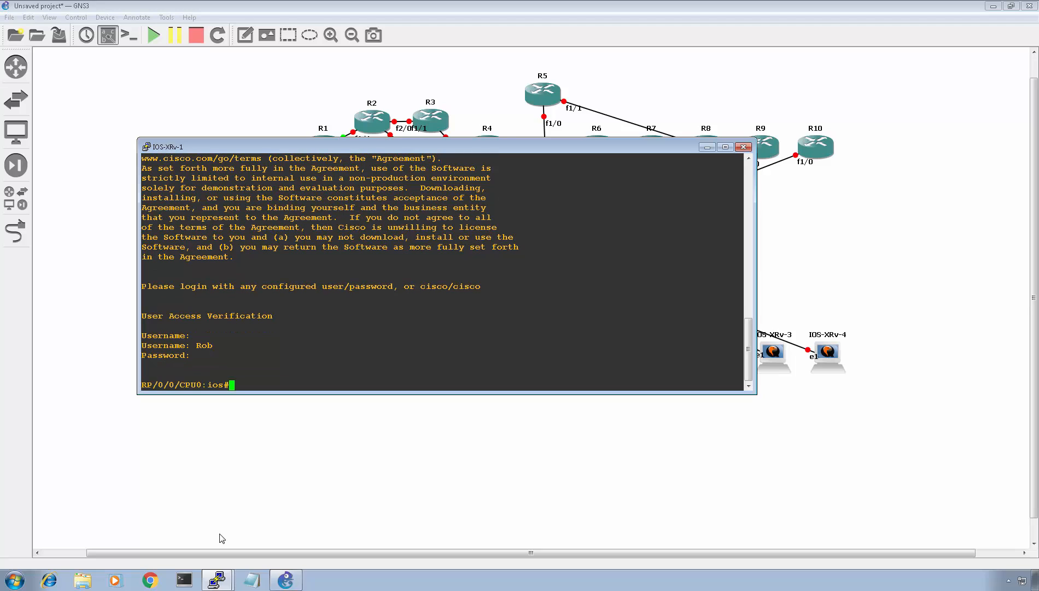
- Enter configuration mode on IOS-XRv-1, answering yes to proceed, and run do sh ip int br
type("conf t")
key("Return")
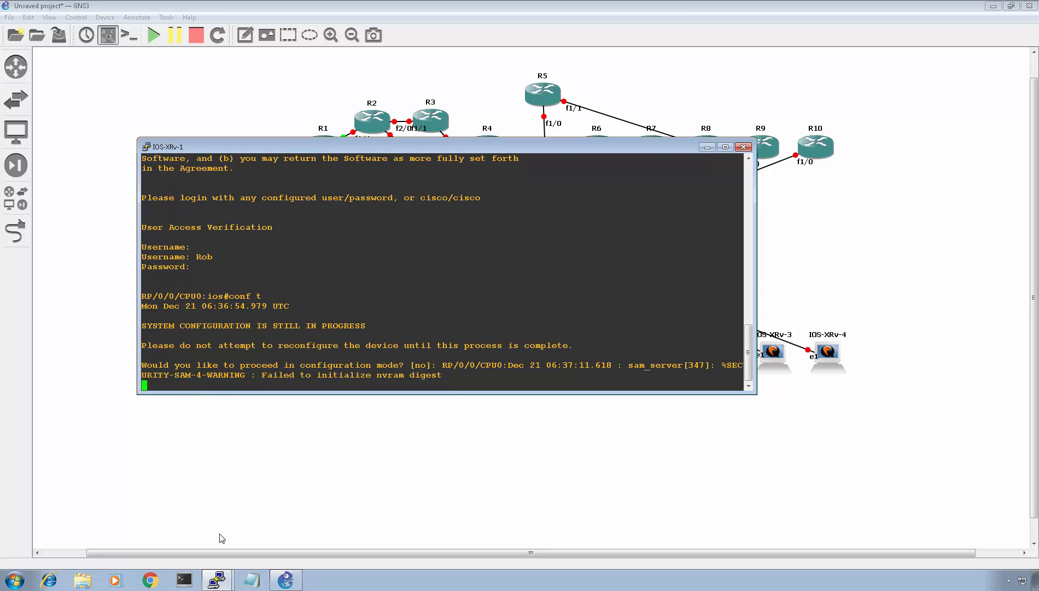
key("Return")
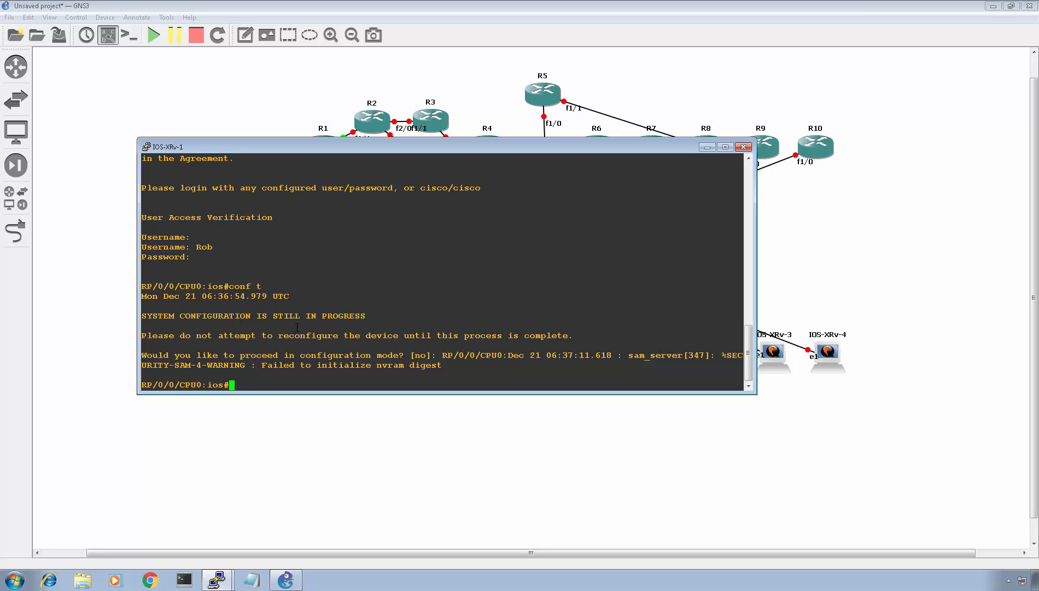
type("conf t")
key("Return")
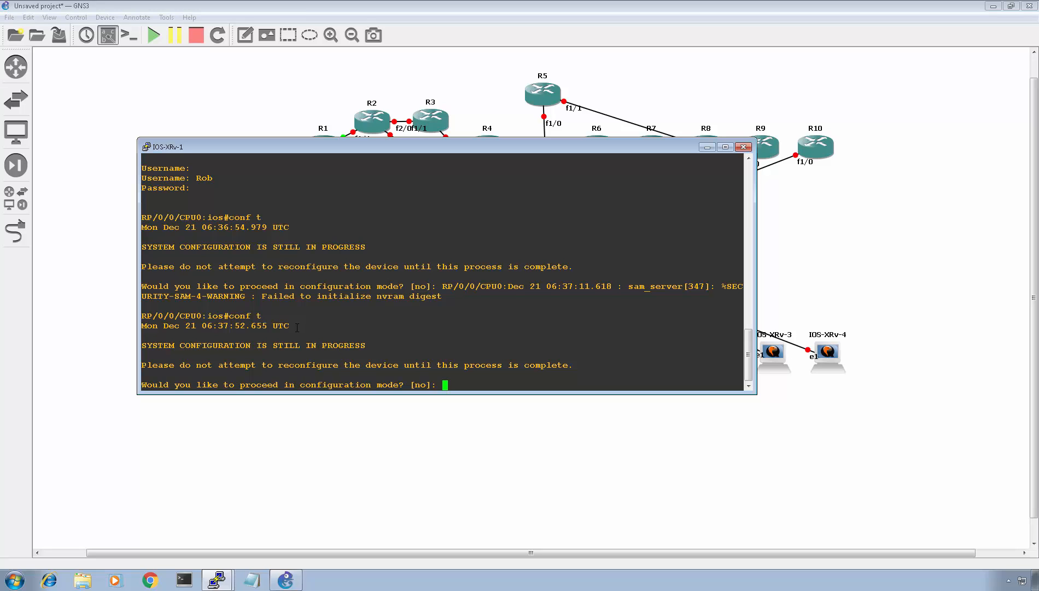
type("yes")
key("Return")
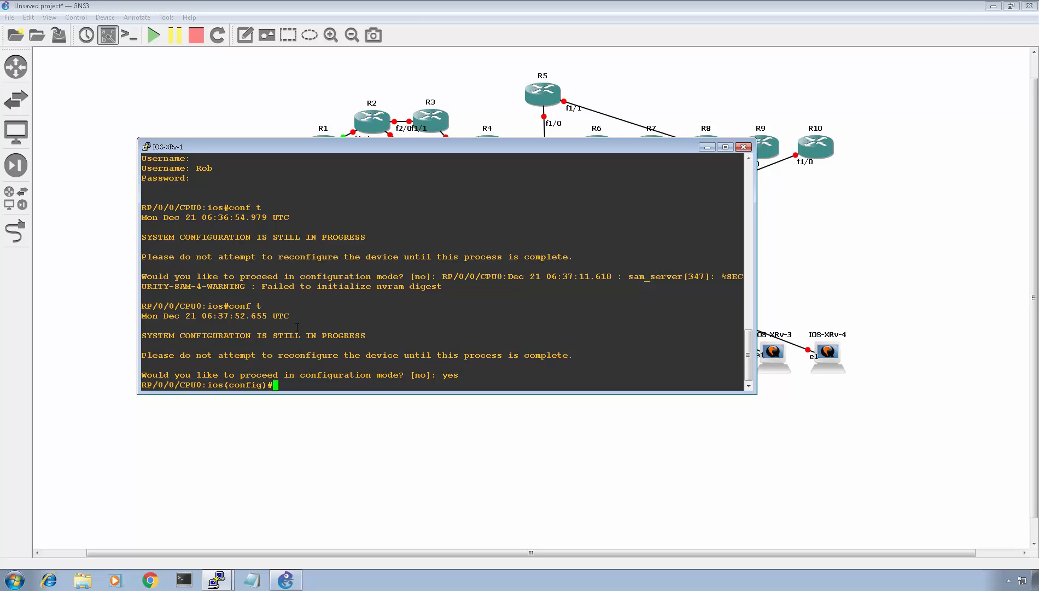
type("do sh ip int br")
key("Return")
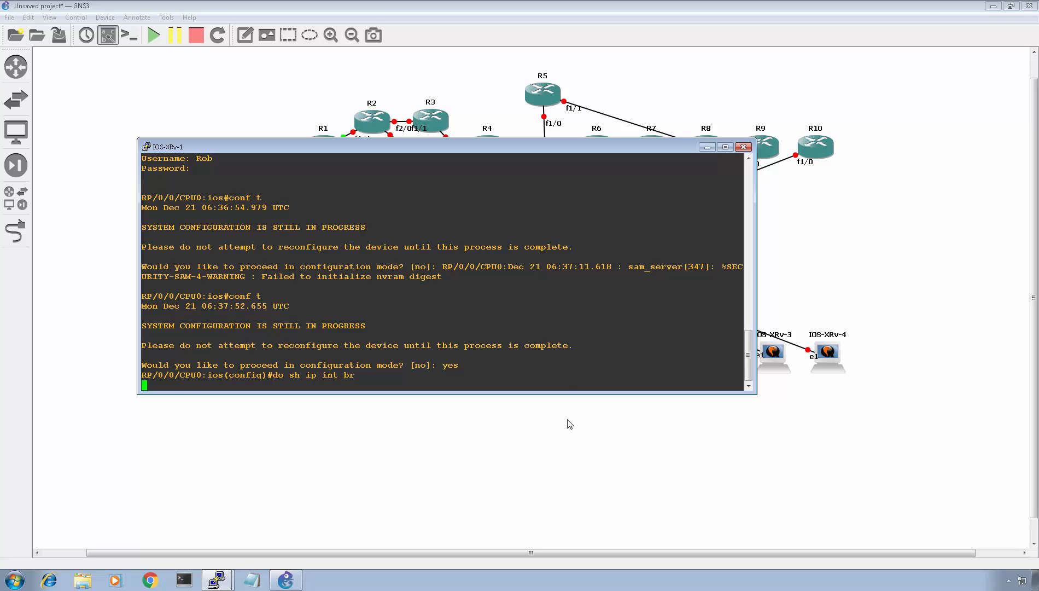
- Check running applications in Task Manager and the IOS-XRv-1 node's status on the topology
right_click(406, 585)
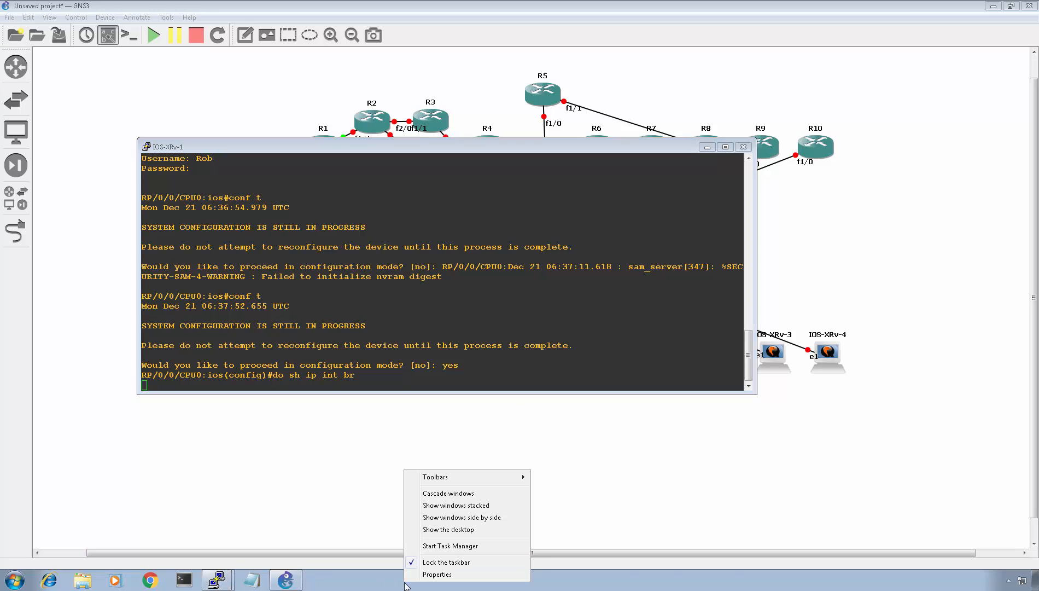
left_click(440, 546)
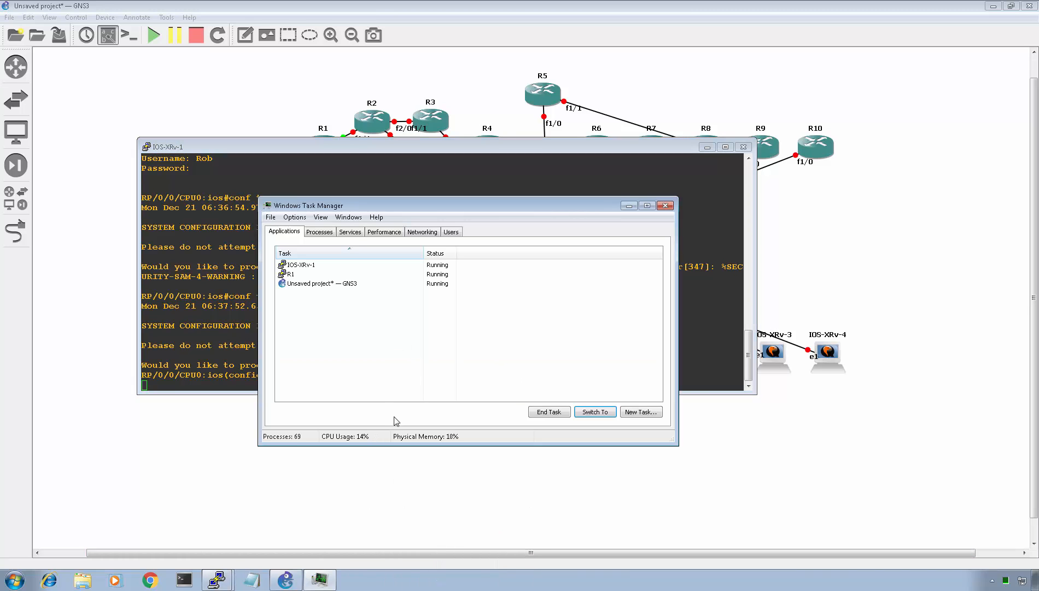
left_click(665, 205)
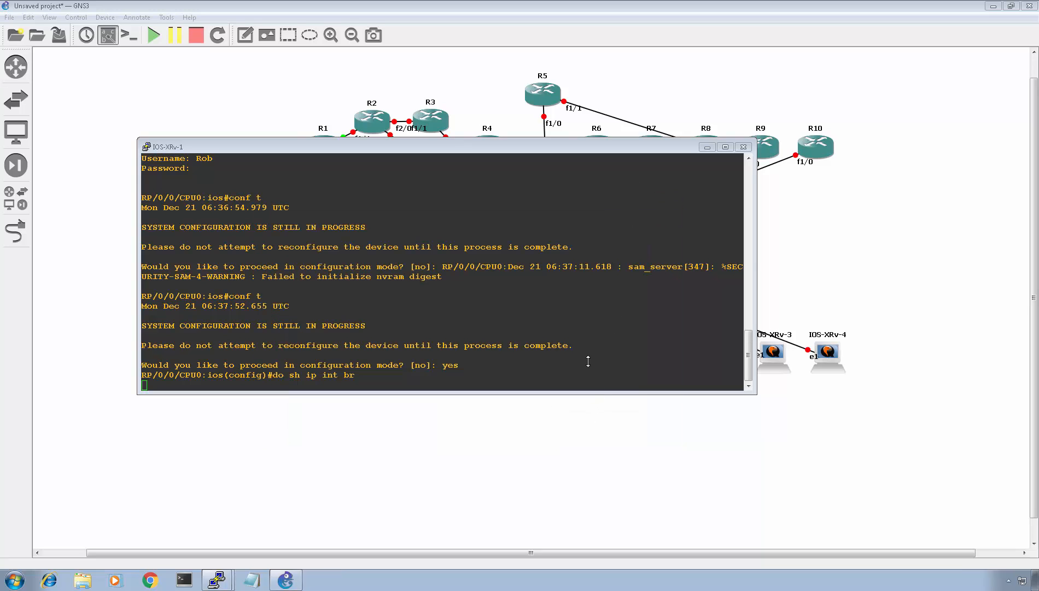
left_click(591, 452)
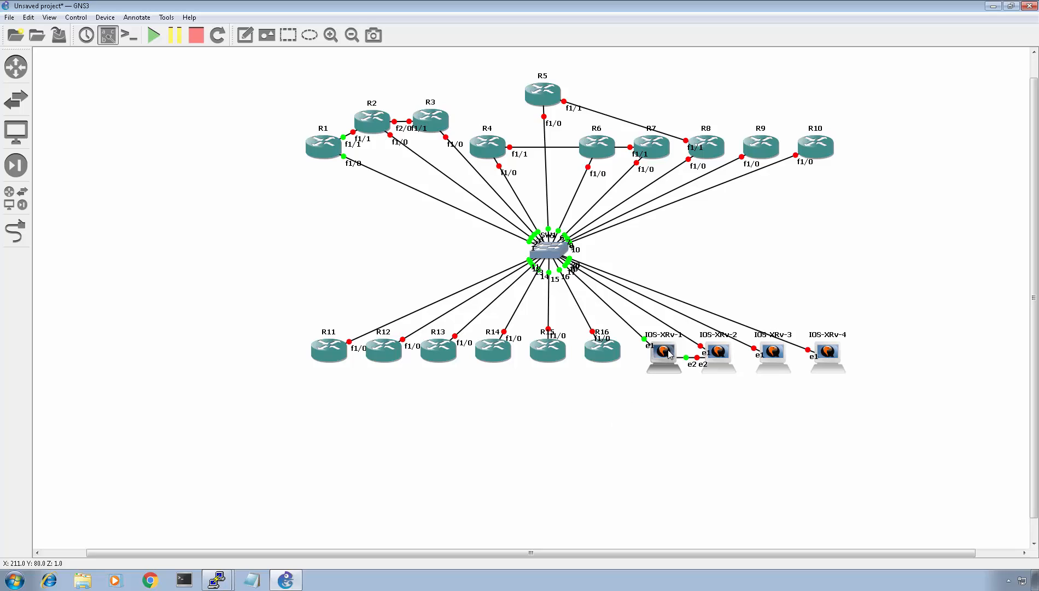
mouse_move(669, 353)
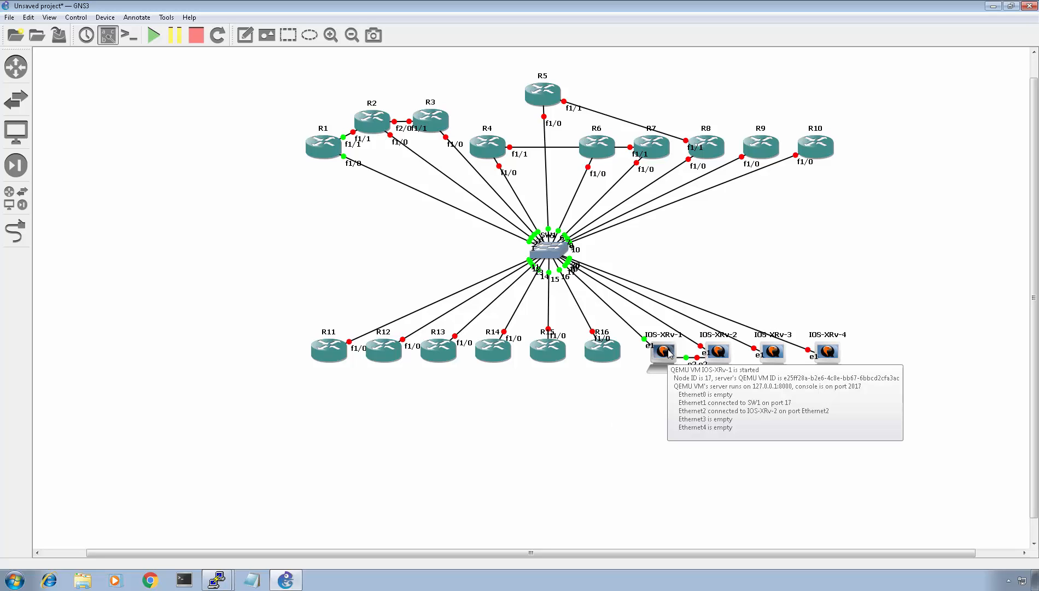
mouse_move(228, 570)
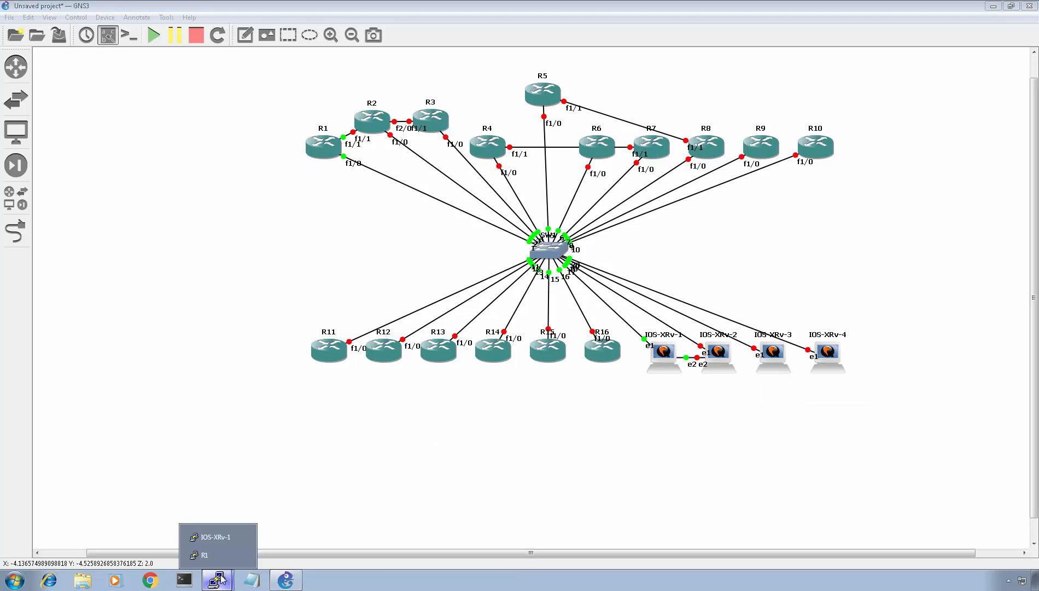
- Open the IOS-XRv-1 console, enter interface g0/0/0/0 configuration and apply no shut
left_click(228, 543)
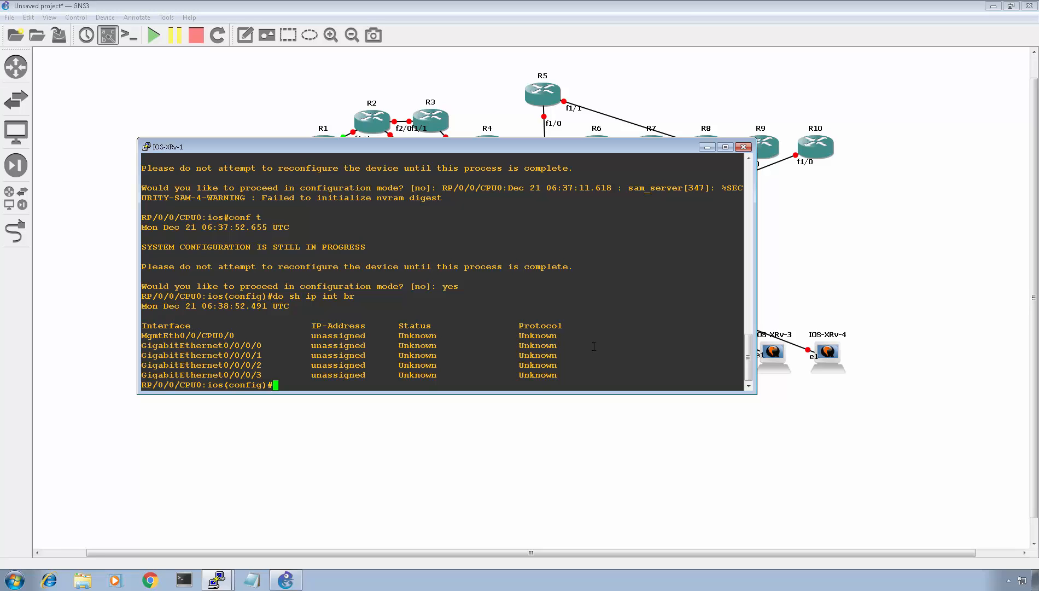
type("int g0/0/0/0")
key("Return")
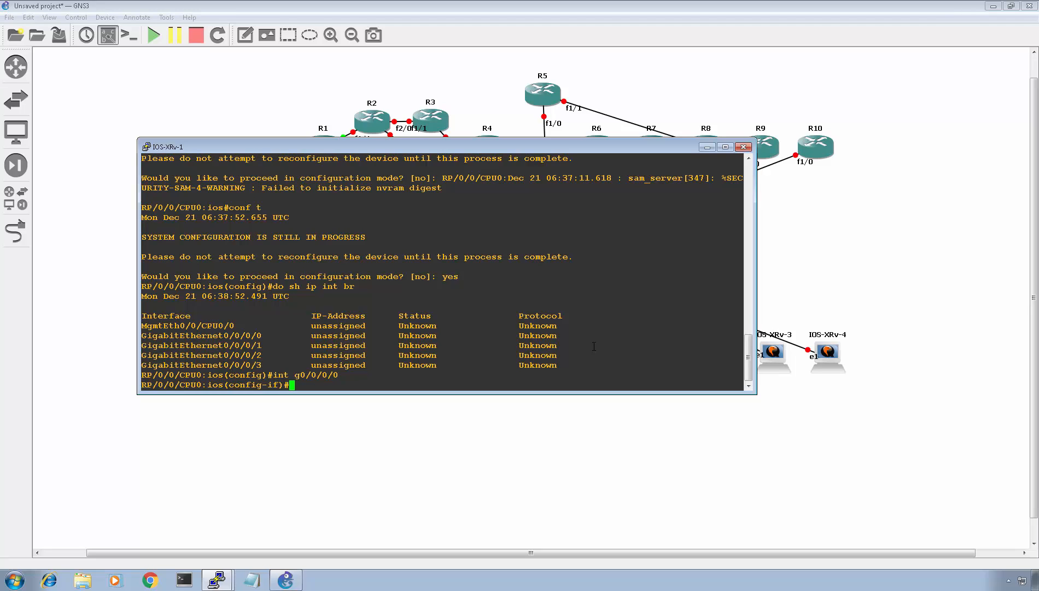
type("no shut")
key("Return")
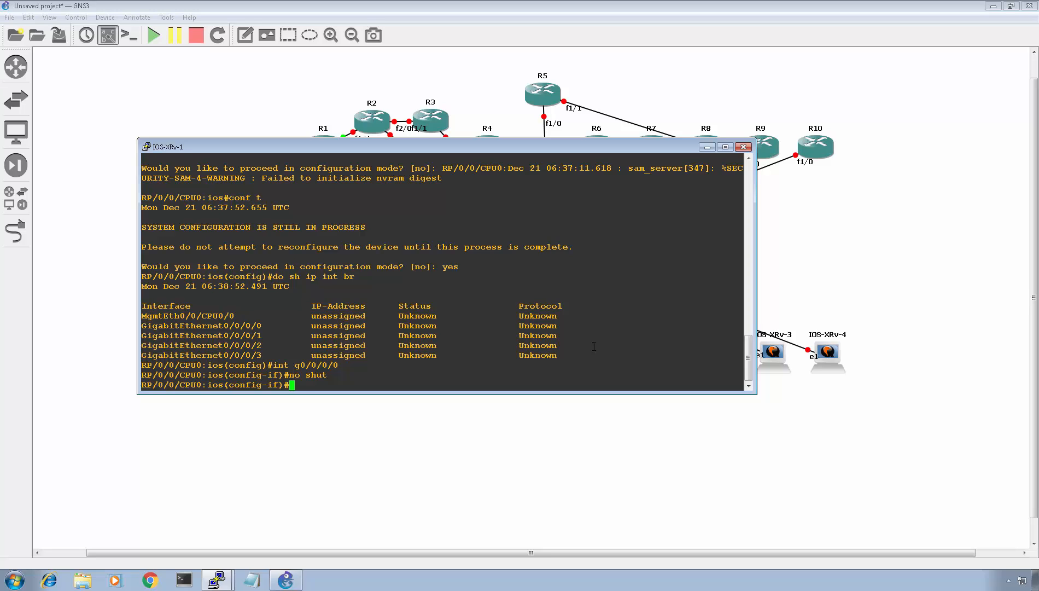
- Commit the configuration and recheck interface status with do sh ip int br
type("do sh ip int br")
key("Return")
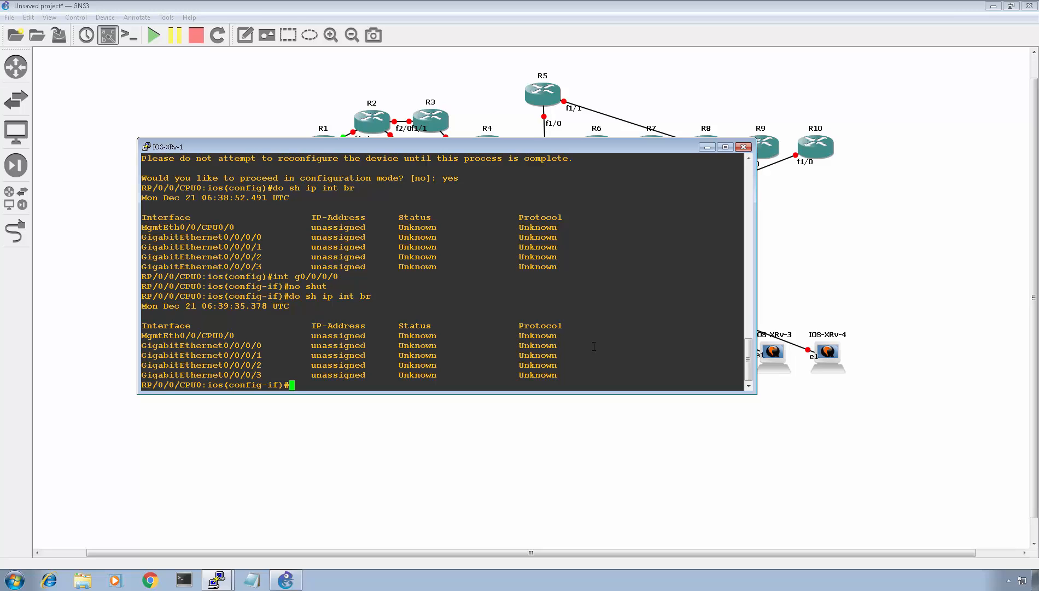
type("commit")
key("Return")
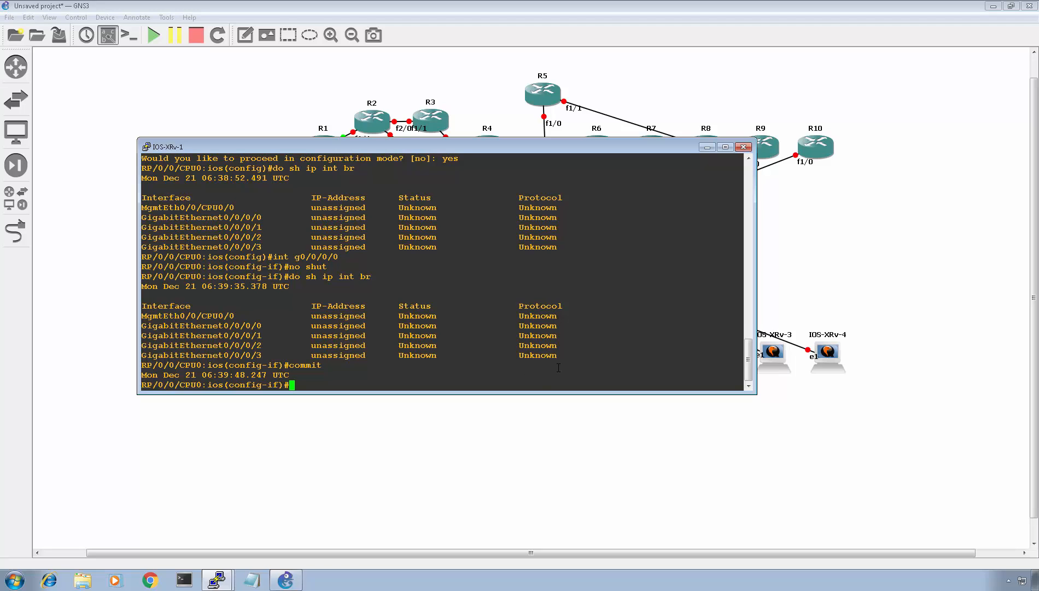
key("Up")
key("Up")
key("Up")
key("Return")
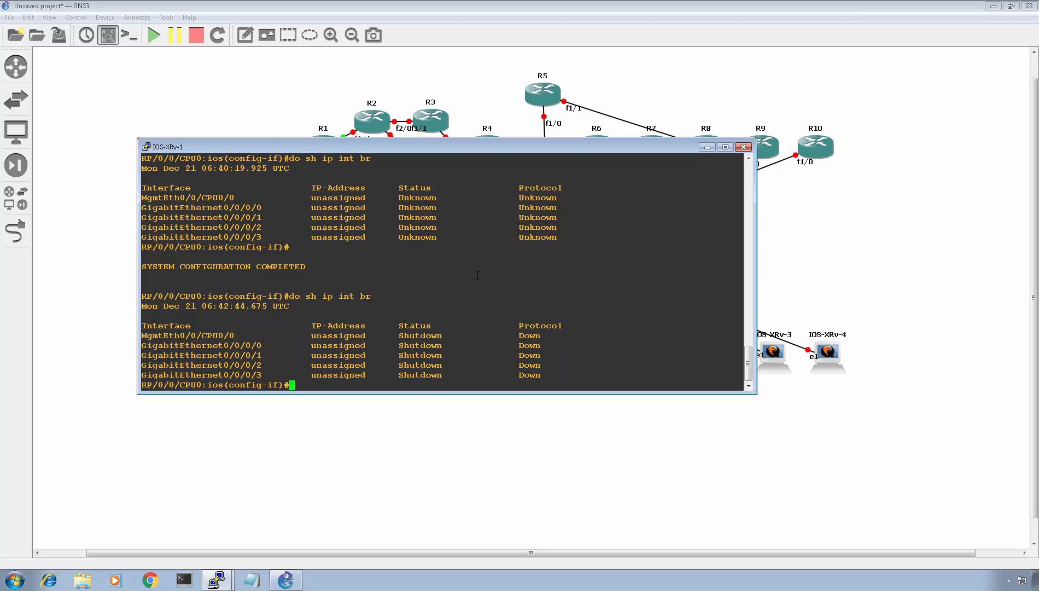
- Exit interface mode, re-enter interface g0/0/0/0 and apply no shut again
type("exit")
key("Return")
type("int g0/0/0/0")
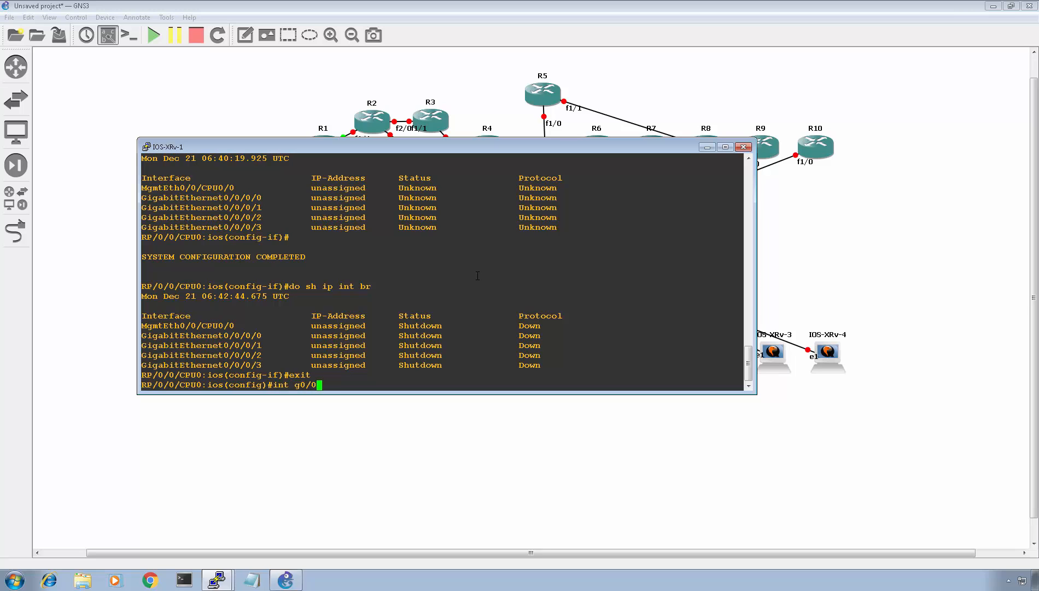
key("Return")
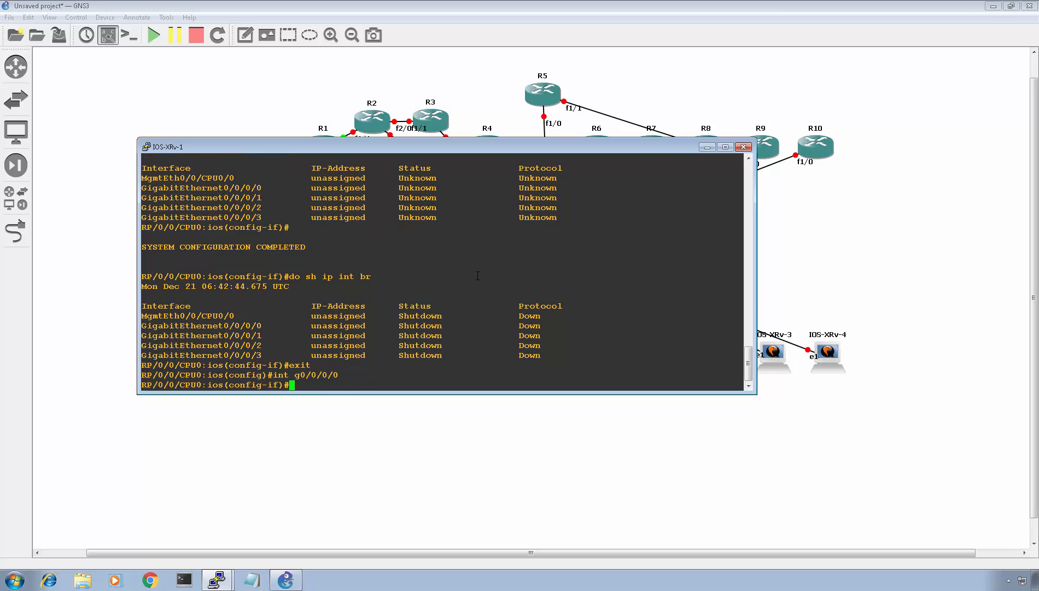
type("no shut")
key("Return")
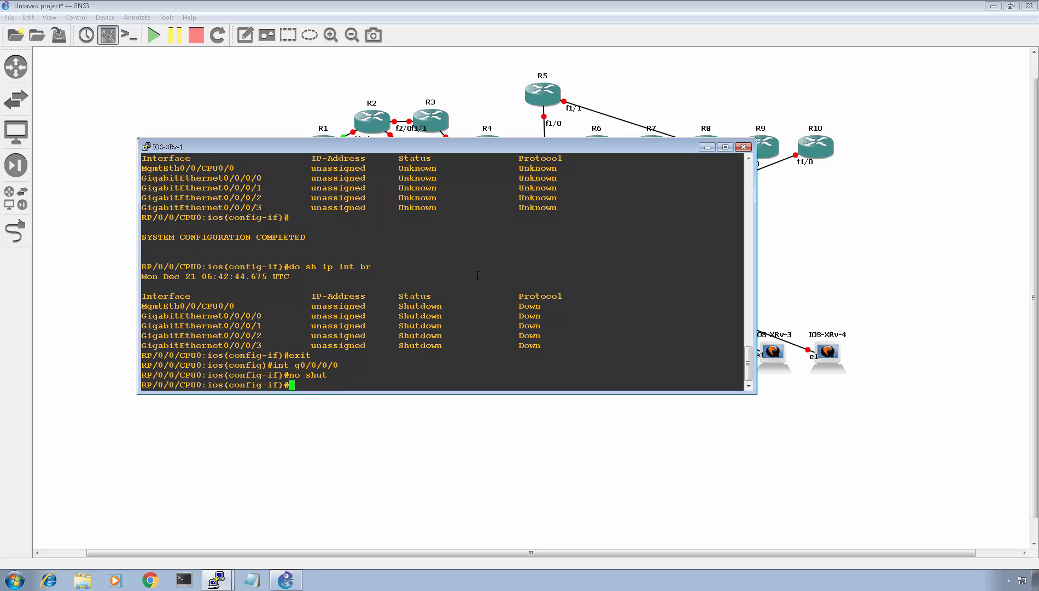
- Check interface status with do sh ip int br and try sh config to view pending changes
type("do sh ip int br")
key("Return")
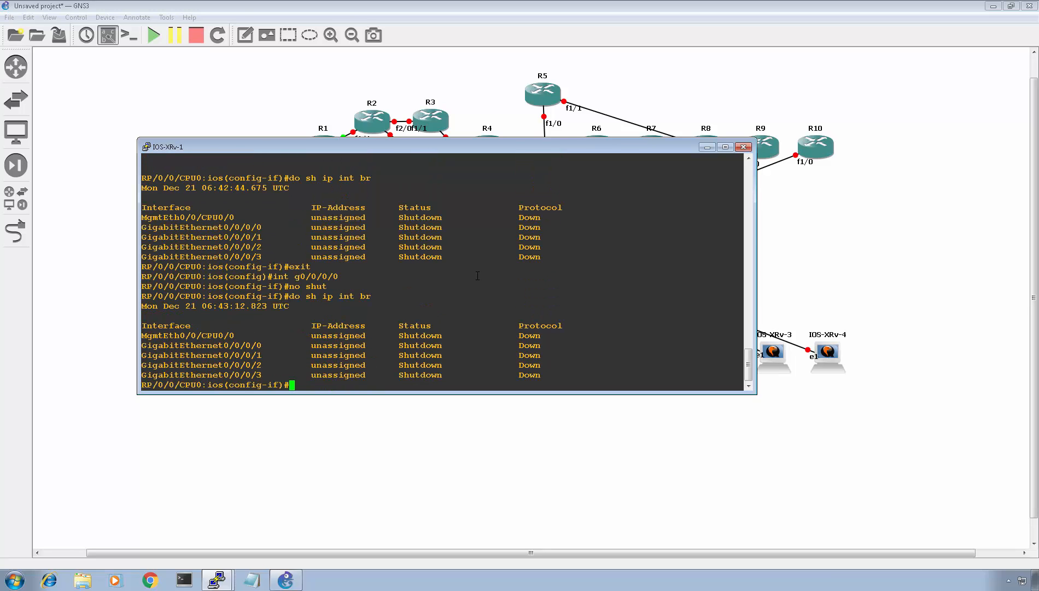
type("sh conifg")
key("Return")
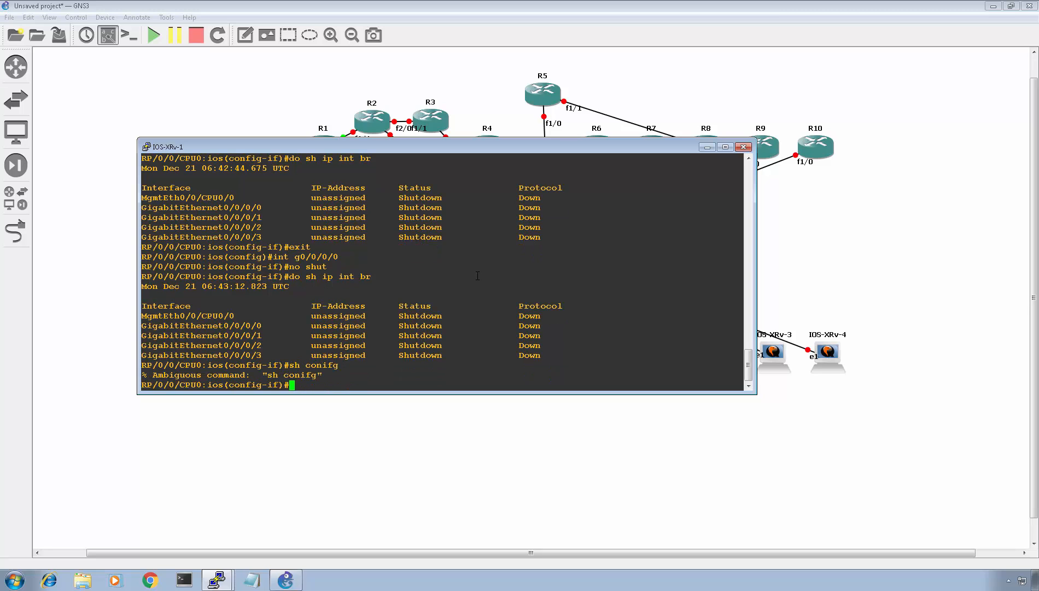
type("sh config")
key("Return")
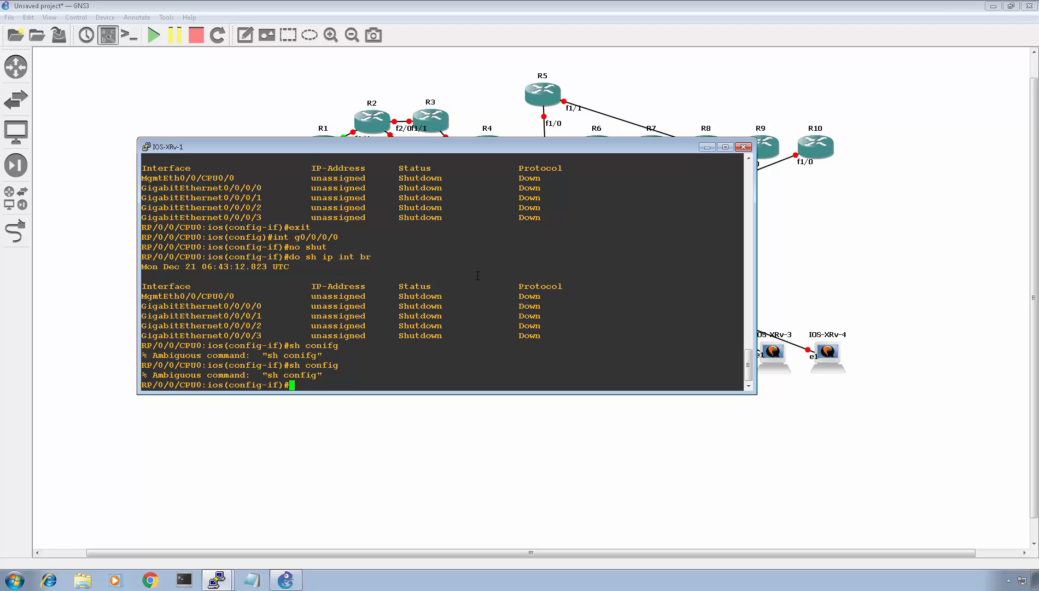
- Commit the interface change, recheck status with do sh ip int br, and leave interface mode
type("commit")
key("Return")
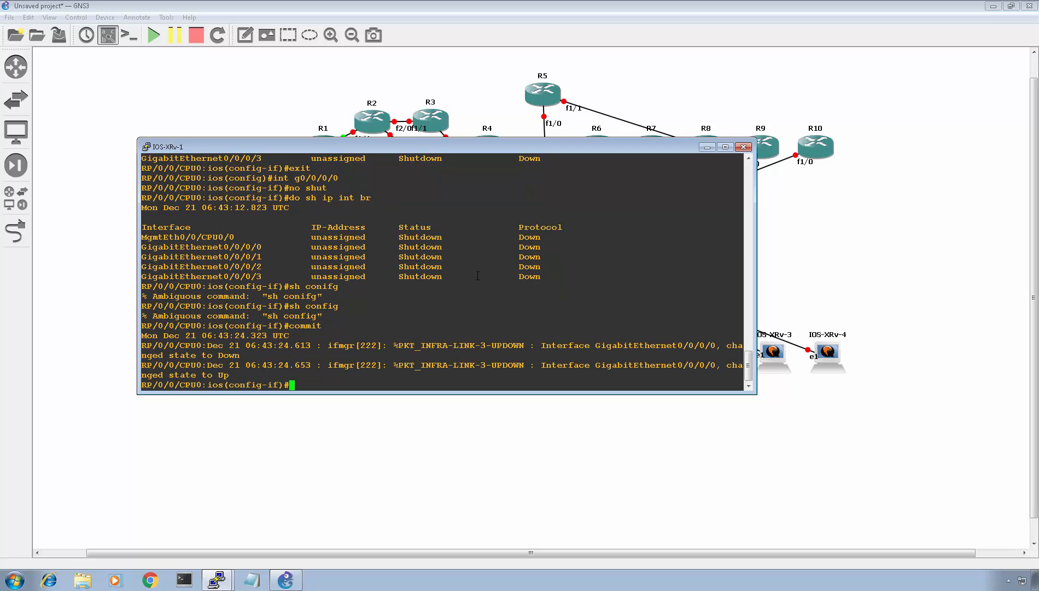
key("Up")
key("Up")
key("Up")
key("Return")
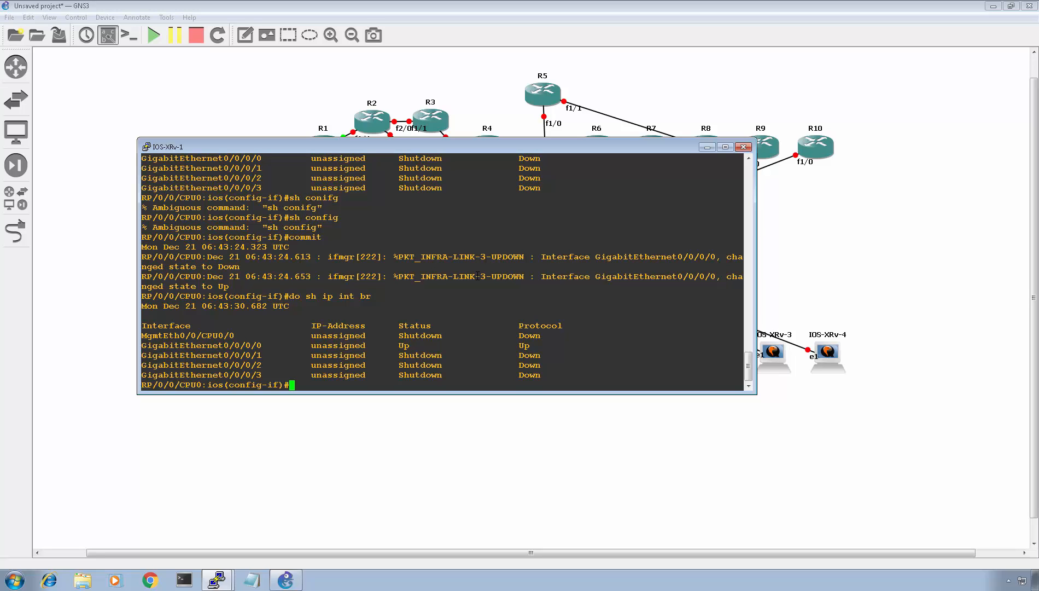
type("exit")
key("Return")
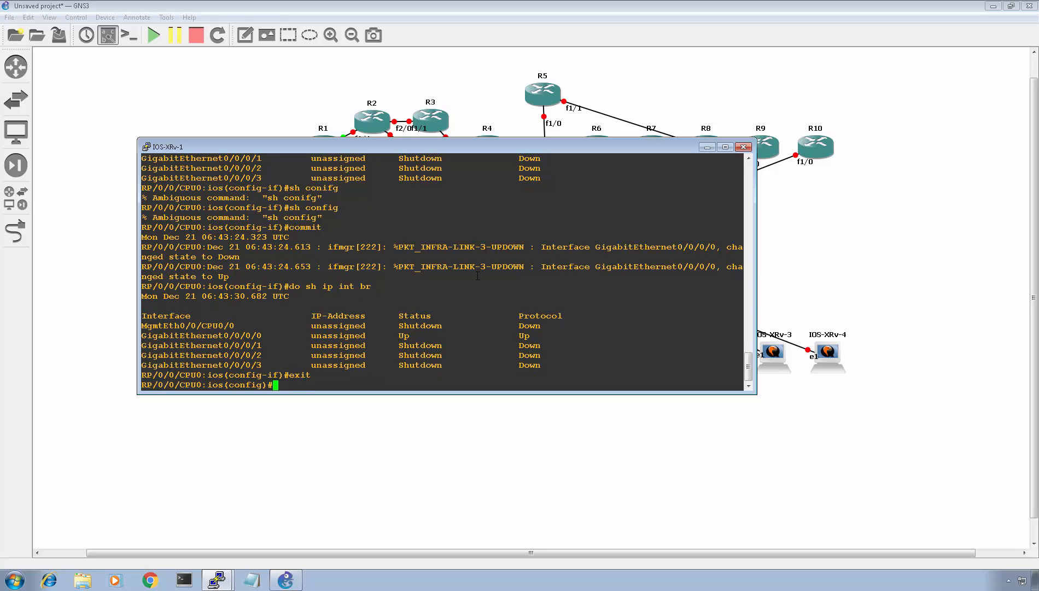
- Create subinterface g0/0/0/0.1112 and set its encapsulation to dot1q vlan 1112
type("int g0/0/0/0.")
type("1112")
key("Return")
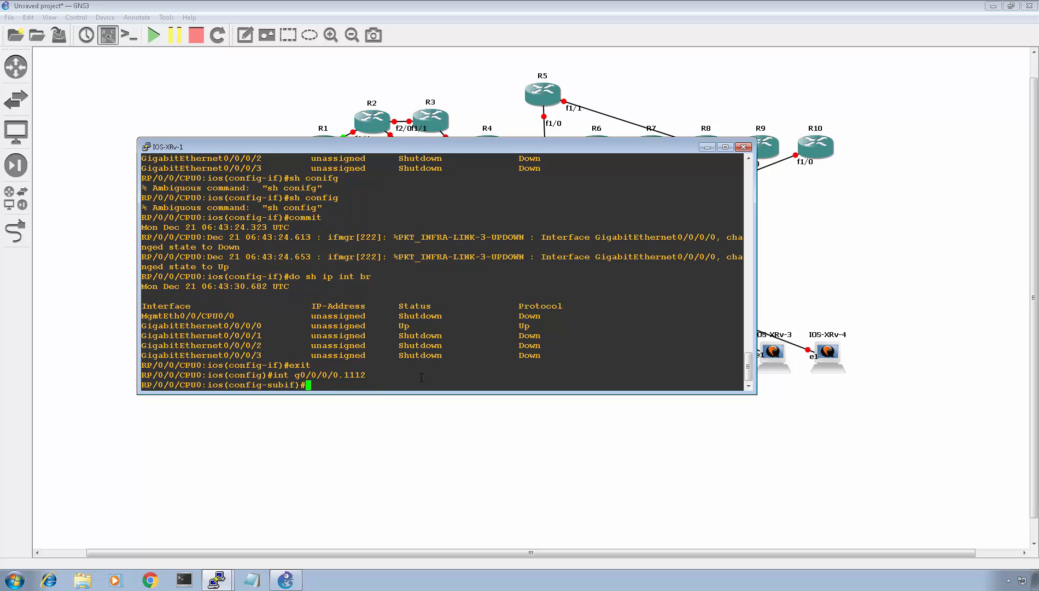
type("do")
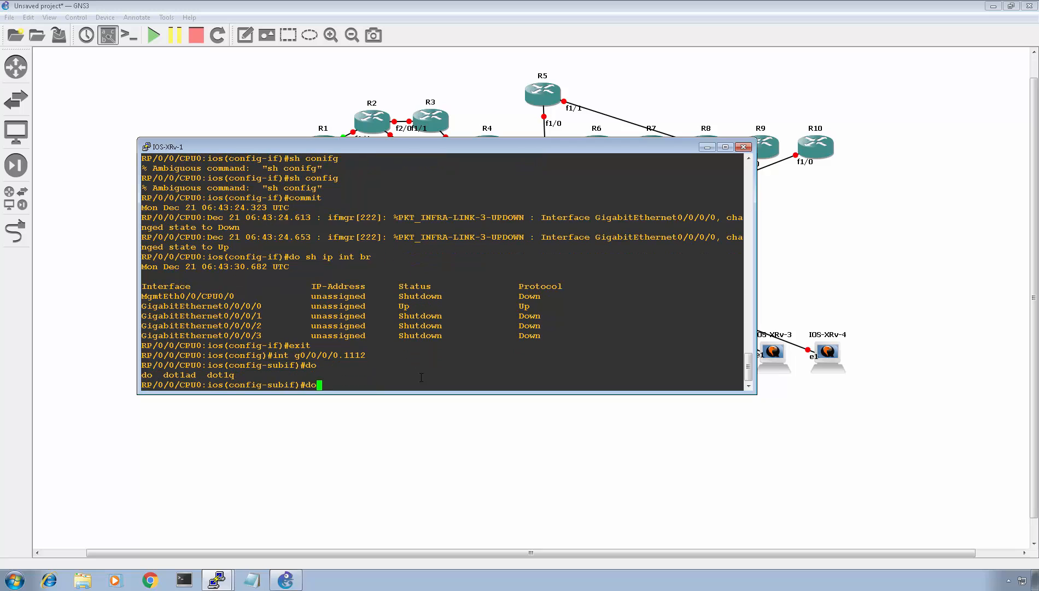
type("?t1q vlan ")
type("1111")
key("Return")
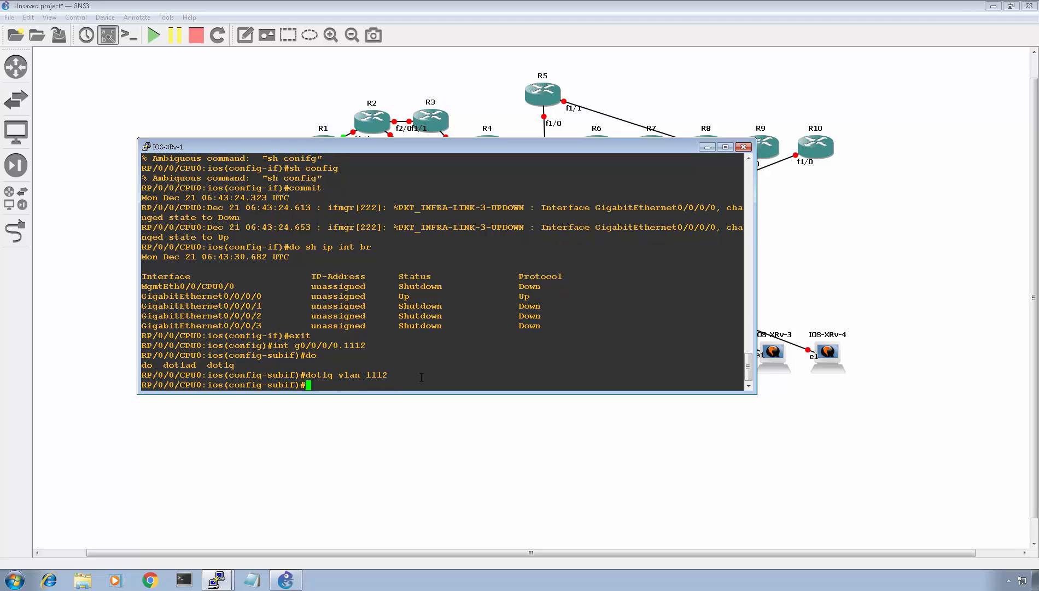
- Assign IP address 10.11.12.11 255.255.255.0 to the subinterface
type("ip ad ")
type("10.11.12.")
type("11 255.255")
type(".256")
key("BackSpace")
key("BackSpace")
type("55.0")
key("Left")
key("Left")
key("Left")
key("Left")
key("Left")
key("Left")
key("Left")
key("Left")
key("Left")
key("Left")
key("Left")
key("Left")
key("Left")
key("Left")
key("Left")
key("Left")
key("Left")
key("Left")
key("Left")
key("Left")
key("Left")
key("Left")
key("Left")
key("Left")
key("Left")
key("Left")
type("d")
key("Return")
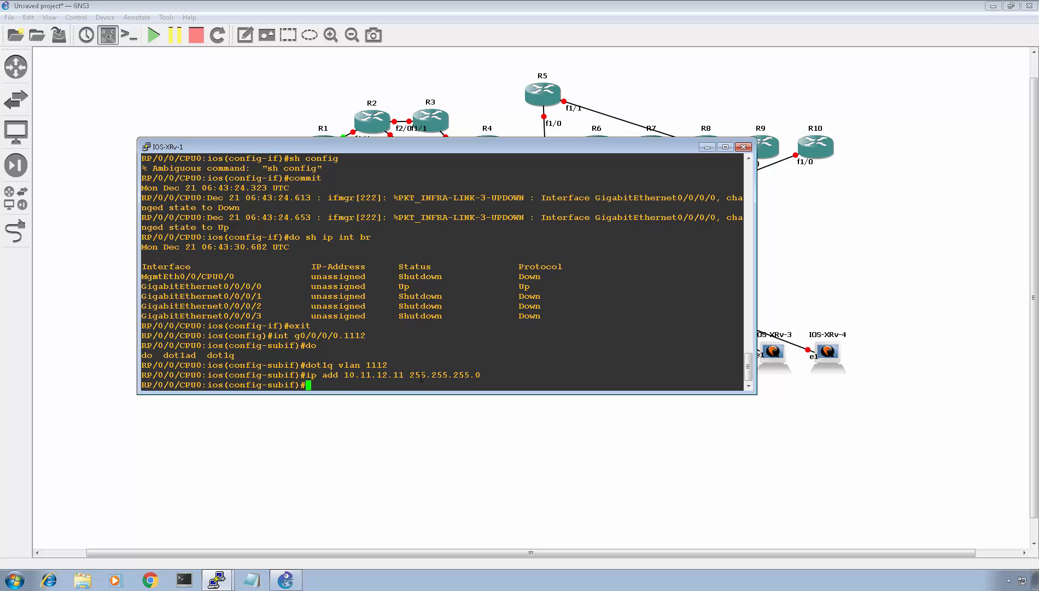
- Try sh config, do sh config and commit ? to review pending changes and commit options
type("sh config")
key("Return")
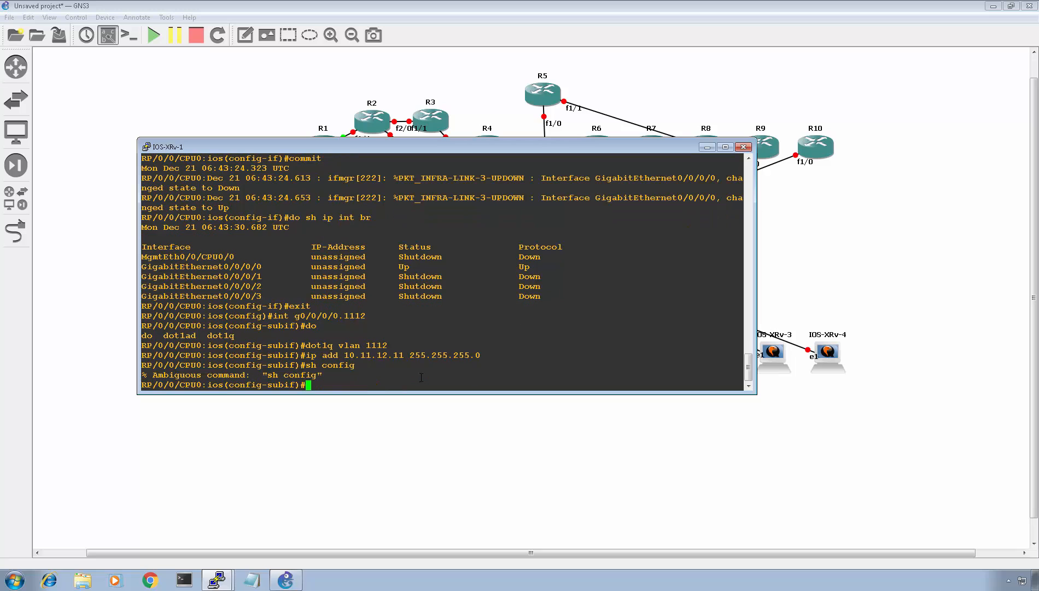
type("do sh confi")
type("g")
key("Return")
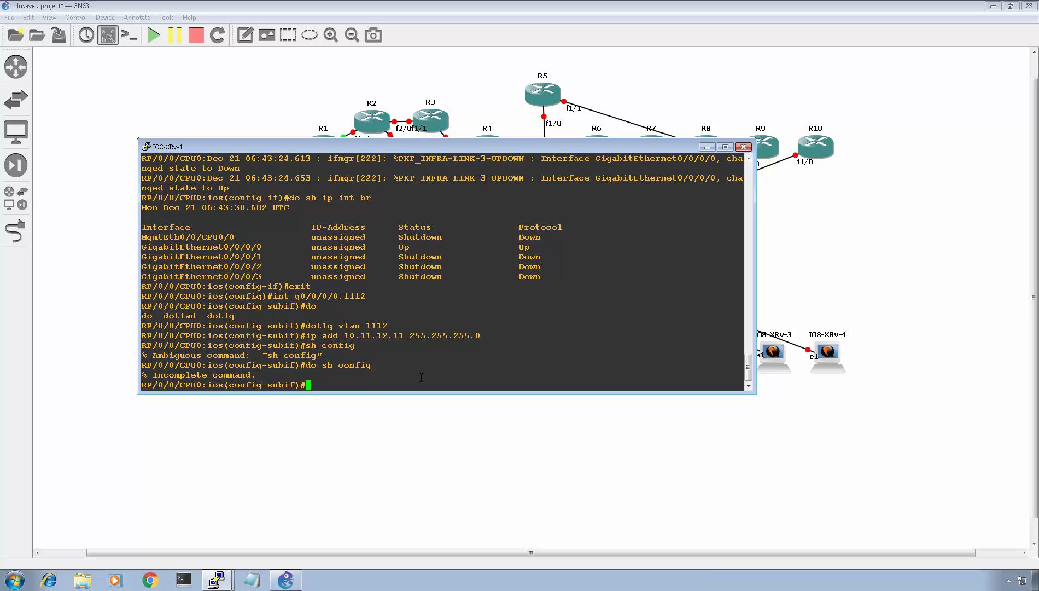
type("sh commit ?")
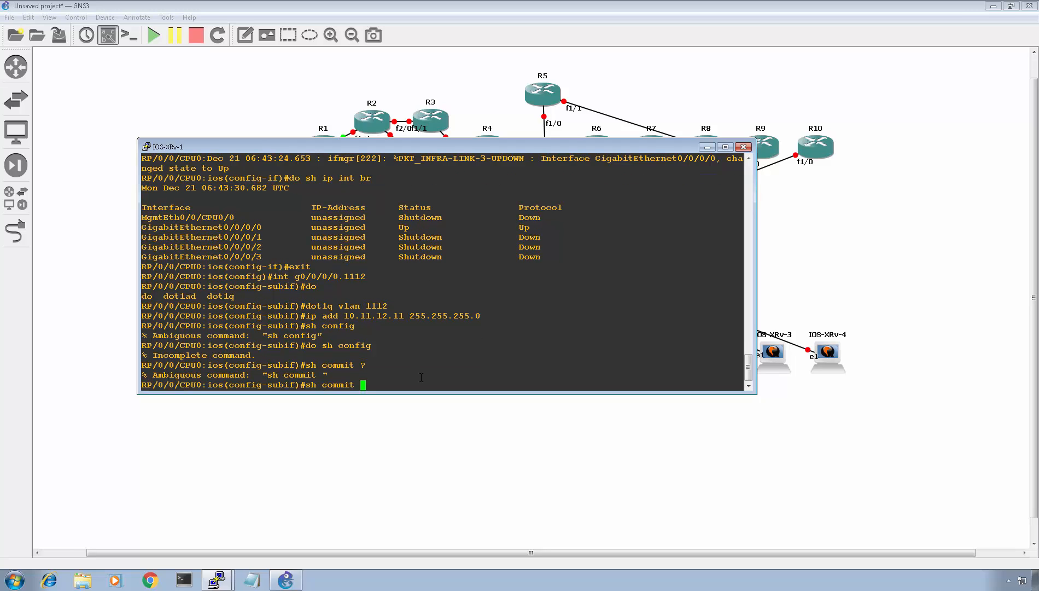
key("BackSpace")
key("BackSpace")
key("BackSpace")
key("BackSpace")
key("BackSpace")
key("BackSpace")
key("BackSpace")
key("BackSpace")
key("BackSpace")
key("BackSpace")
type("commit ?")
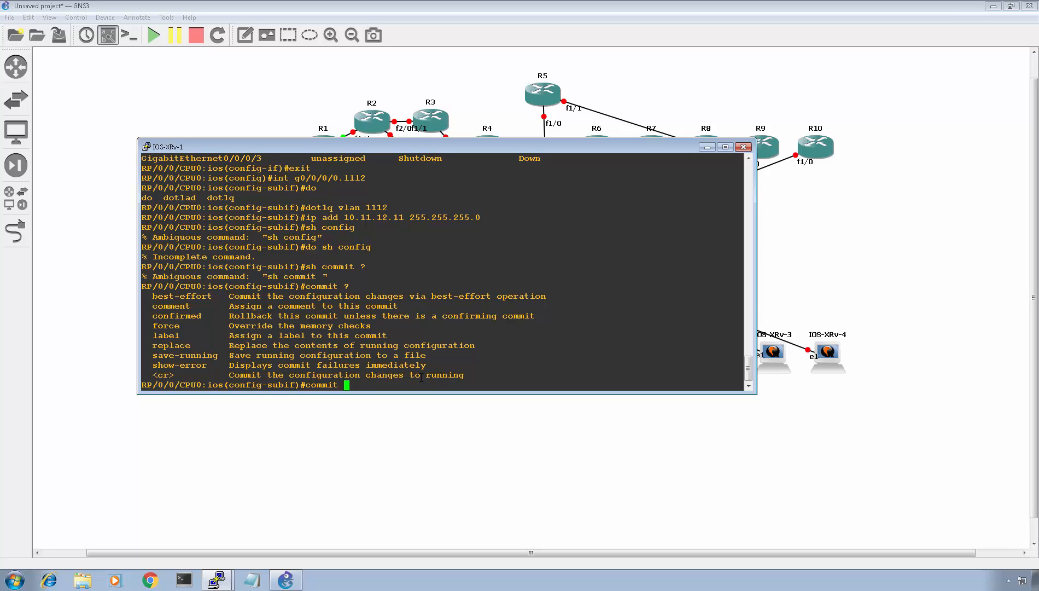
- Commit the subinterface configuration and verify it with do sh ip int br
key("Return")
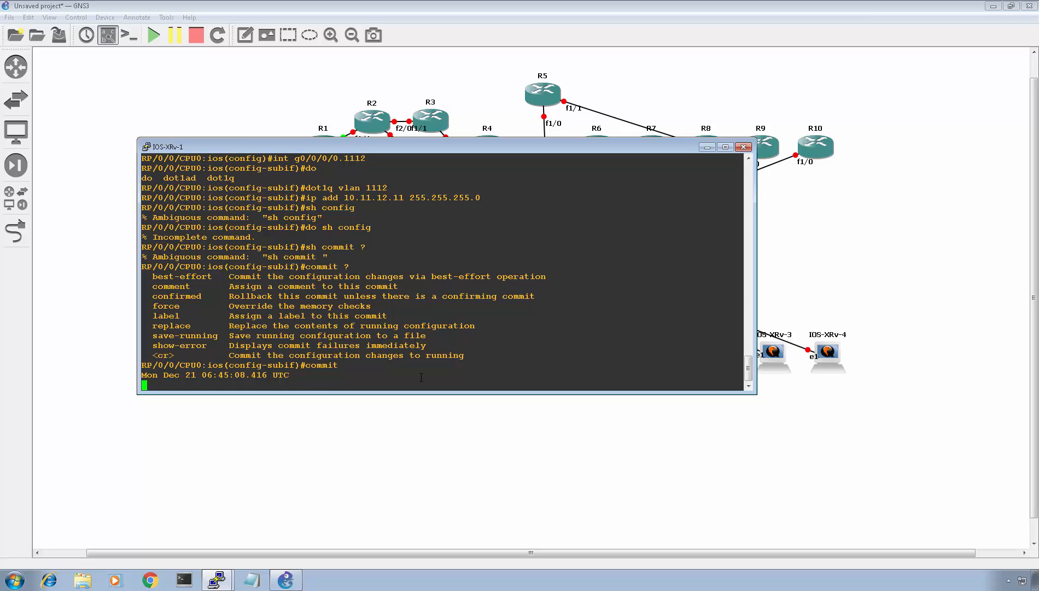
type("do sh ip int br")
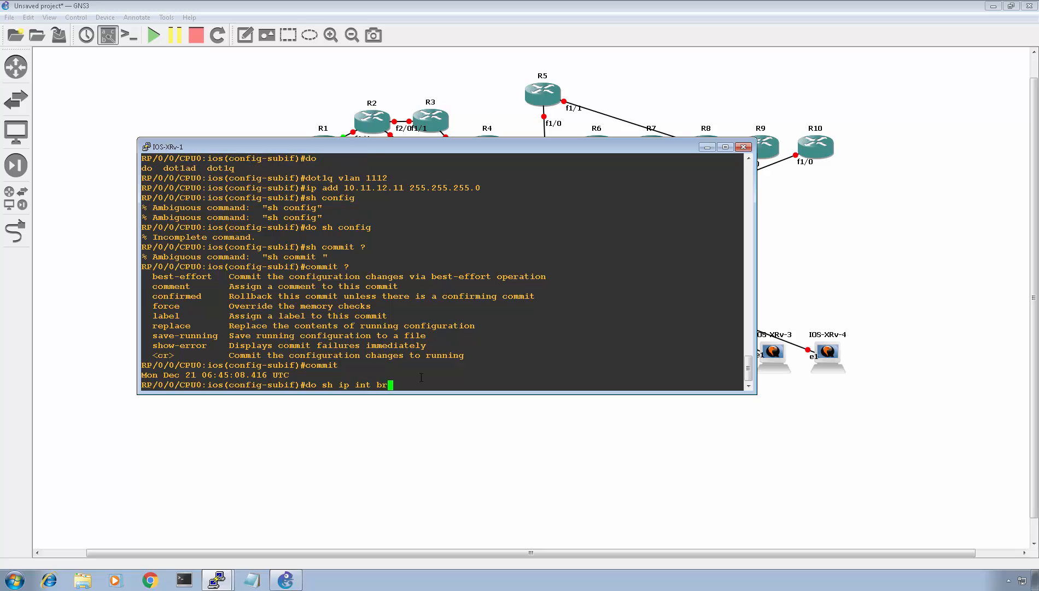
key("Return")
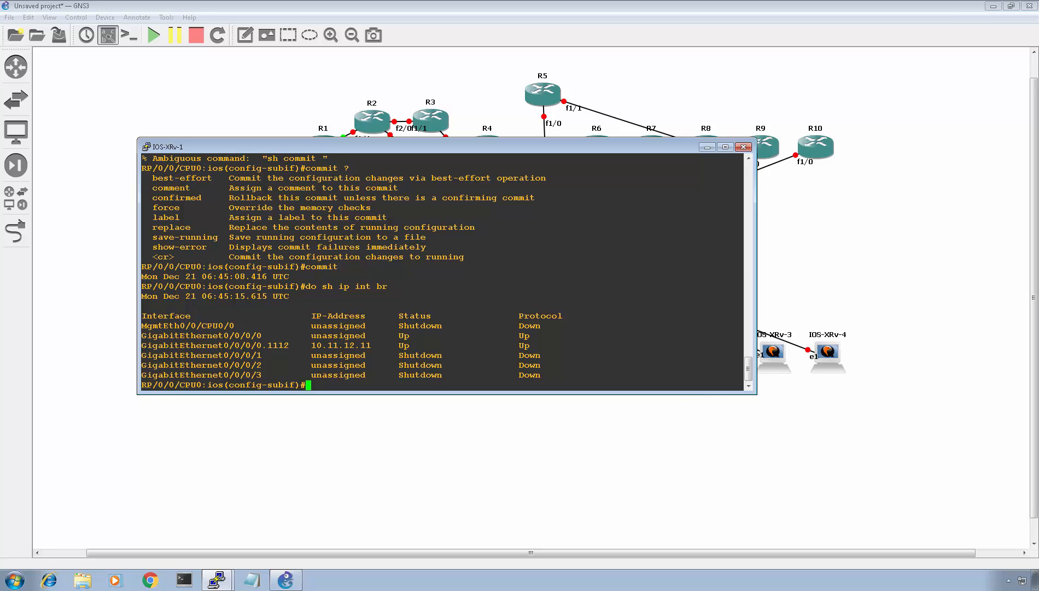
- Switch to SuperPuTTY and locate the XR1 session in the sessions list
key("alt+Tab")
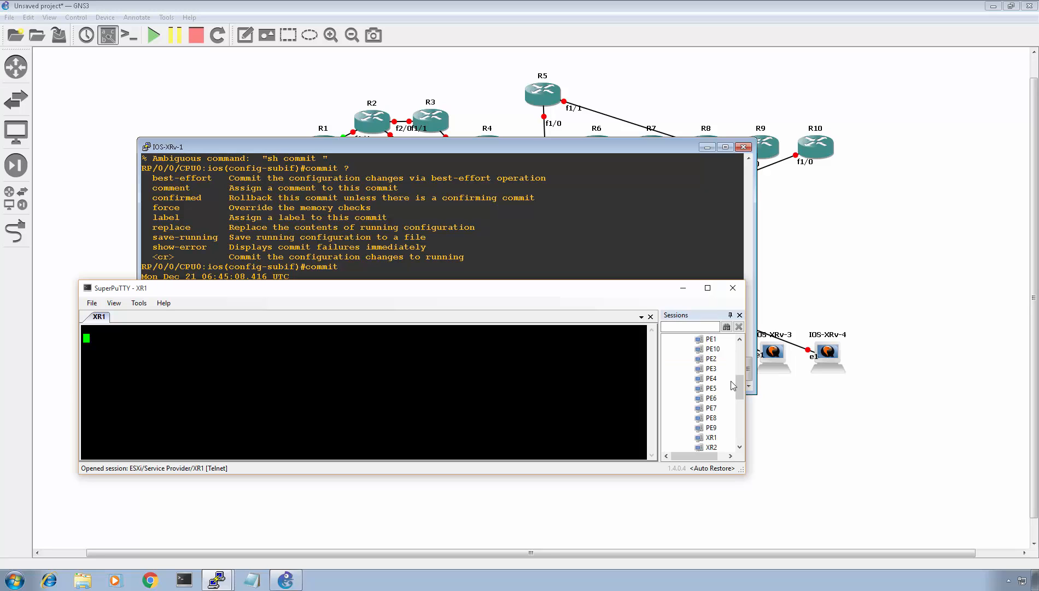
scroll(728, 394, "down", 1)
right_click(712, 408)
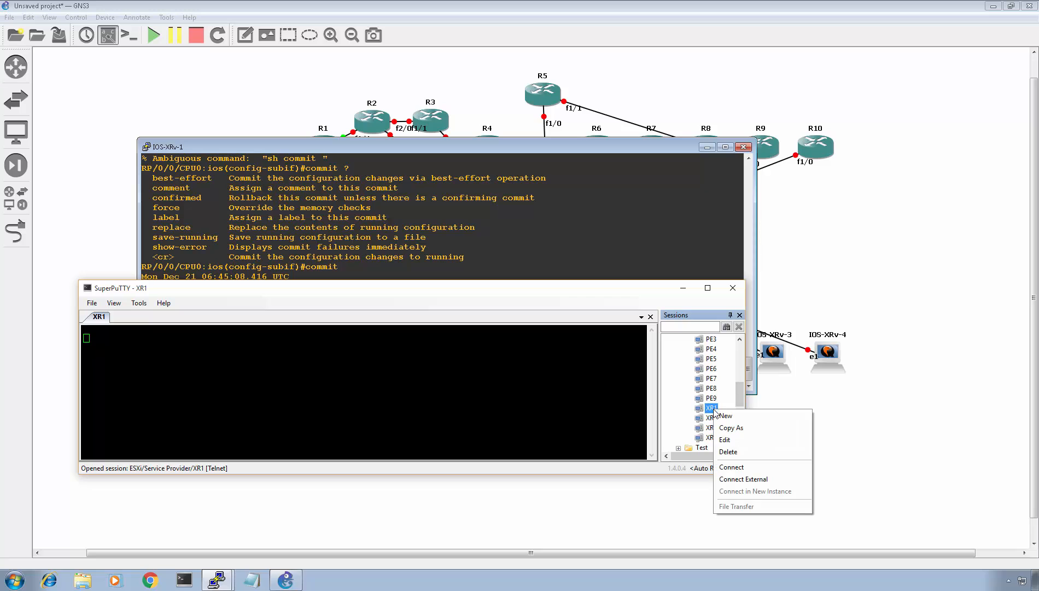
left_click(739, 399)
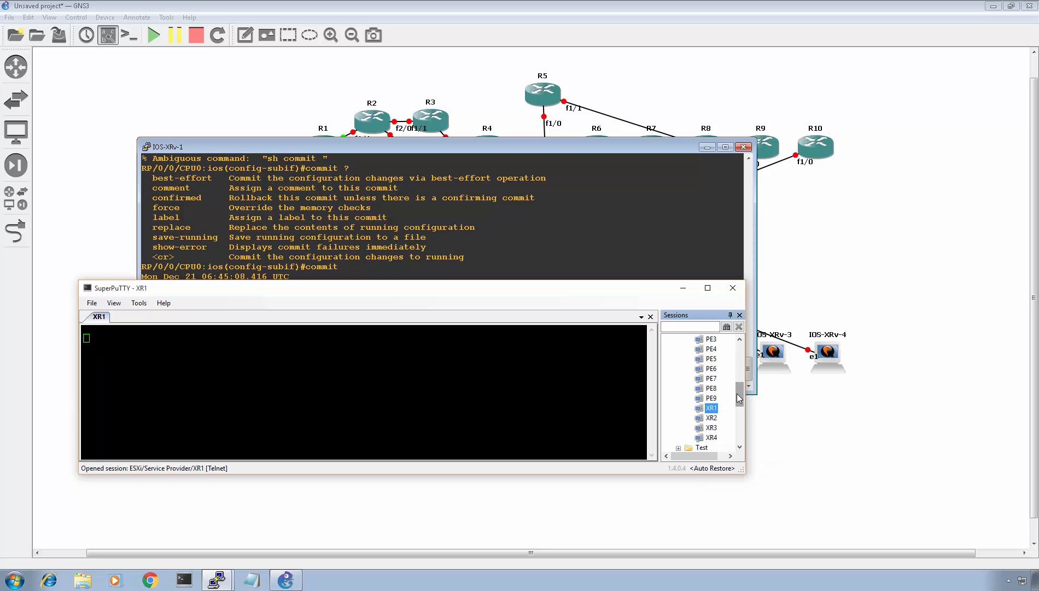
right_click(712, 417)
left_click(727, 450)
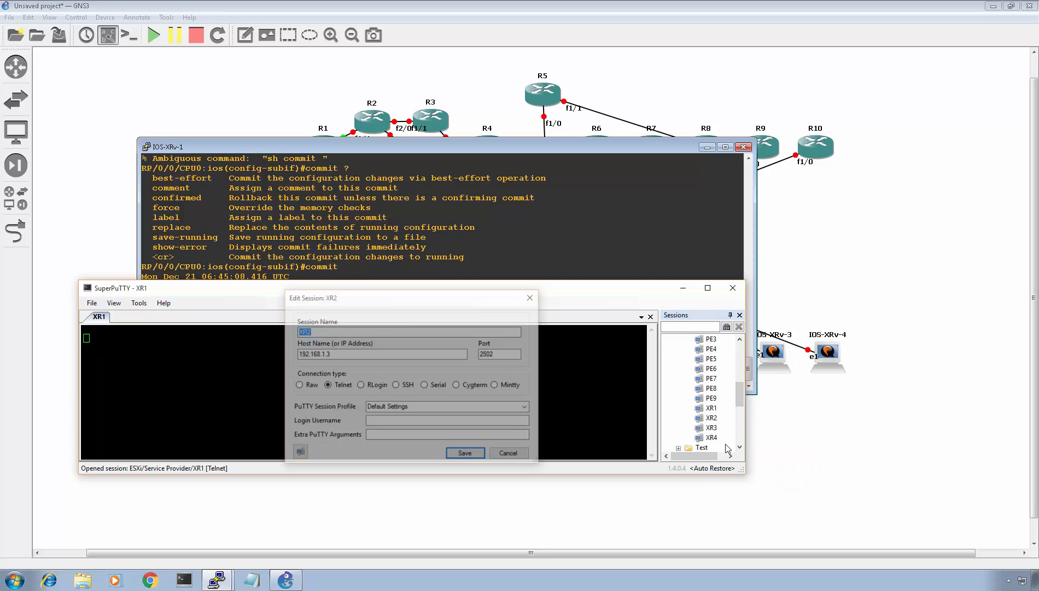
left_click(530, 298)
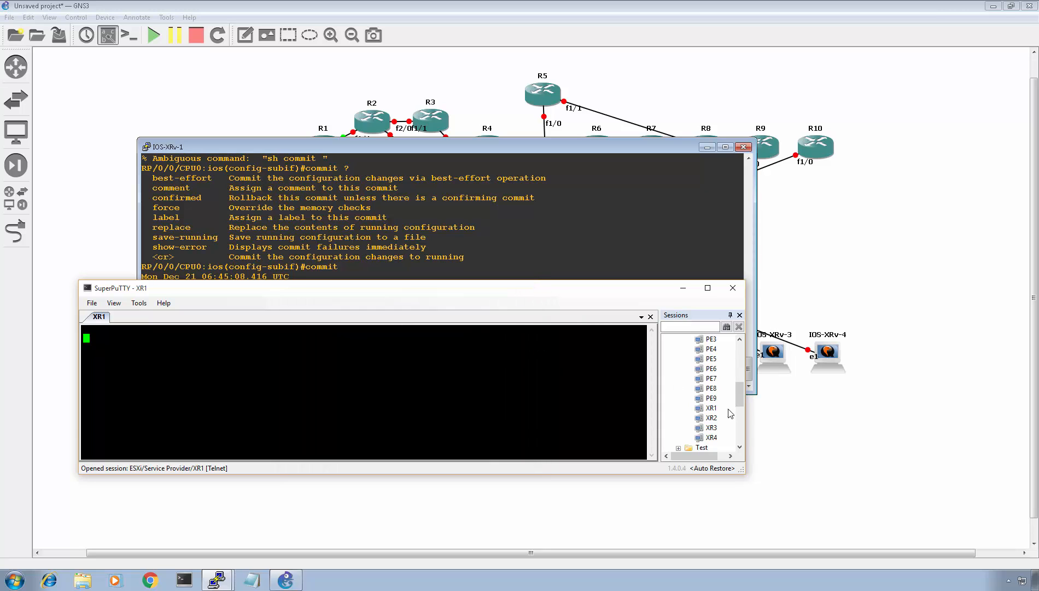
- Edit the XR1 session and set its port to 2501, saving the change
left_click(711, 408)
right_click(711, 407)
left_click(728, 438)
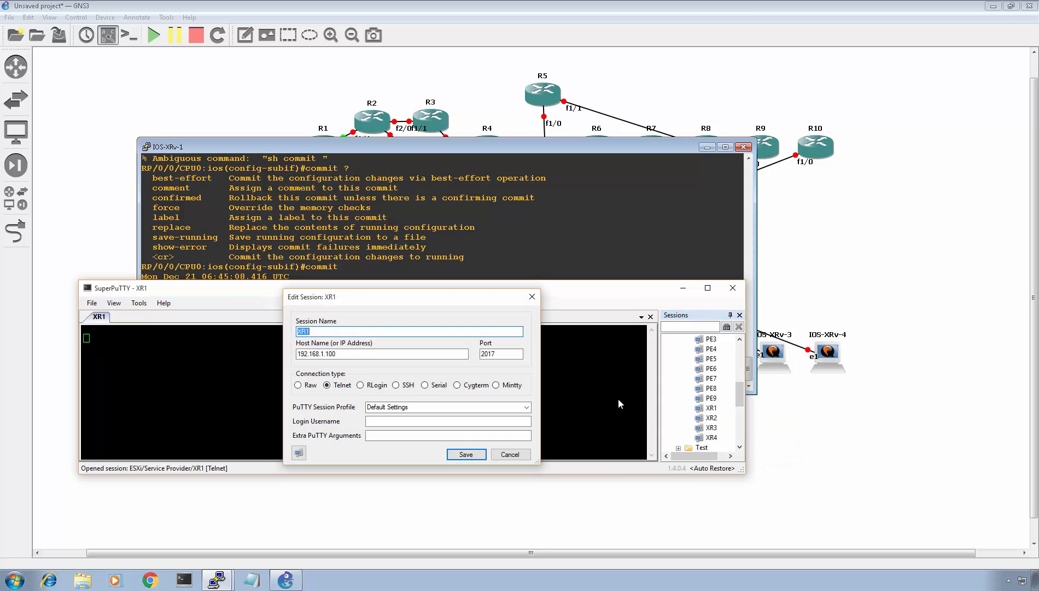
double_click(501, 353)
type("250")
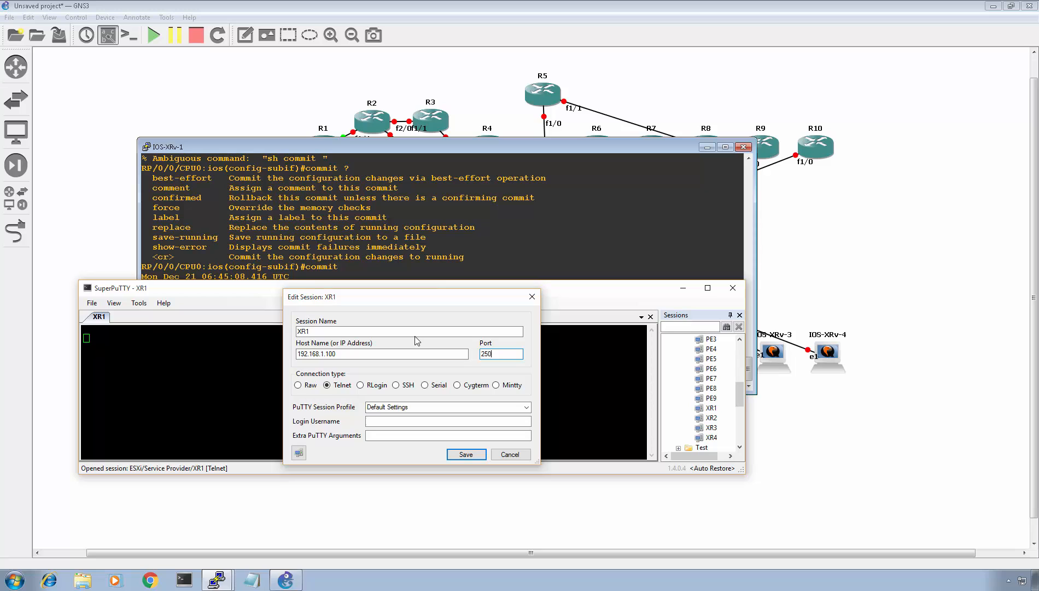
type("1")
key("Return")
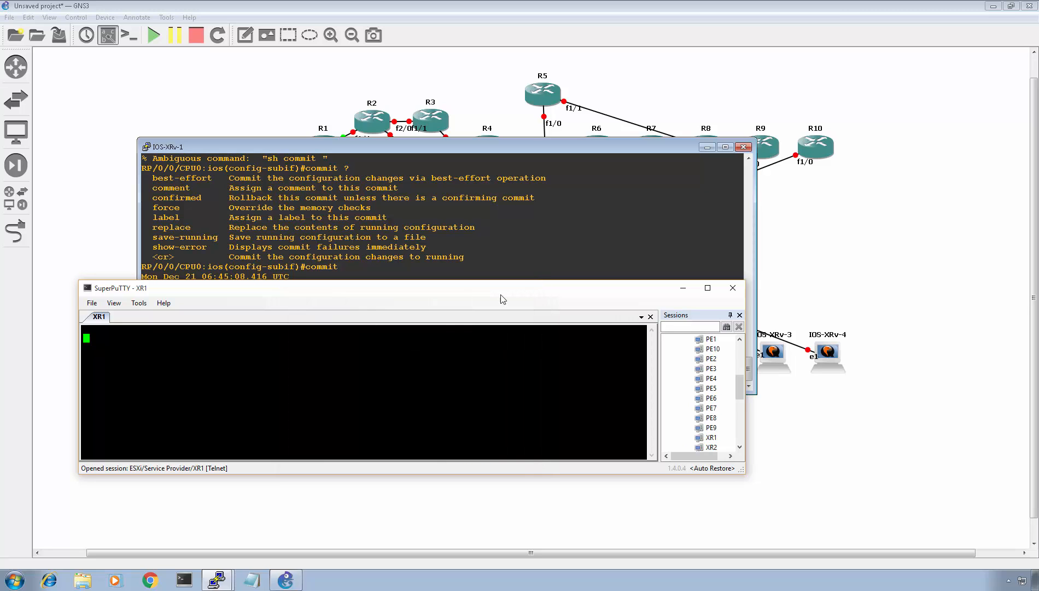
key("Return")
key("Return")
key("Return")
key("Return")
key("Return")
key("Return")
key("Return")
key("Return")
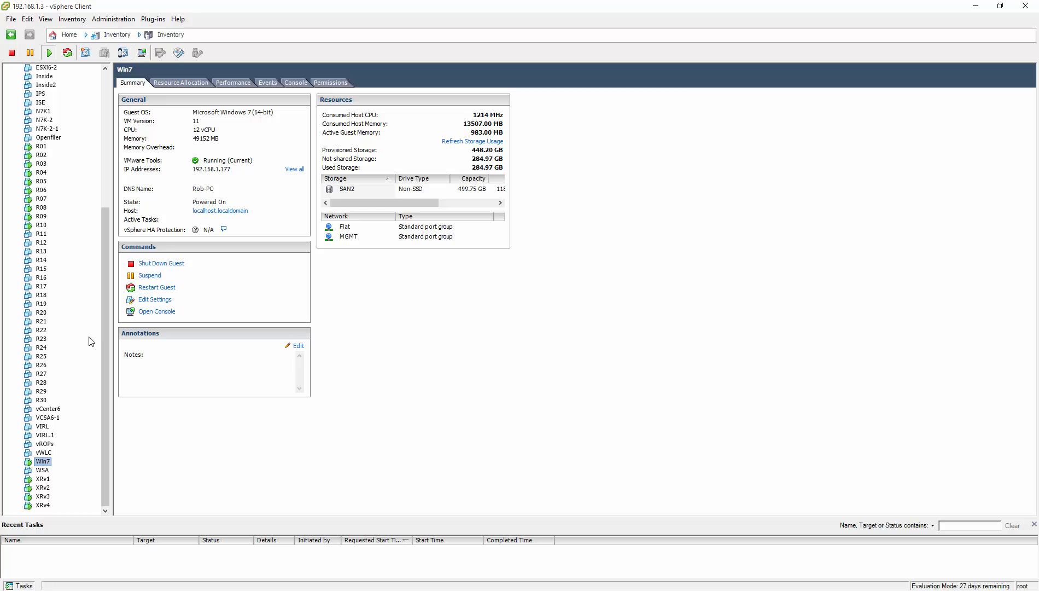
- Inspect the XRv1 virtual machine's serial port network URI in its properties and close them
left_click(48, 478)
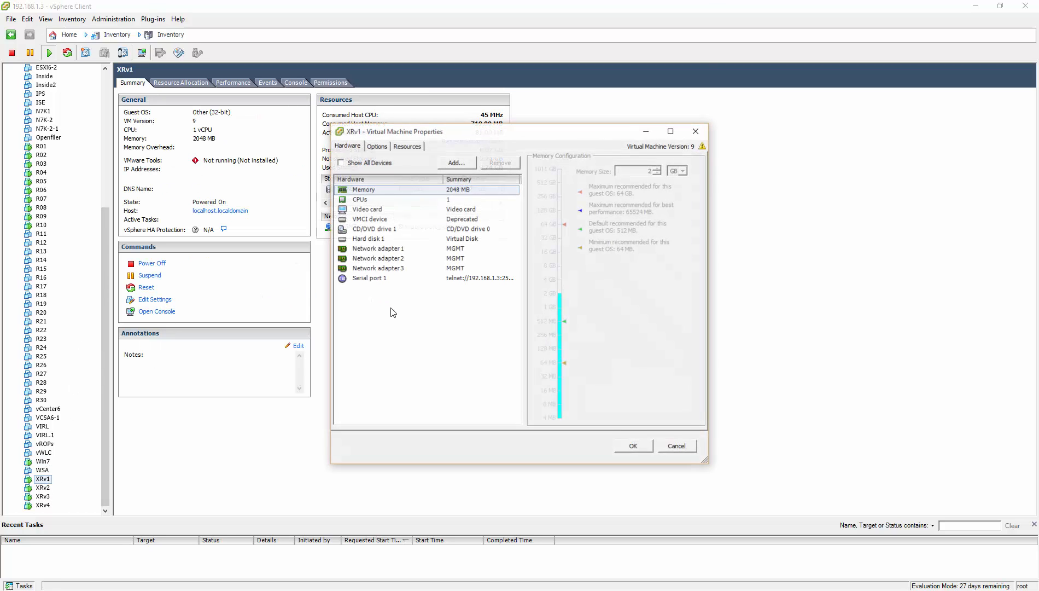
left_click(423, 279)
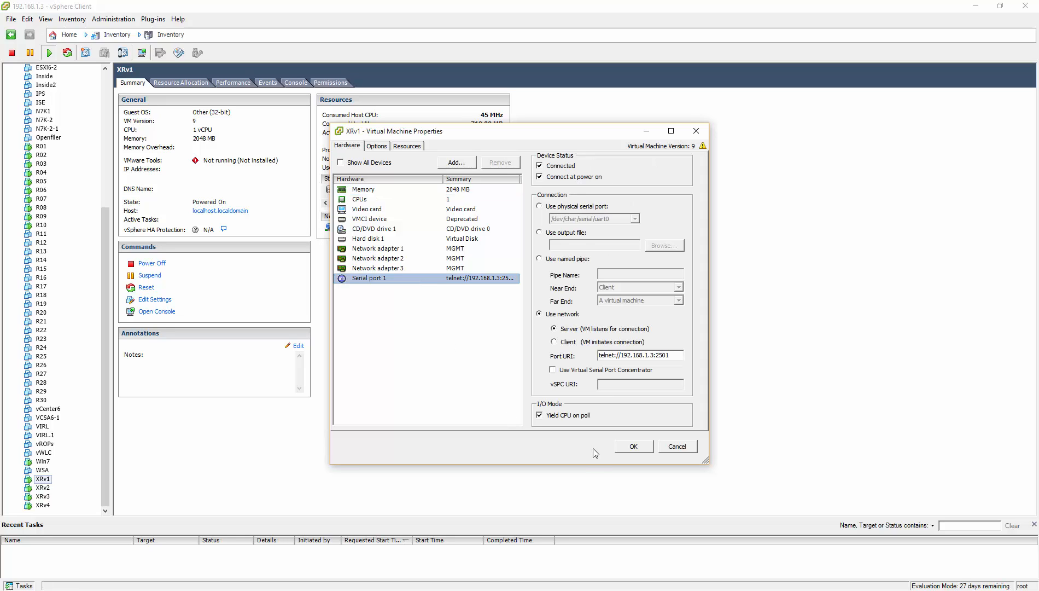
left_click(630, 446)
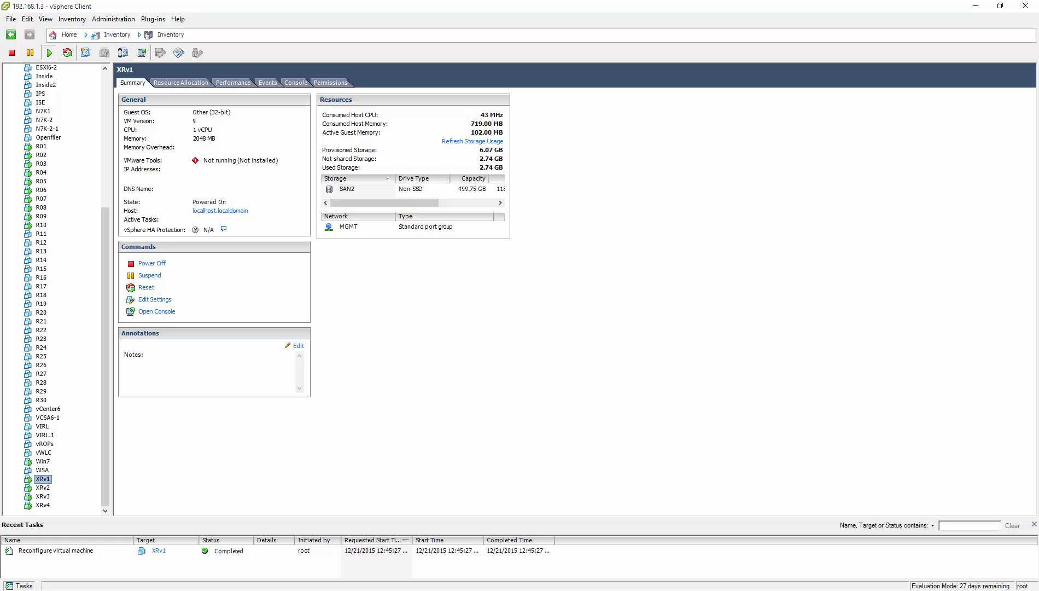
- Switch to SuperPuTTY and open the XR2 console session
key("alt+Tab")
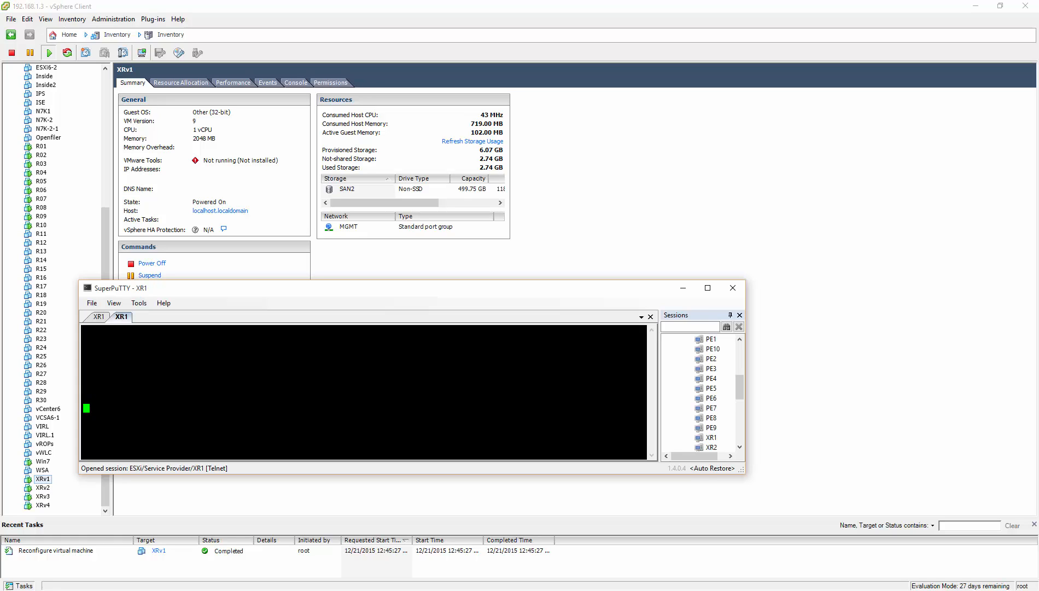
left_click(99, 317)
left_click(121, 317)
left_click_drag(742, 391, 742, 400)
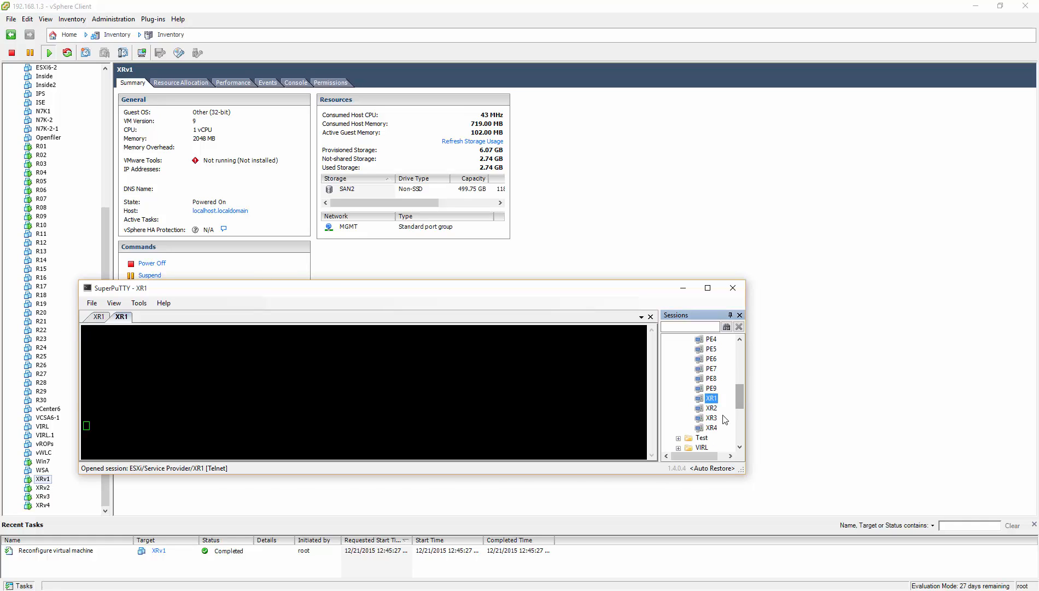
double_click(711, 407)
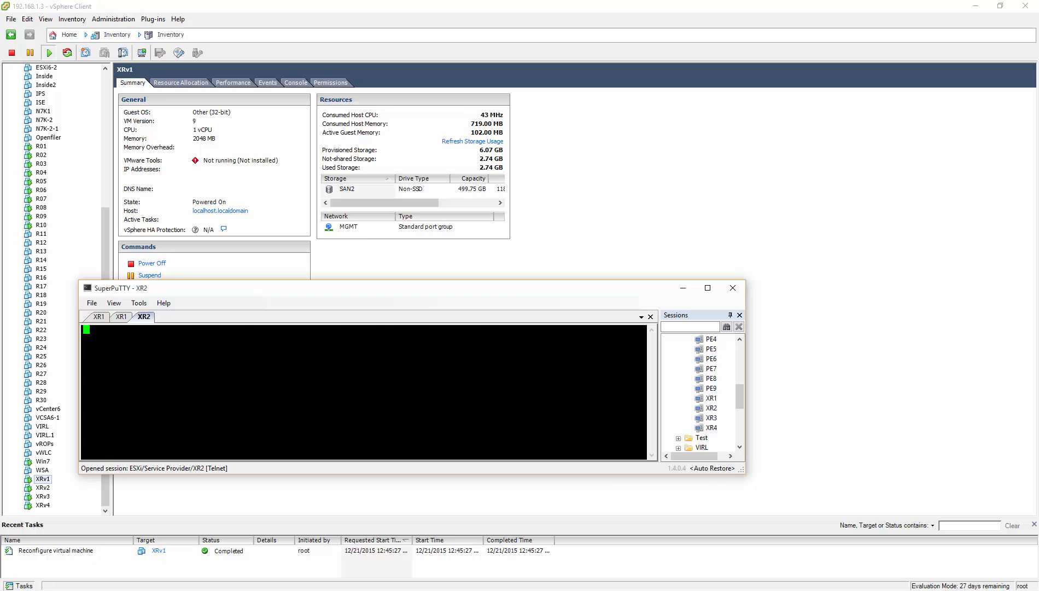
- Log in to XR2 with the account username and password
type("Rob")
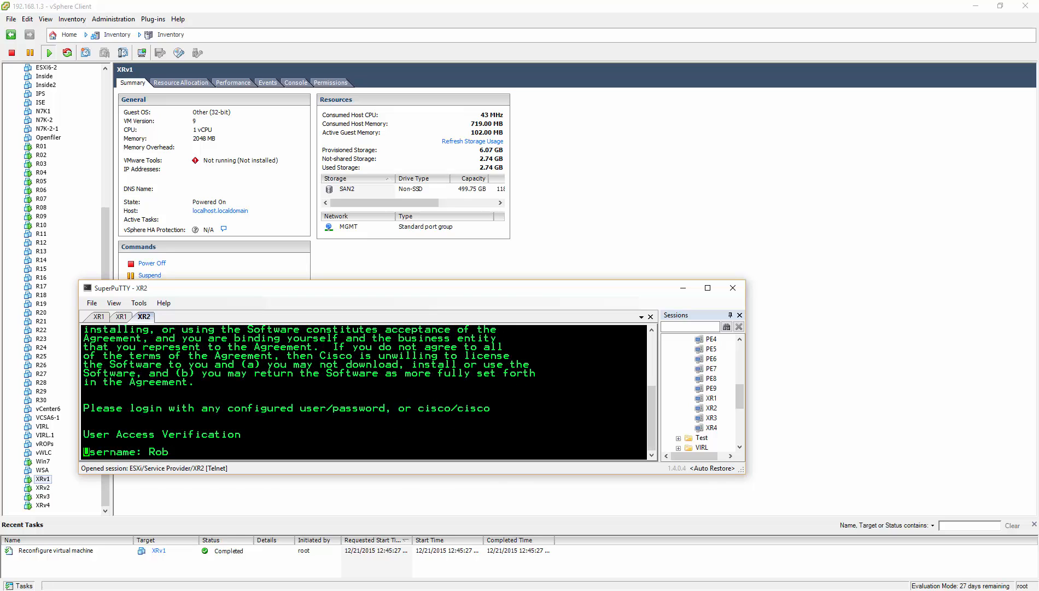
key("Return")
key("Return")
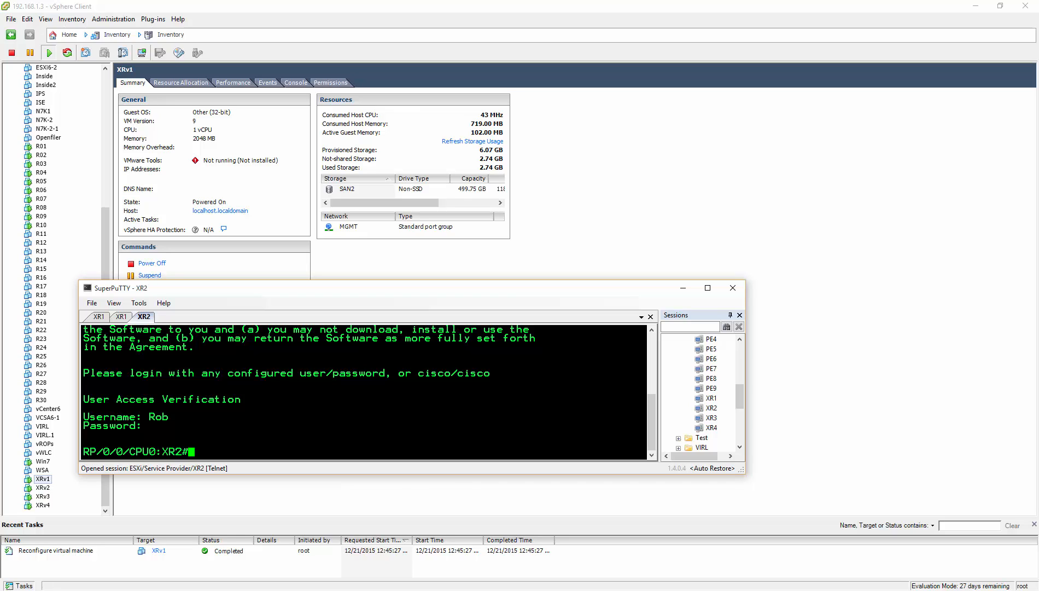
- Show the interface brief on XR2 and enter configuration mode with conf t
type("sh ip int br")
key("Return")
type("conf t")
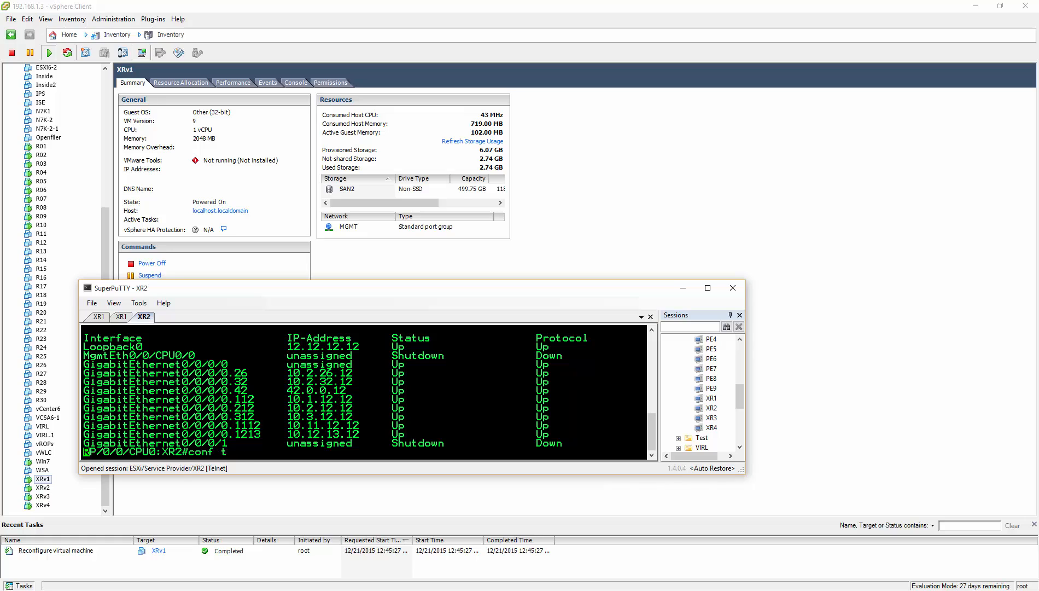
key("Return")
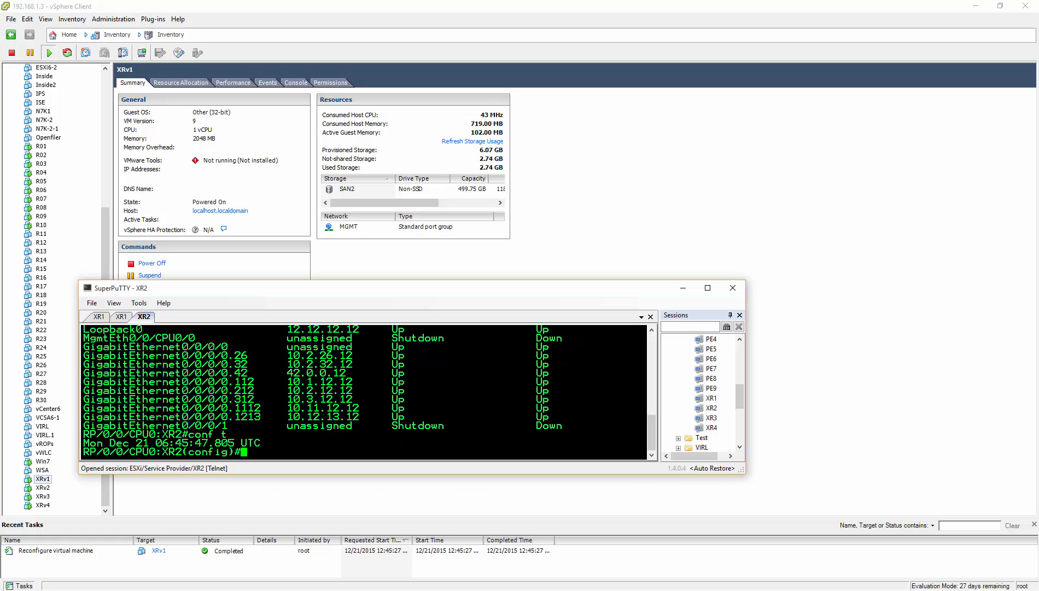
- Create subinterface g0/0/0/0.1000 and set its encapsulation to dot1q VLAN 1000
type("int g0/0/0/0")
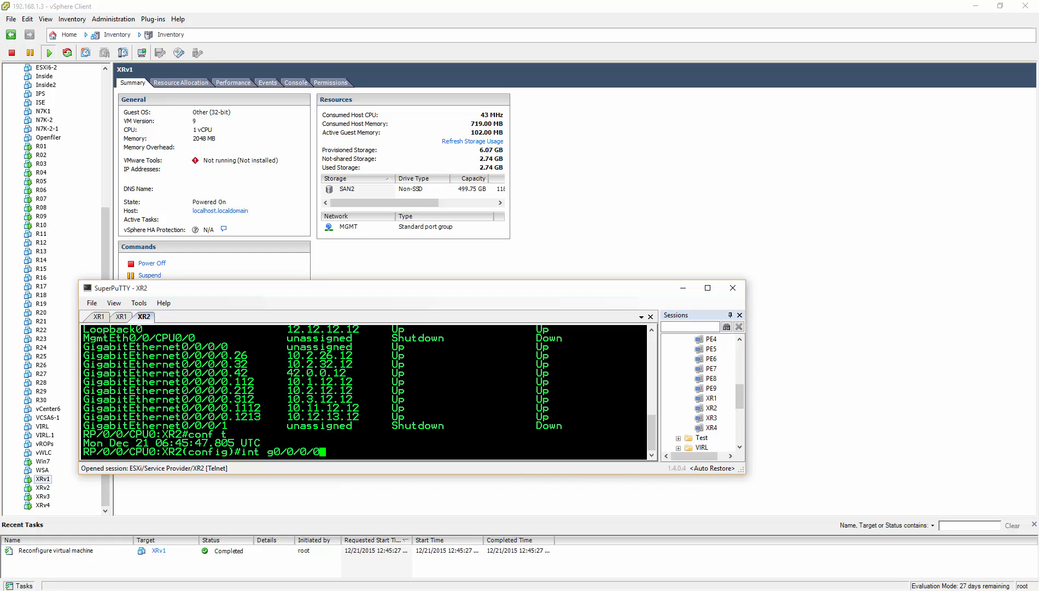
type(".1000")
key("Return")
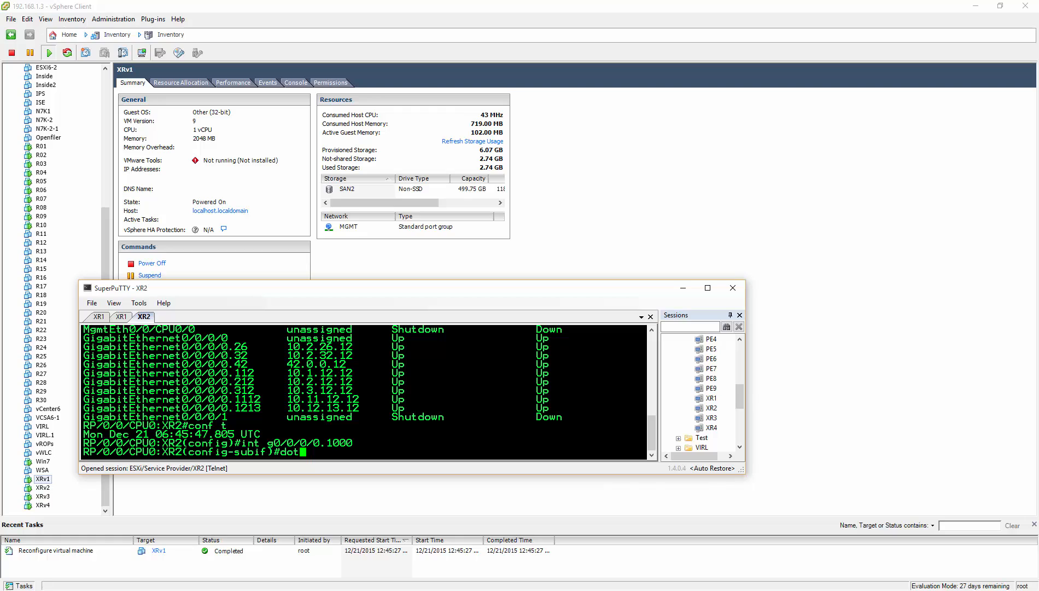
type("1q vlan 1000")
key("Return")
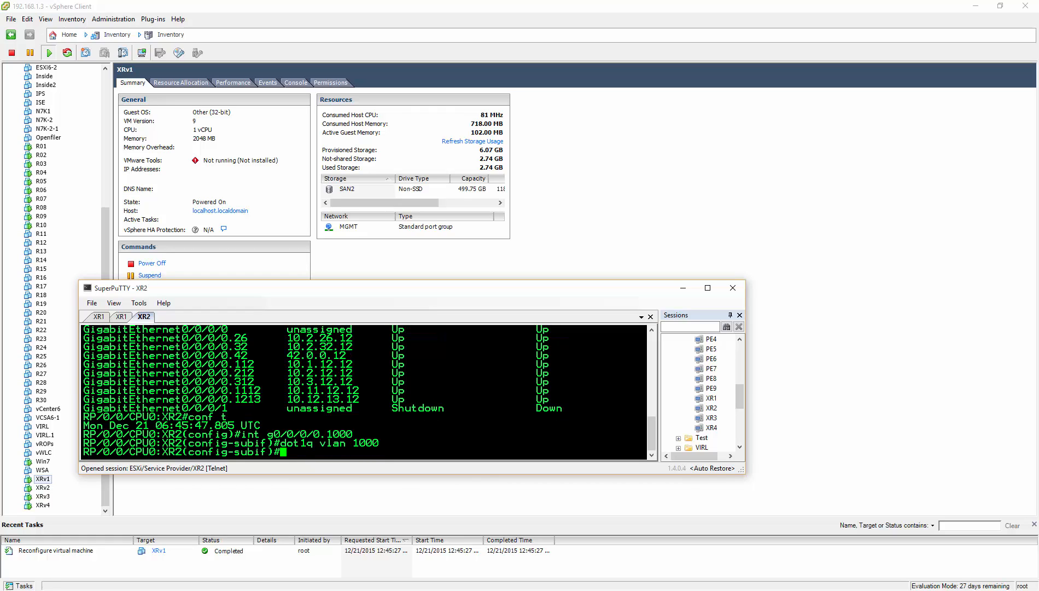
- Assign IP address 1.1.1.1 255.255.0.0 to the subinterface
type("ip add 1.1.1.1 255.2")
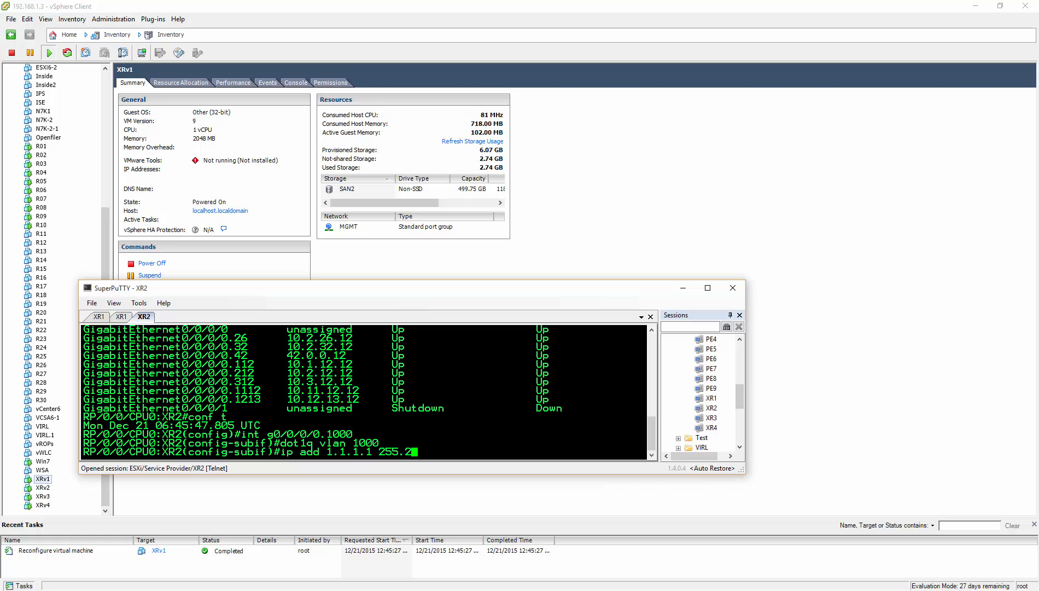
type("55.0.0")
key("Return")
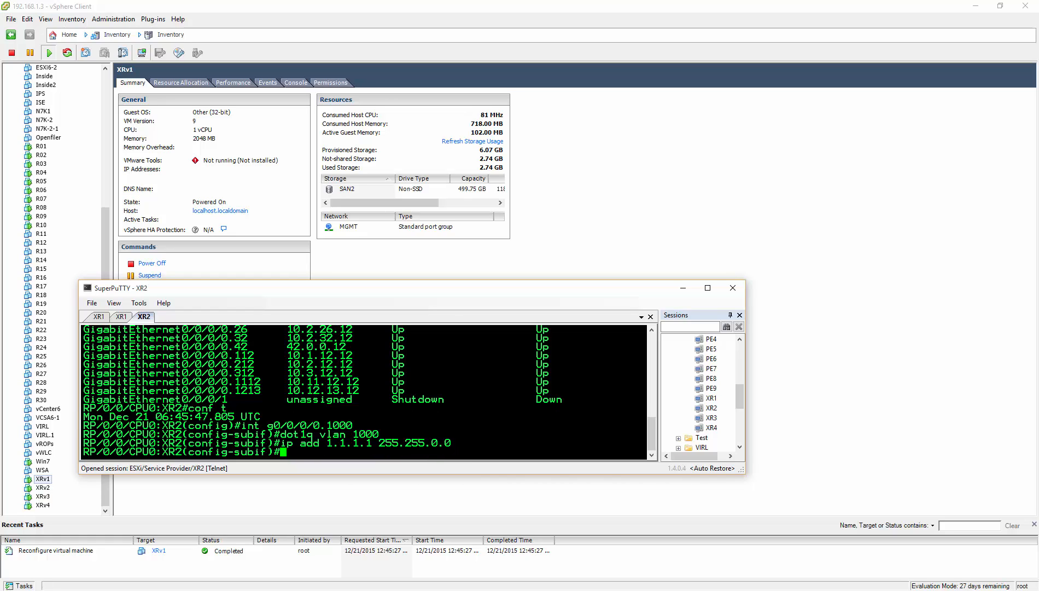
- Review the running configuration from subinterface mode using do sh config running-config
type("sh con")
type("fig")
key("Return")
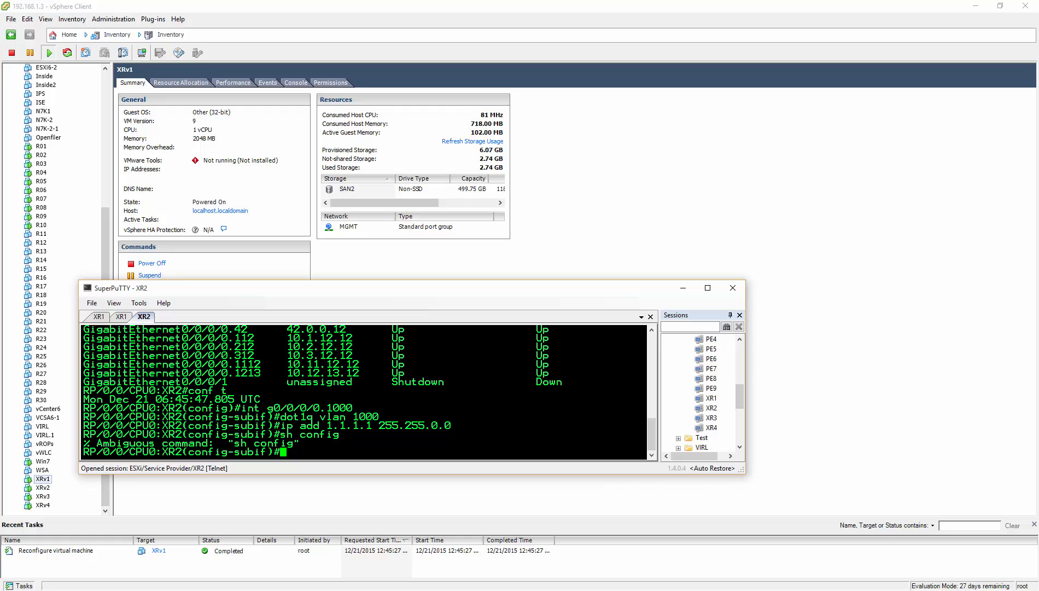
type("do sh config")
key("Return")
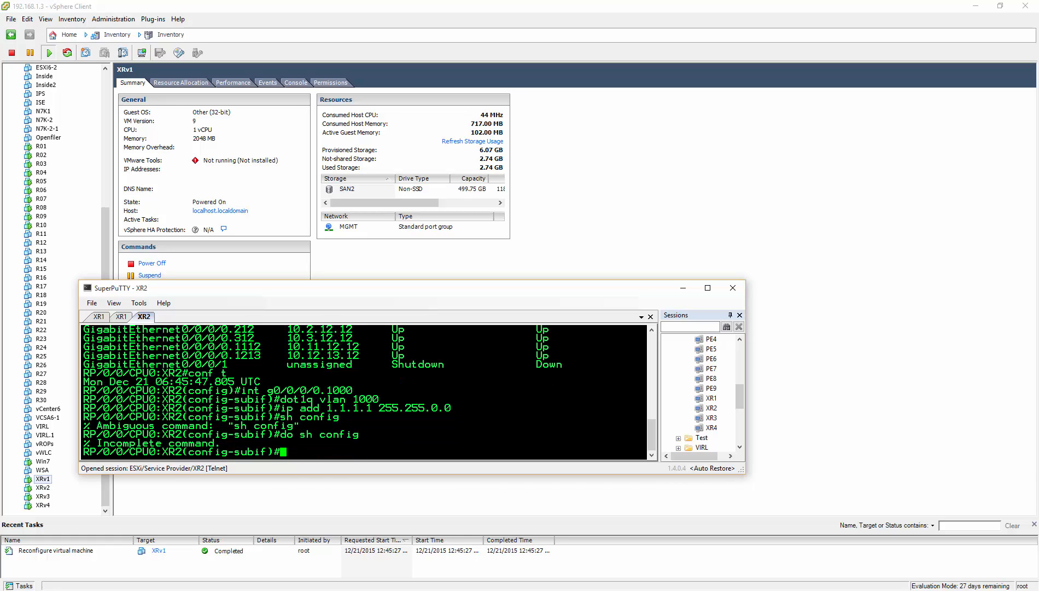
key("Up")
type("?")
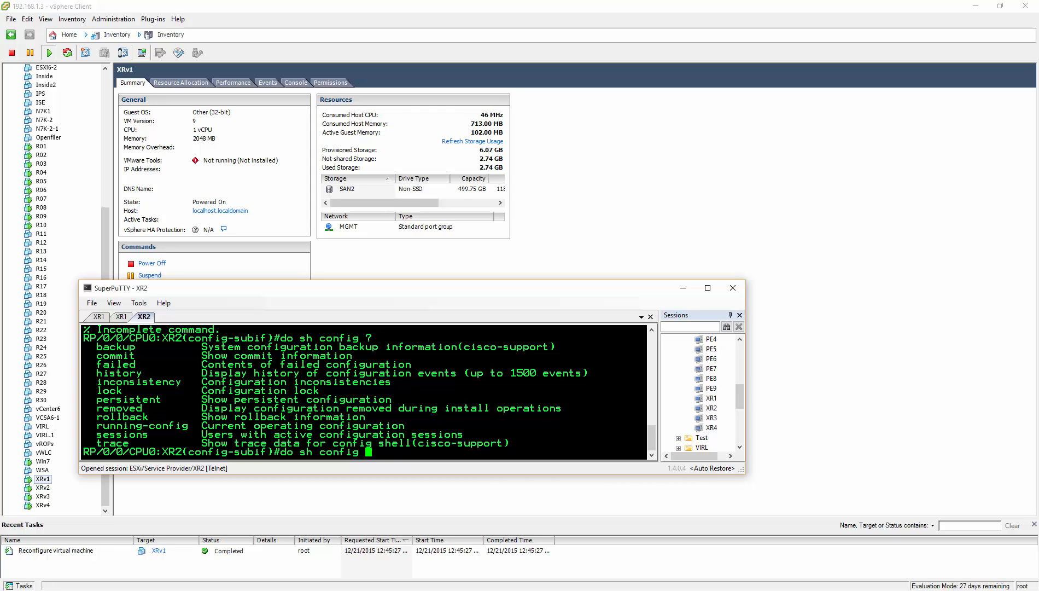
type("run")
key("Tab")
key("Return")
key("space")
key("space")
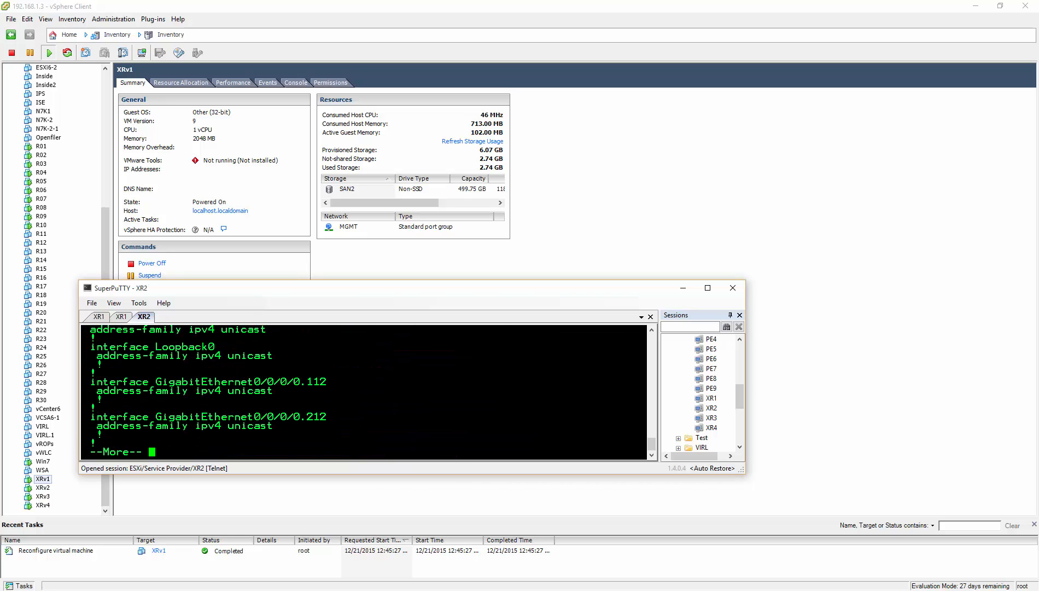
key("q")
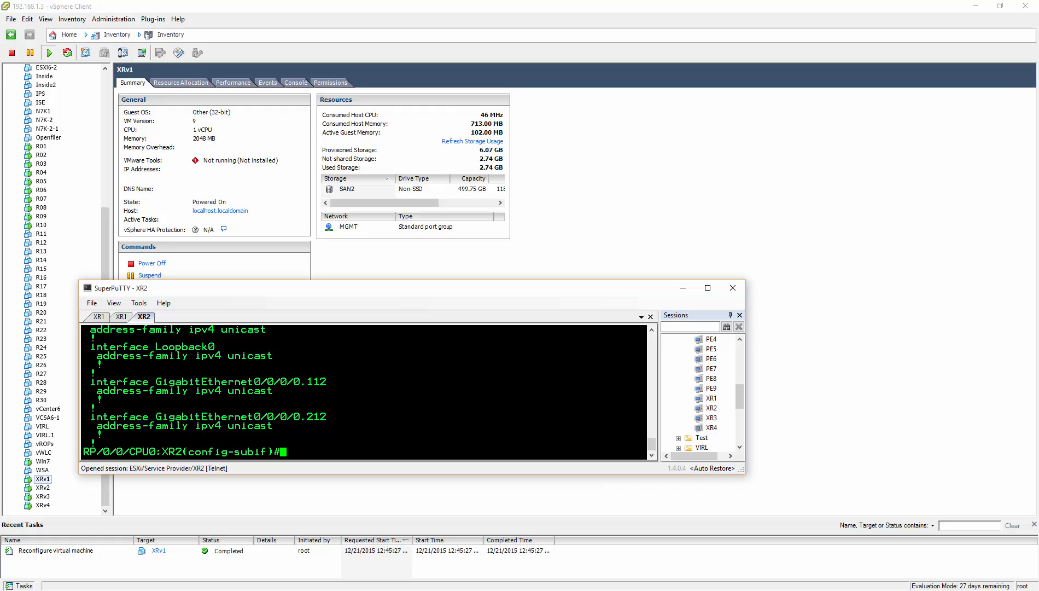
- Commit the subinterface configuration and verify it with do sh ip int br
type("commit")
key("Return")
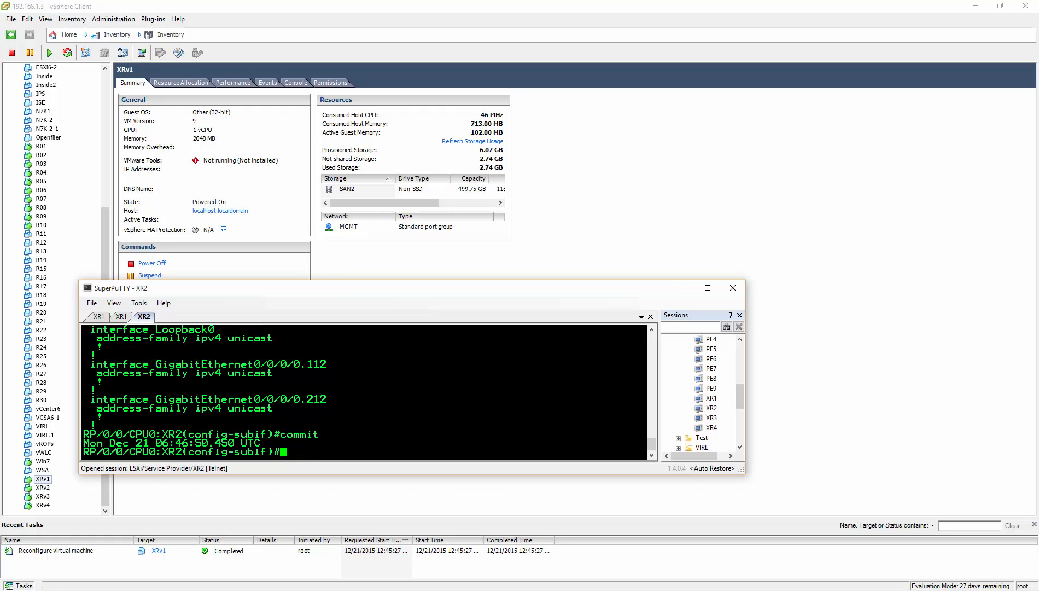
type("do sh ip itnbr")
key("Return")
type("do sh ip int br")
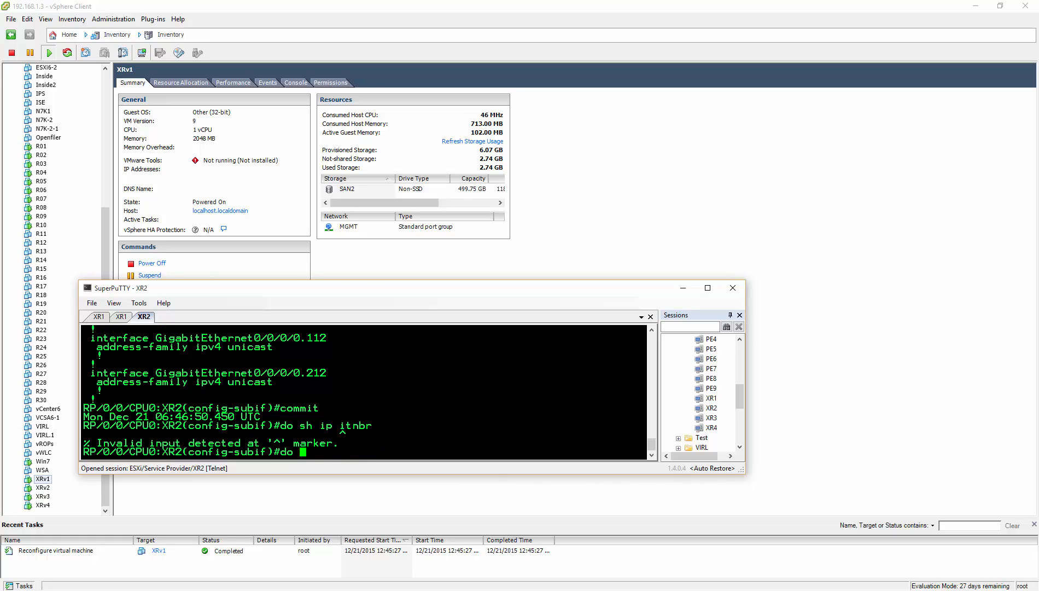
key("Return")
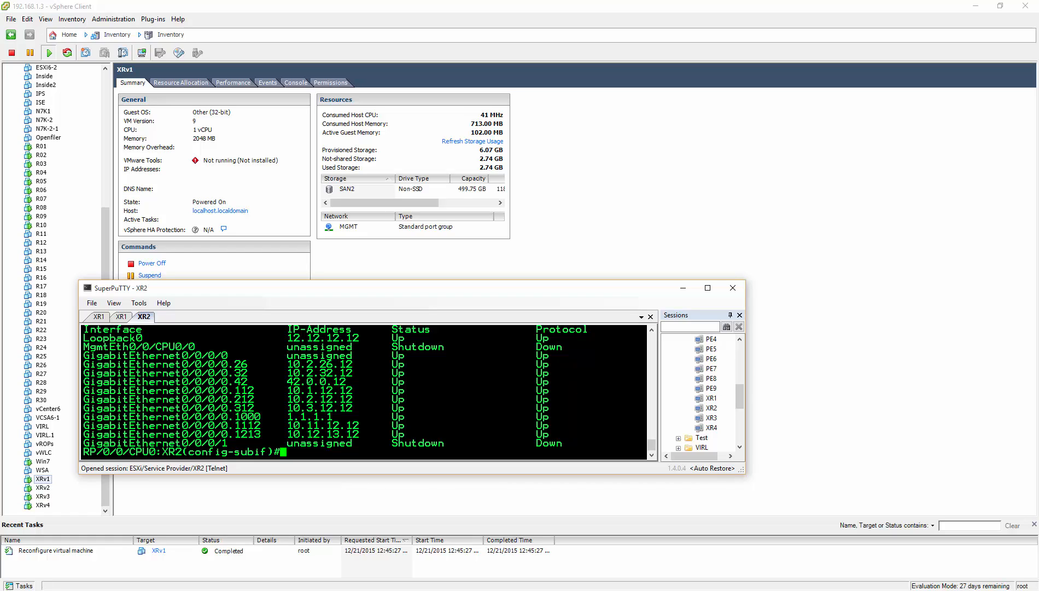
- Exit SuperPuTTY
left_click(729, 290)
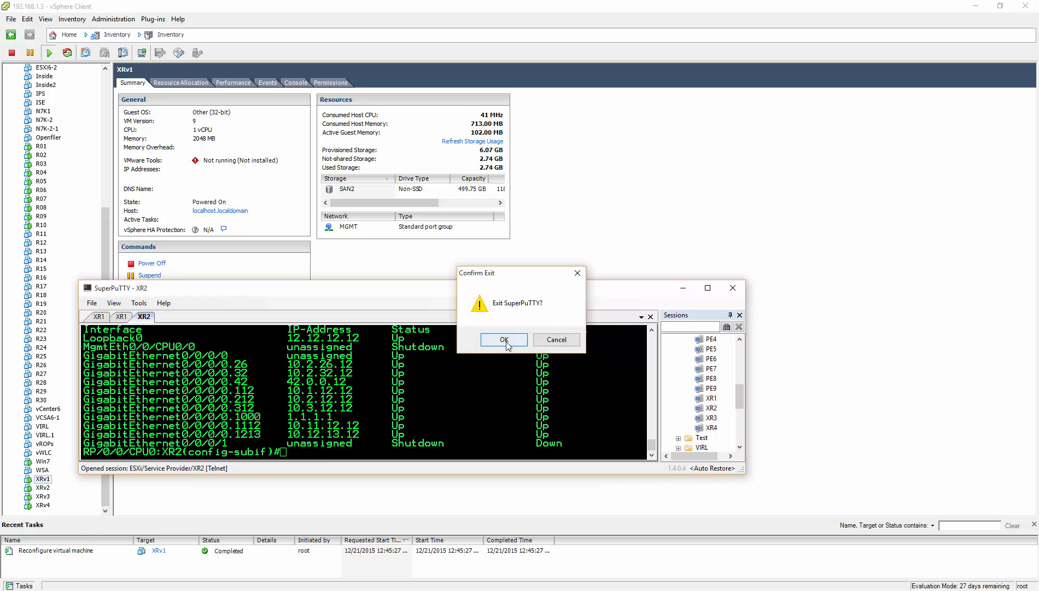